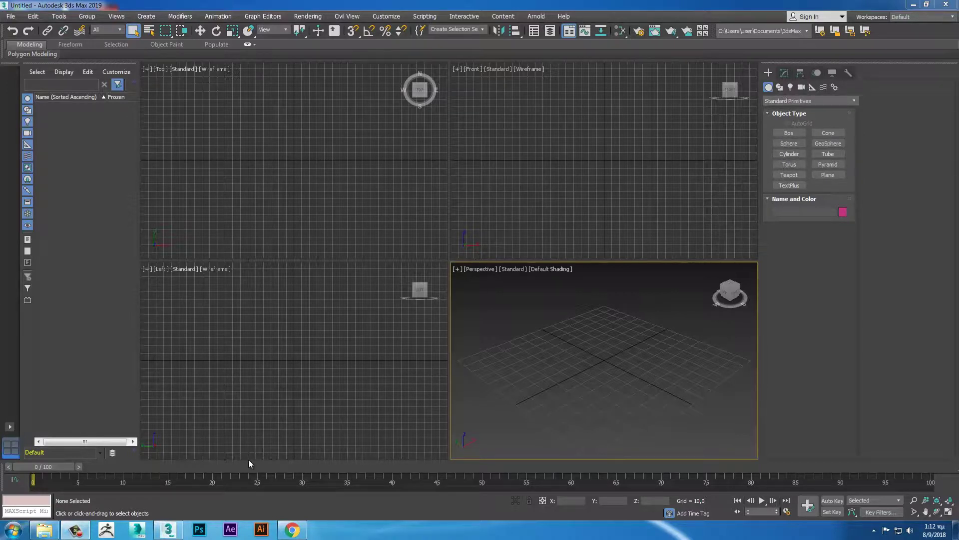
Open the Videos library holding the 3D and VOL_1 reference clips
click(45, 530)
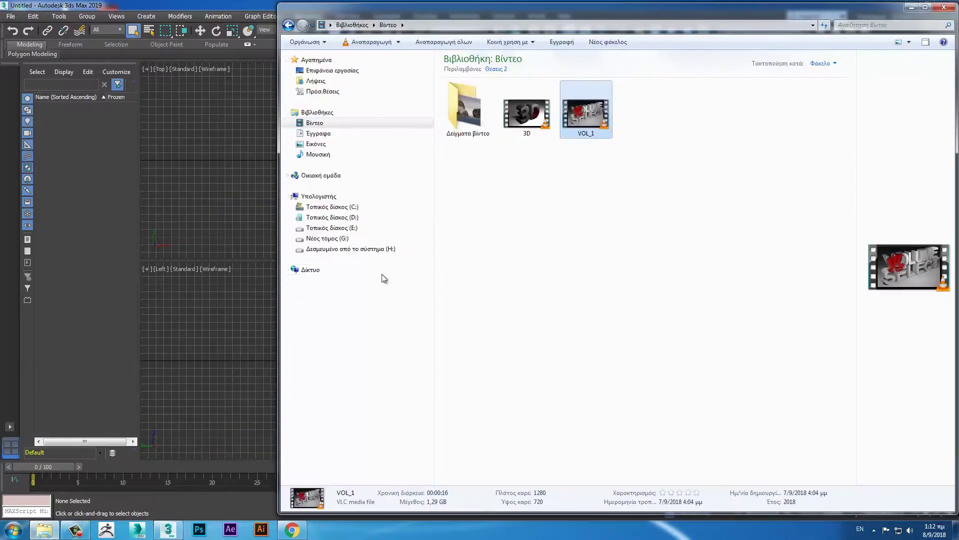
Play the 3D.avi reference animation in VLC, restarting it from the beginning
click(518, 128)
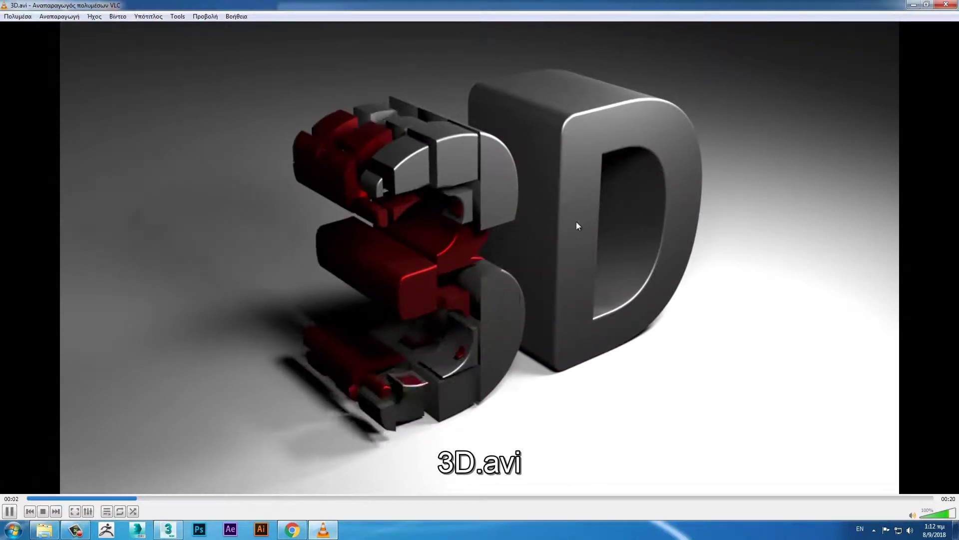
click(55, 511)
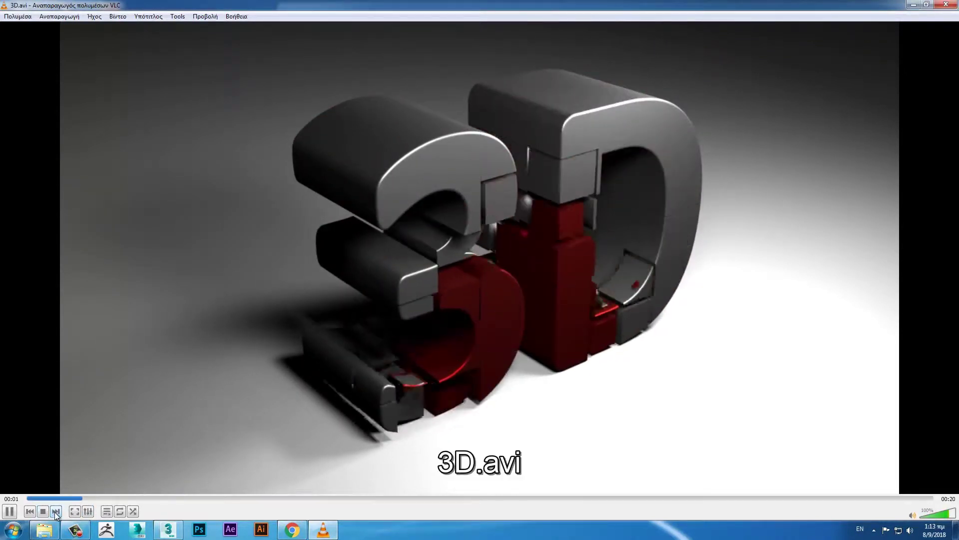
click(55, 511)
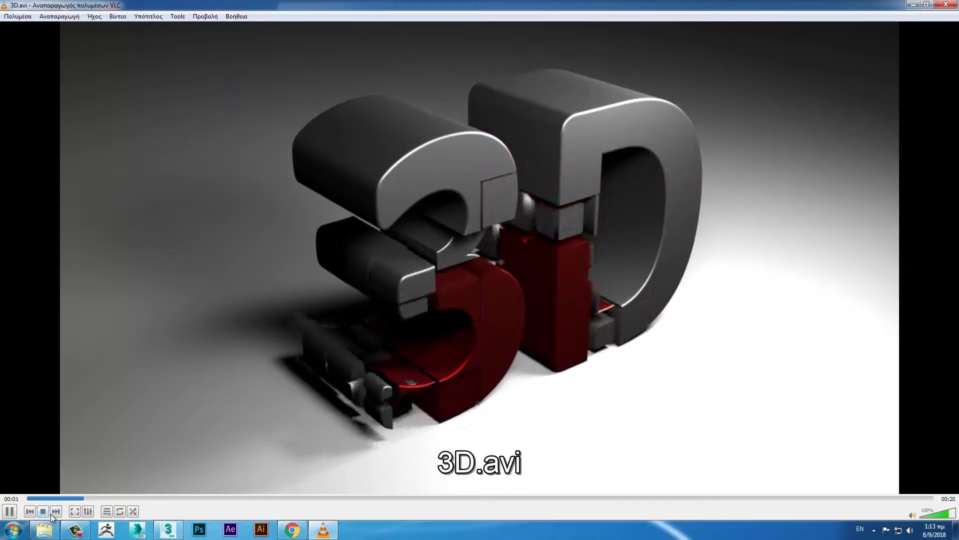
click(55, 512)
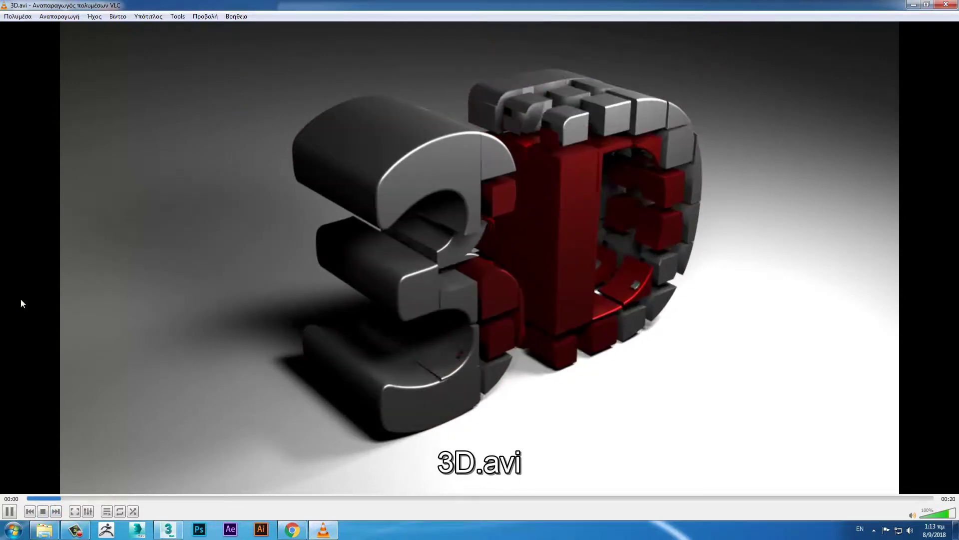
click(19, 16)
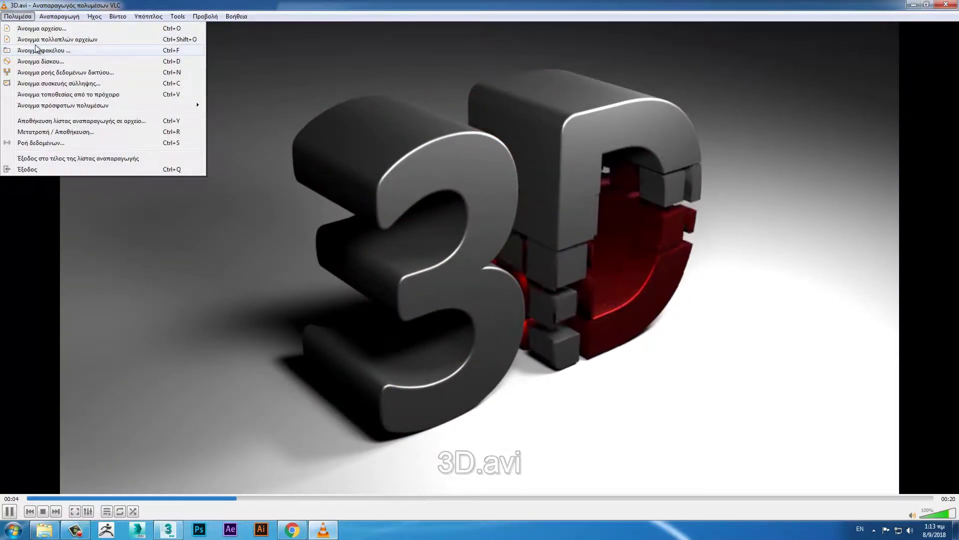
Open and play VOL_1.avi from Videos in VLC, then close VLC and the Videos folder
click(42, 40)
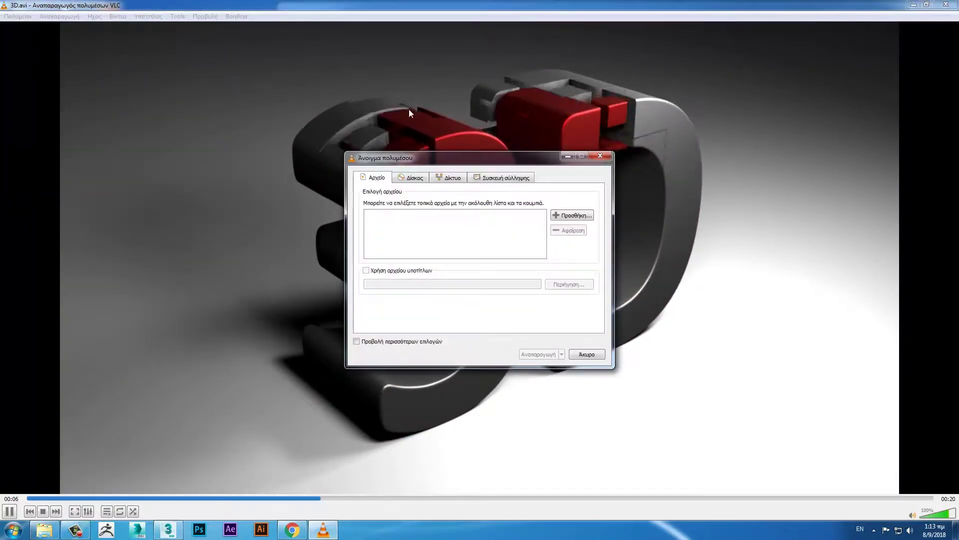
click(567, 216)
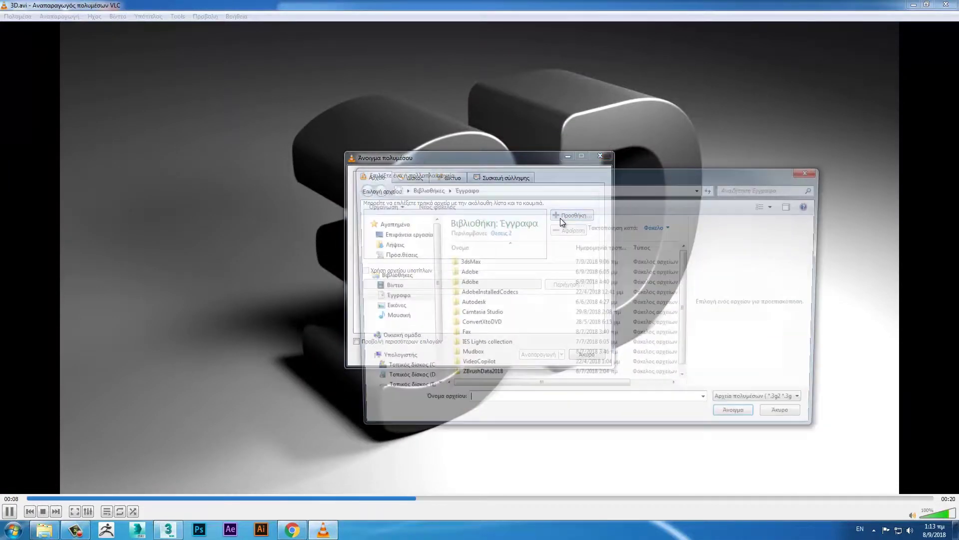
click(386, 286)
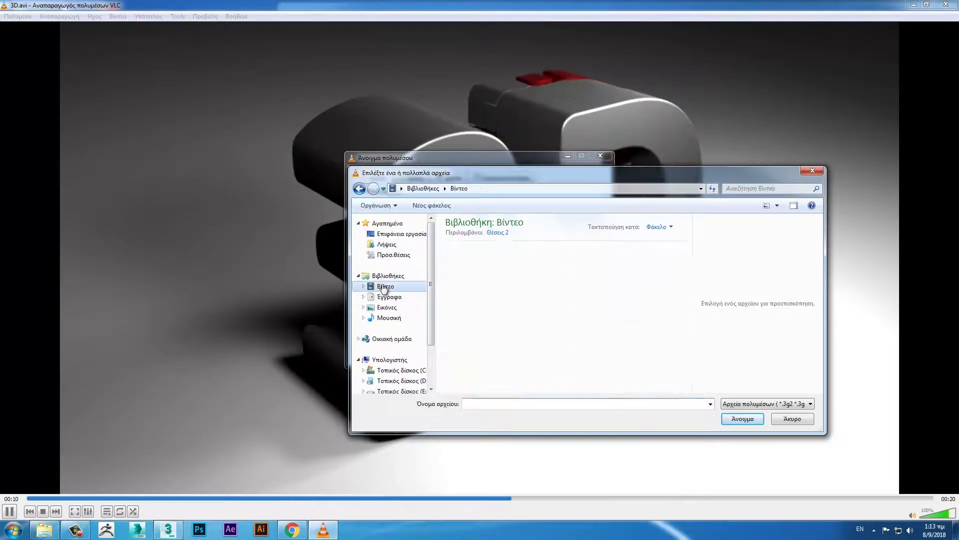
click(594, 277)
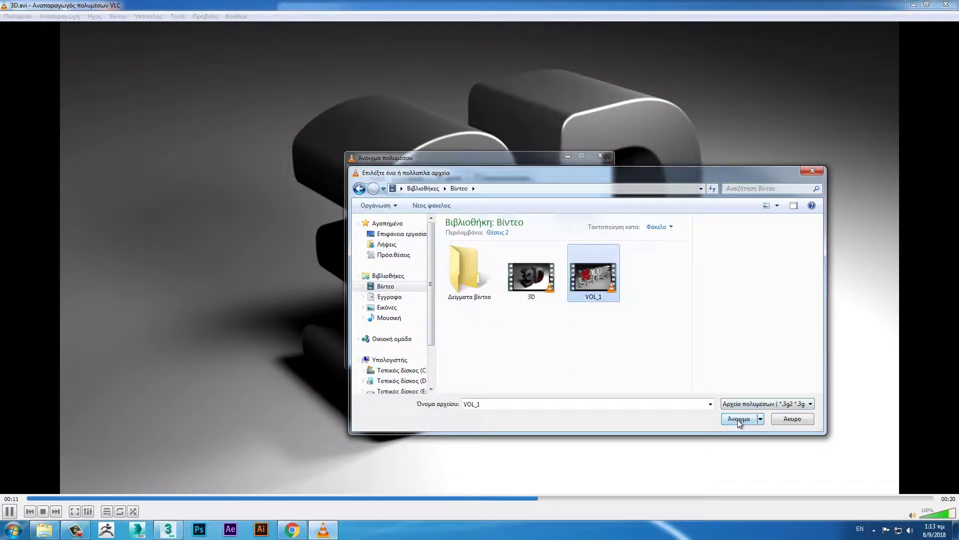
click(738, 419)
click(531, 354)
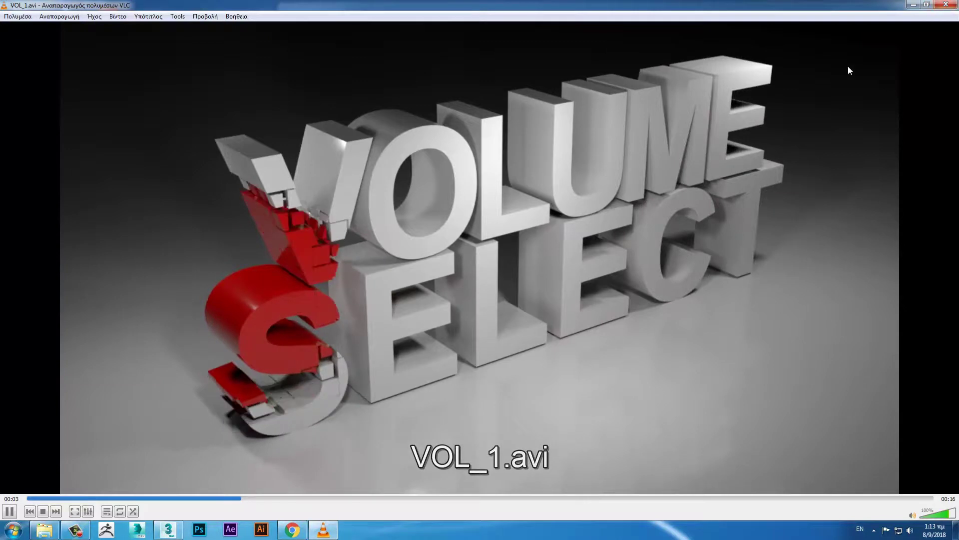
click(947, 6)
click(948, 7)
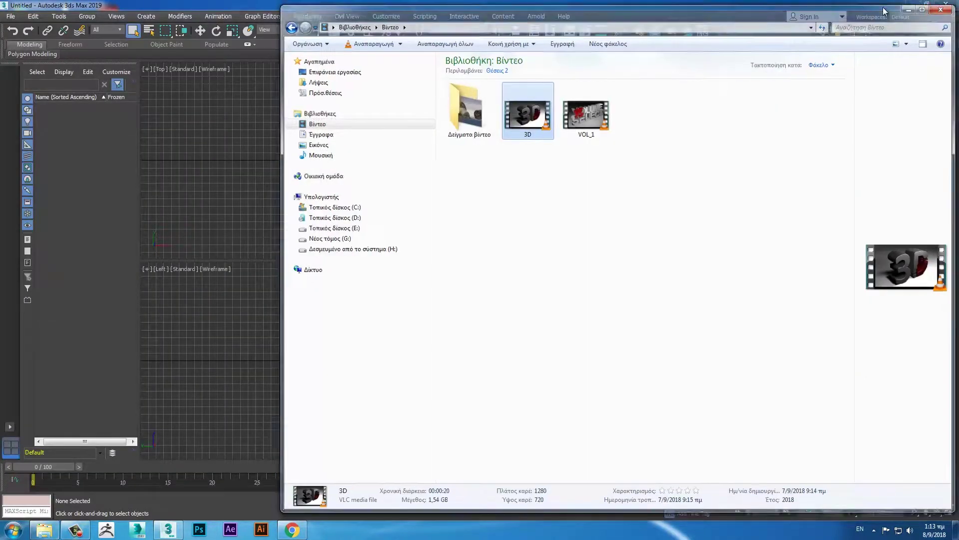
Create a Text shape reading "3D" in the Front viewport
click(780, 88)
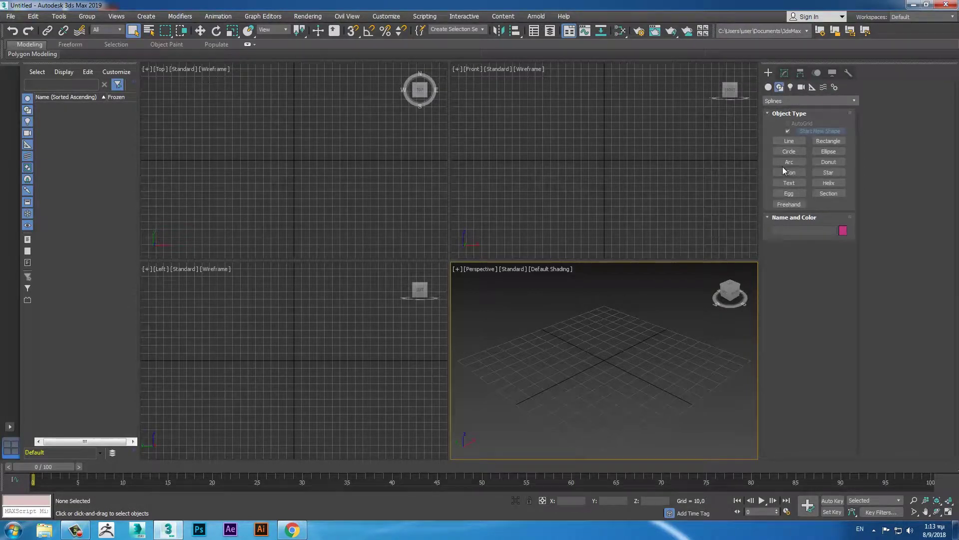
click(788, 183)
drag(800, 344, 652, 339)
text(3D)
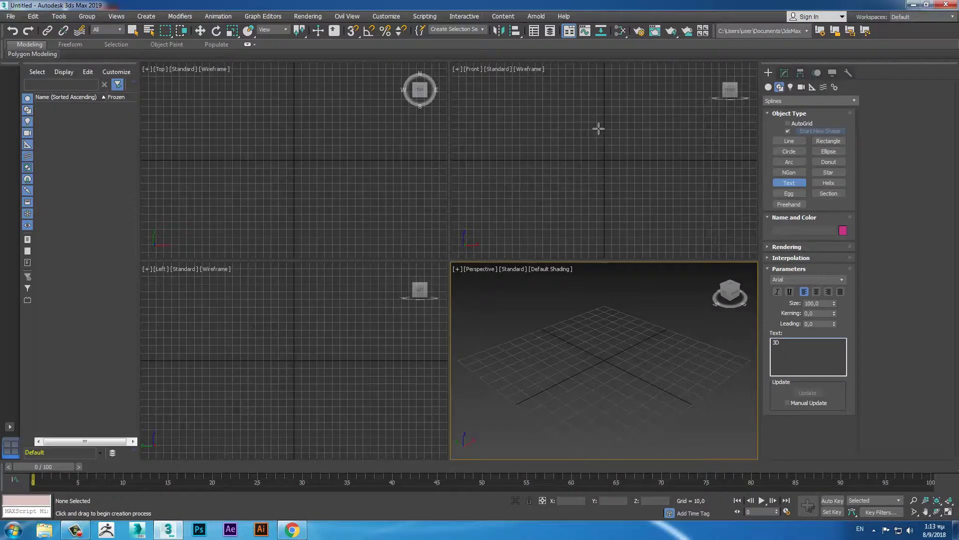
click(599, 129)
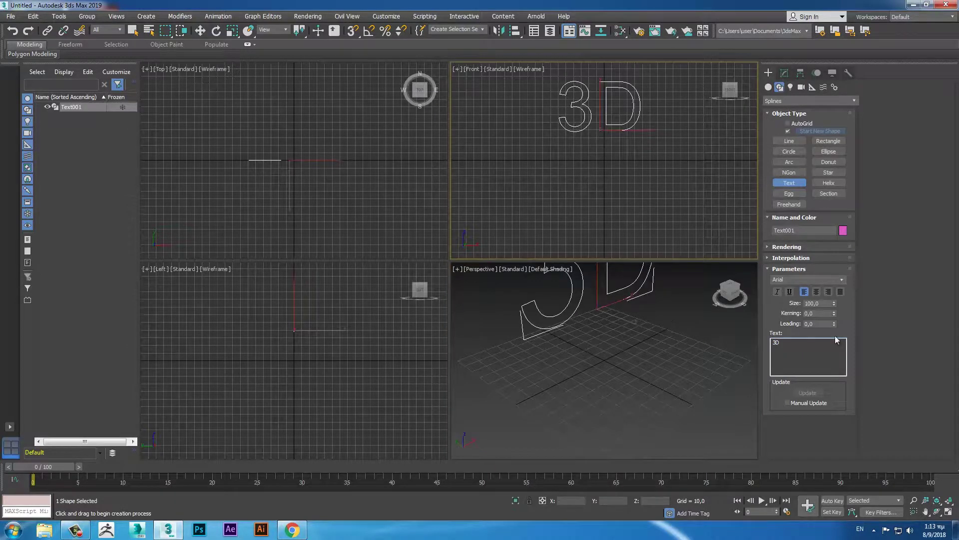
Change the text's font to Calibri Bold
click(838, 279)
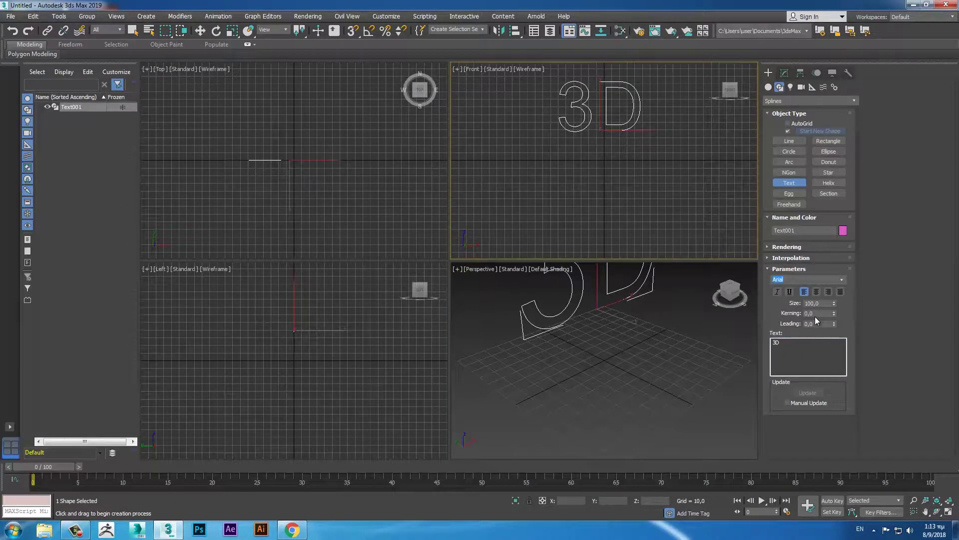
click(843, 280)
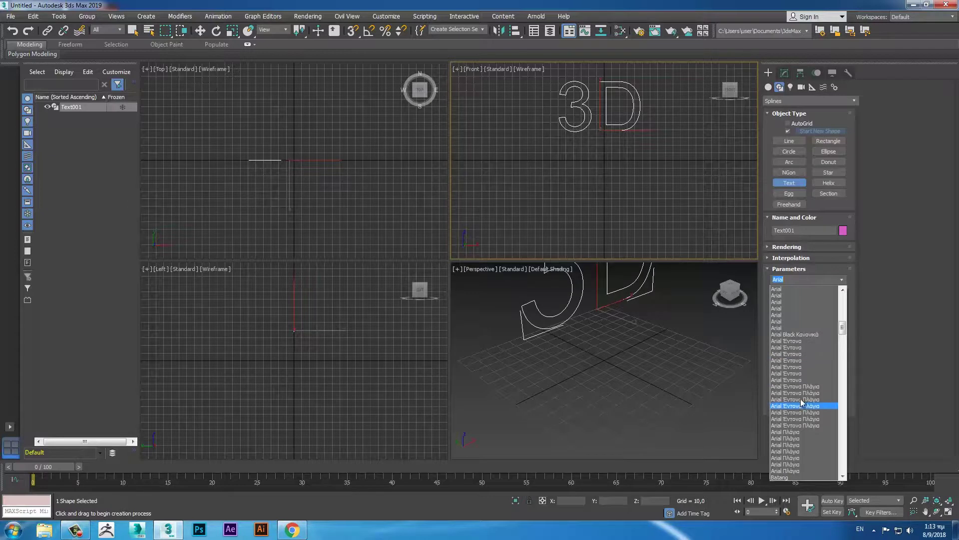
scroll(797, 370, down, 3)
scroll(797, 375, down, 3)
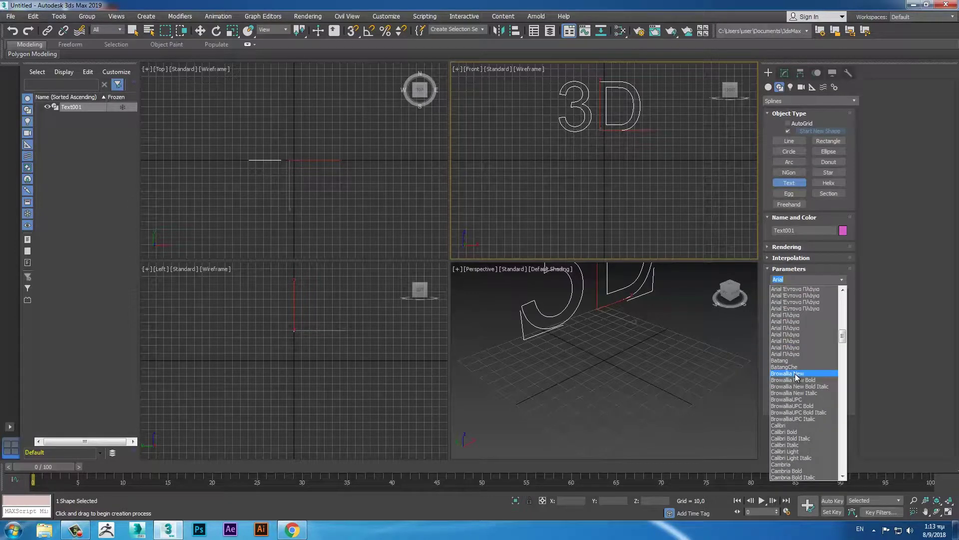
click(789, 433)
click(785, 73)
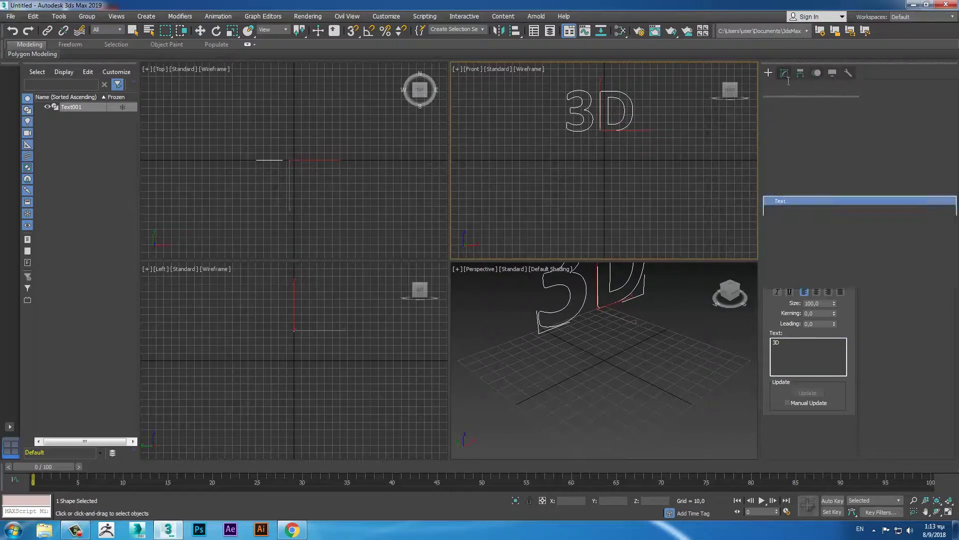
Apply a Bevel Profile modifier to the 3D text, replacing a briefly added Extrude
click(786, 141)
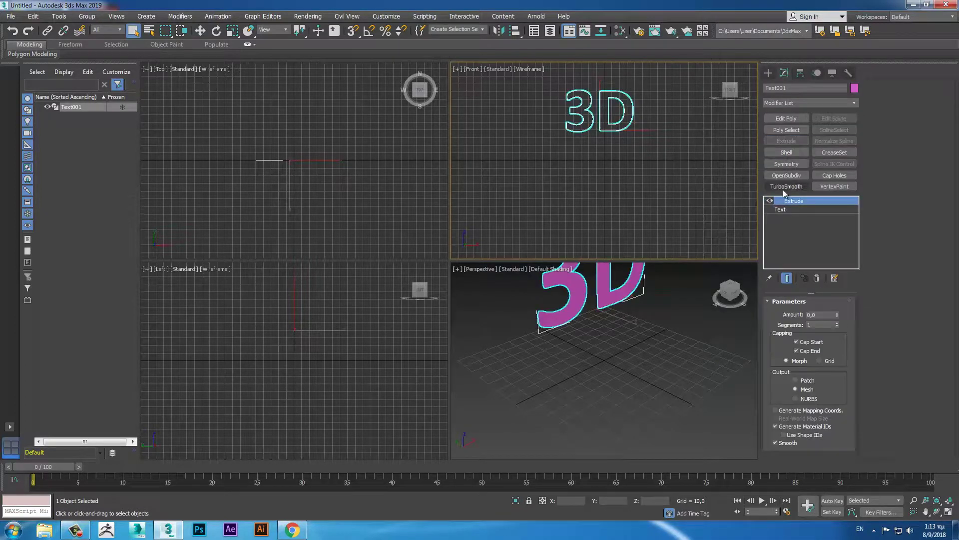
click(817, 278)
click(854, 103)
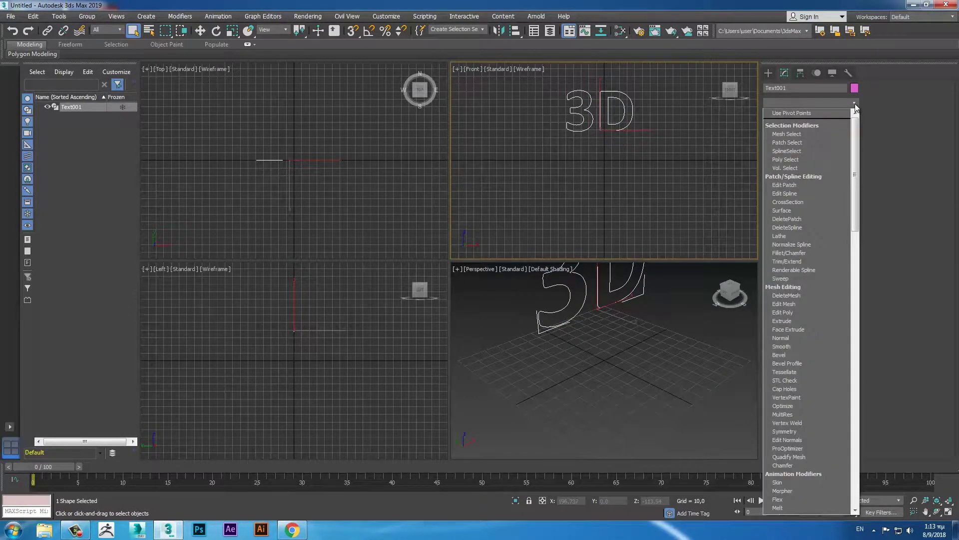
key(b)
click(811, 121)
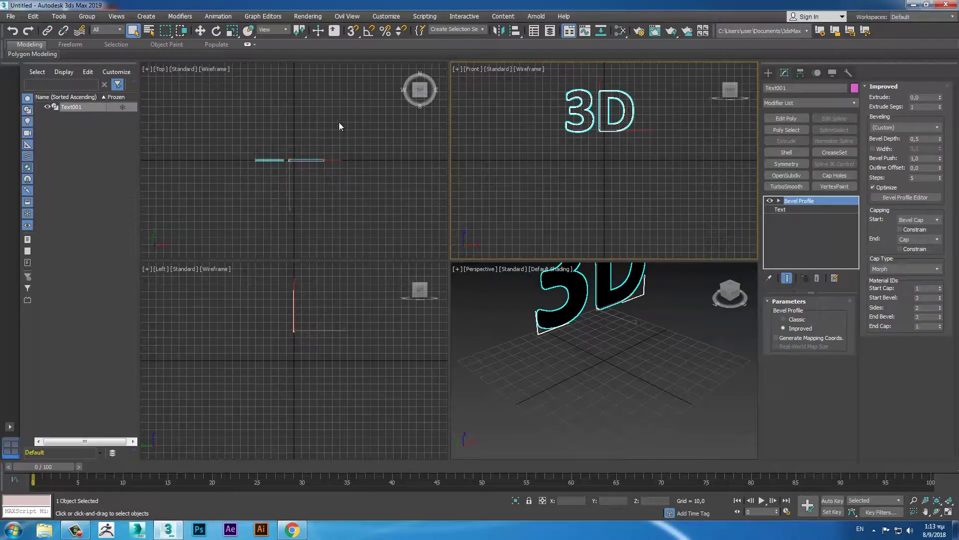
Set the Bevel Profile extrusion depth to 30 in the maximized Top view
scroll(298, 157, up, 2)
scroll(299, 172, up, 3)
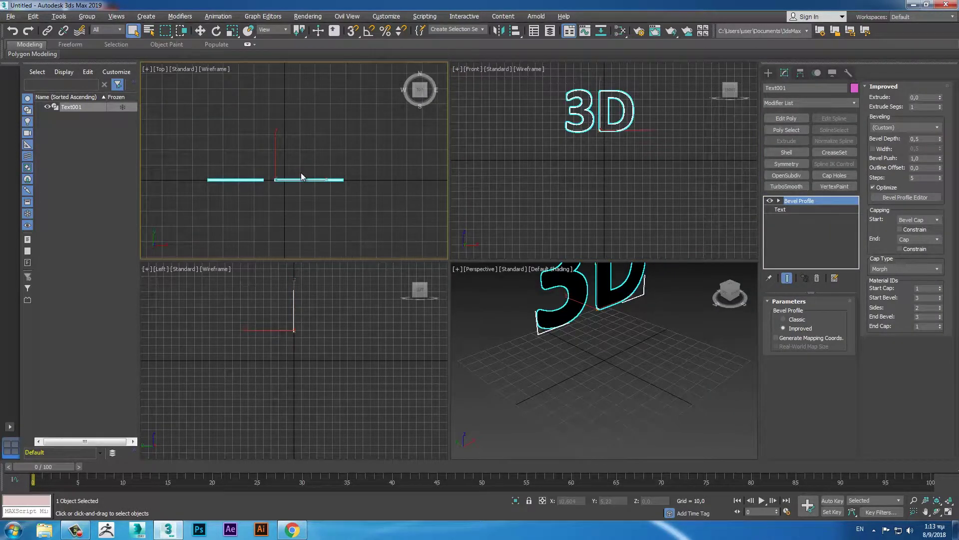
key(alt+w)
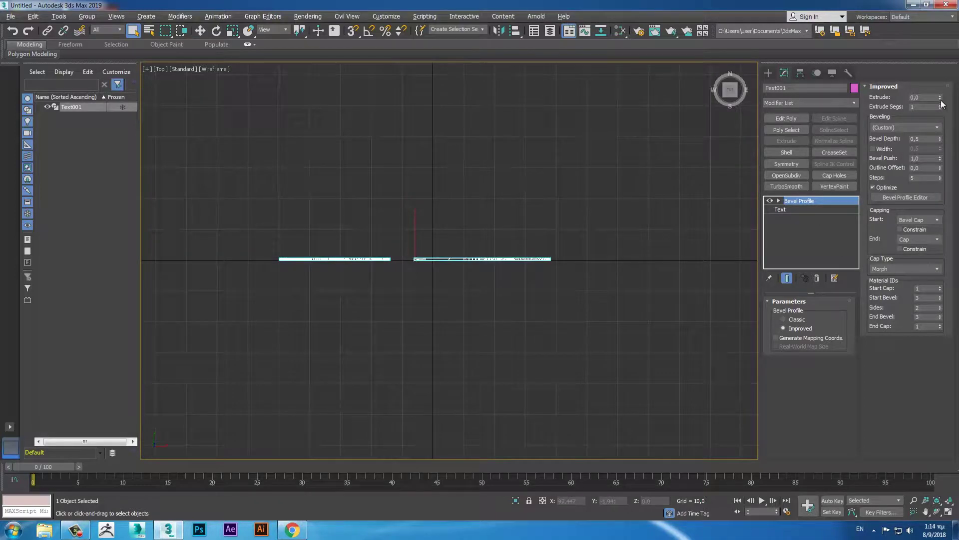
drag(941, 99, 933, 68)
text(20)
key(Return)
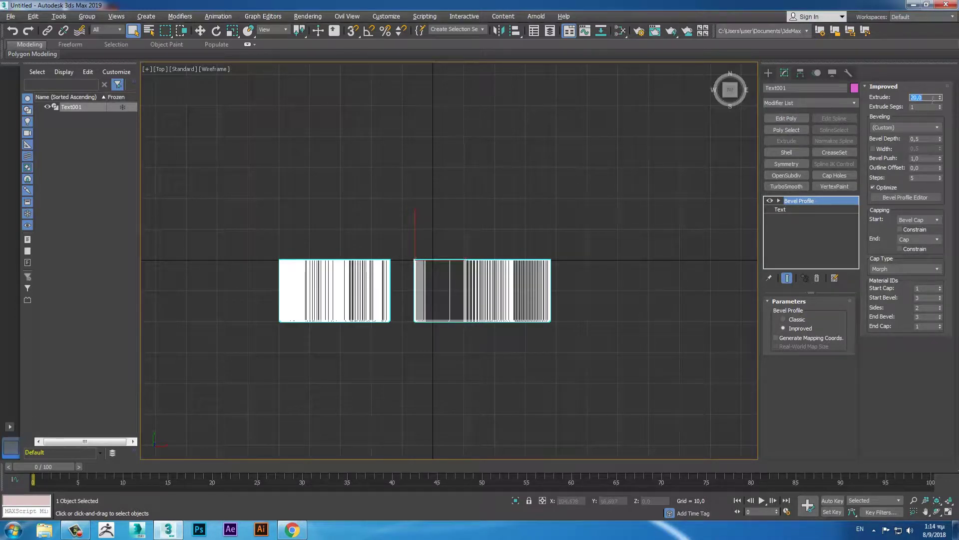
text(30)
key(Return)
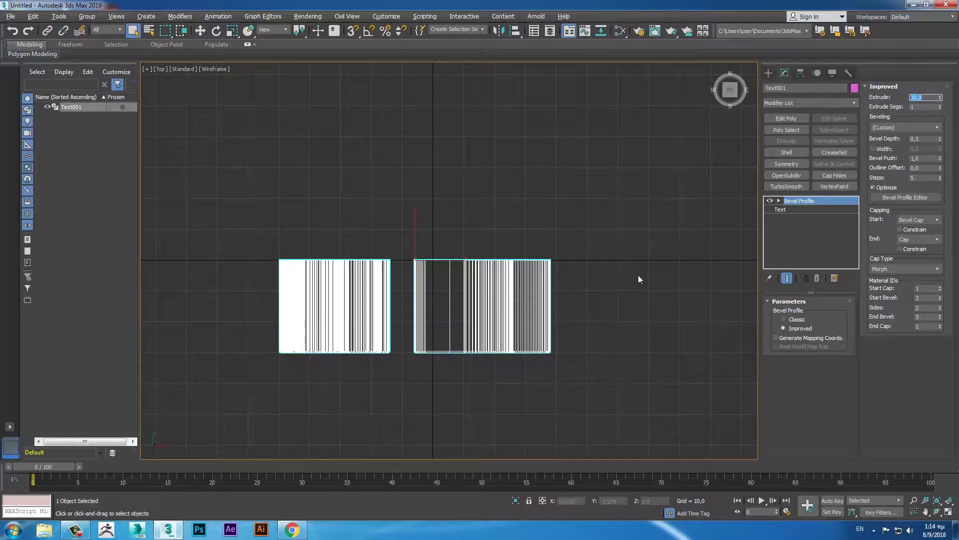
click(604, 323)
key(alt+w)
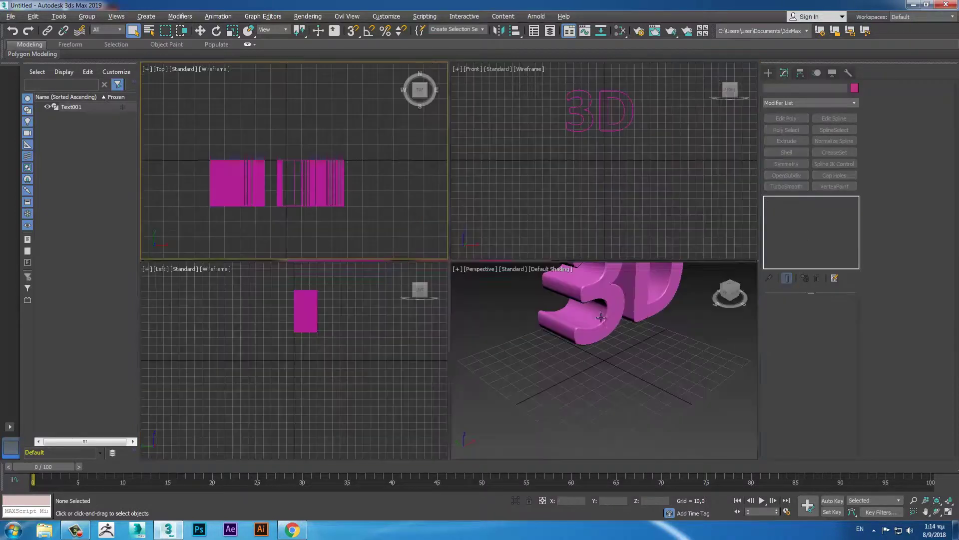
In the maximized Perspective view, give the 3D text a Bevel Cap end
click(595, 310)
key(alt+w)
mouse_move(595, 310)
middle_down()
mouse_move(591, 397)
mouse_move(502, 212)
middle_up()
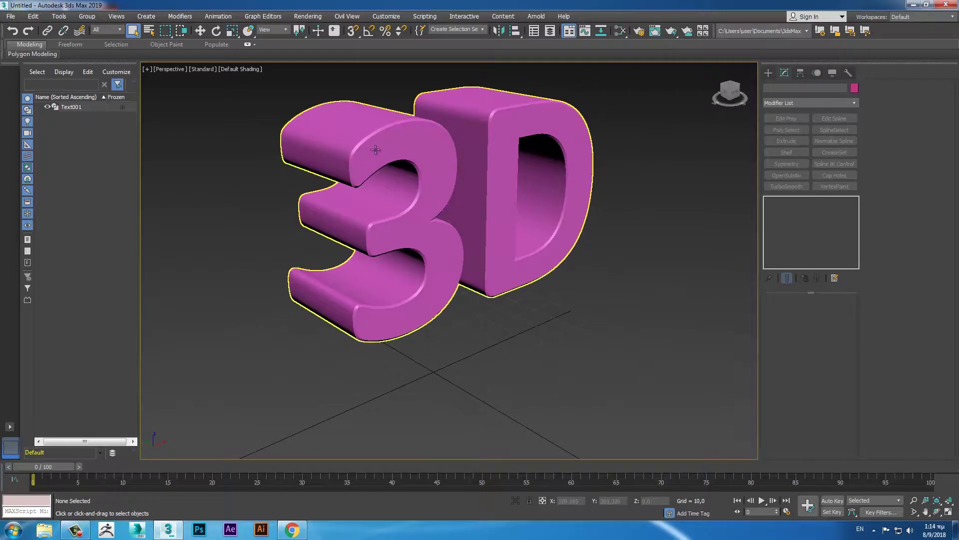
click(482, 152)
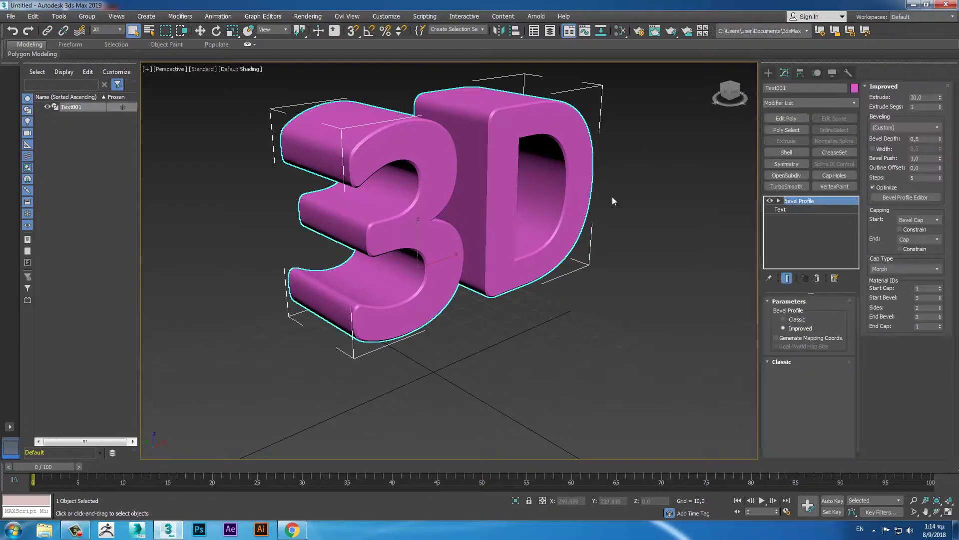
click(935, 240)
click(922, 261)
Apply the Convex bevel profile and deepen the bevel depth to 1.07
click(907, 198)
drag(442, 80, 647, 104)
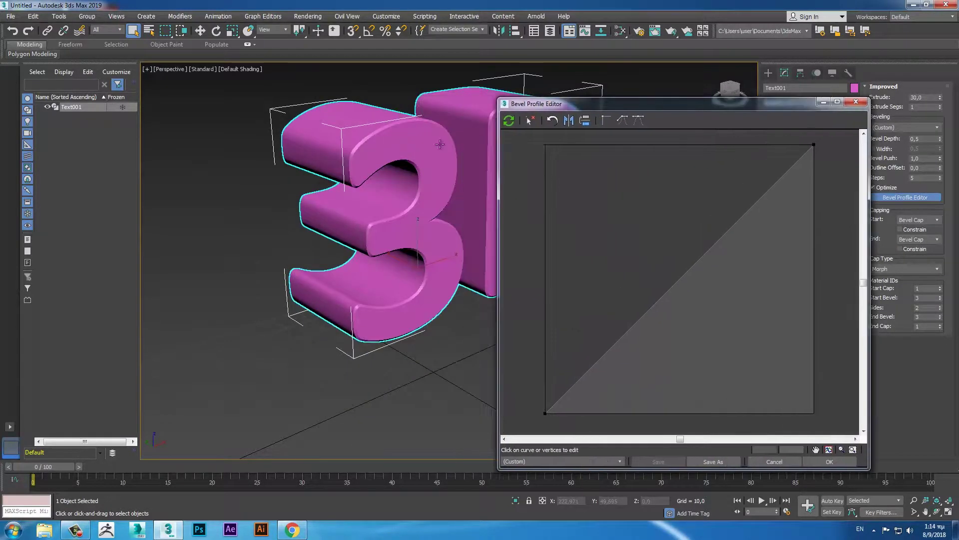
click(617, 462)
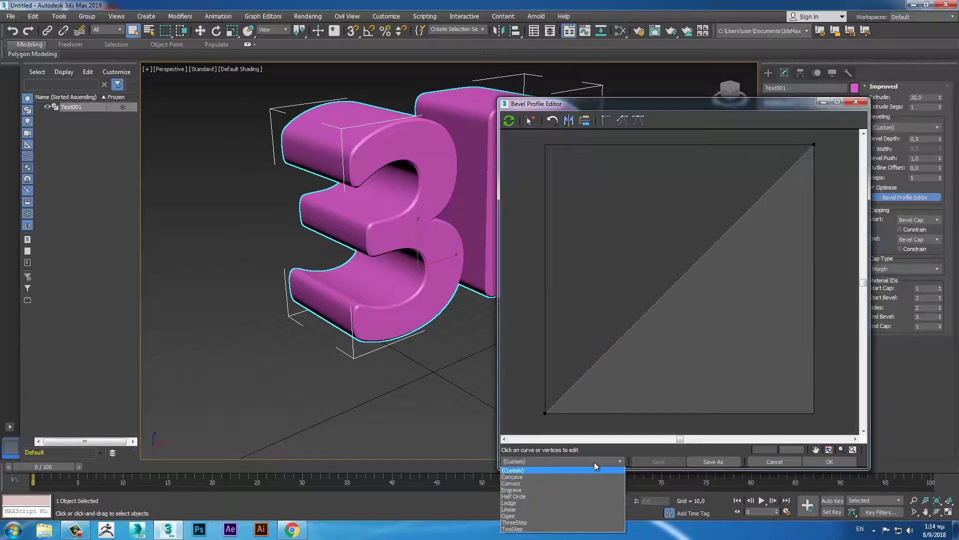
click(535, 483)
click(837, 464)
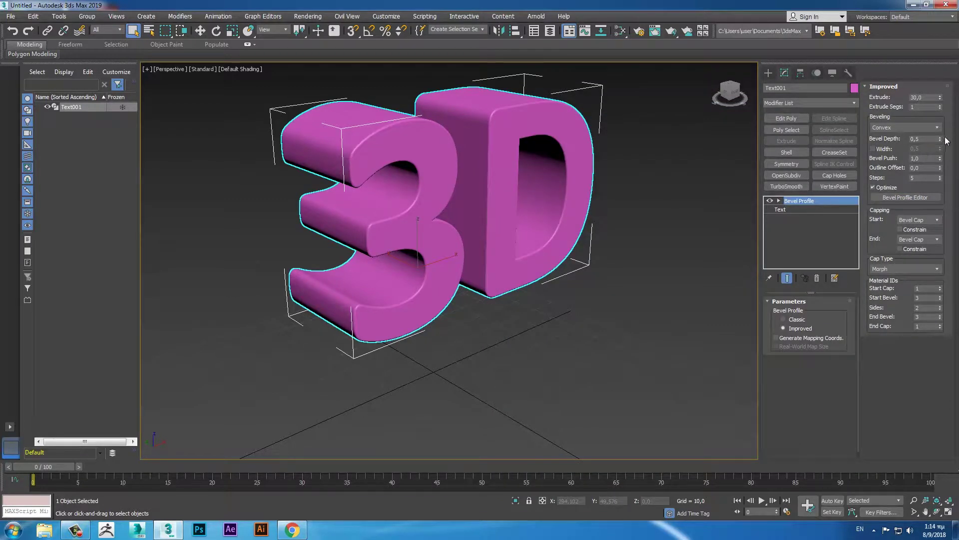
drag(940, 135, 941, 108)
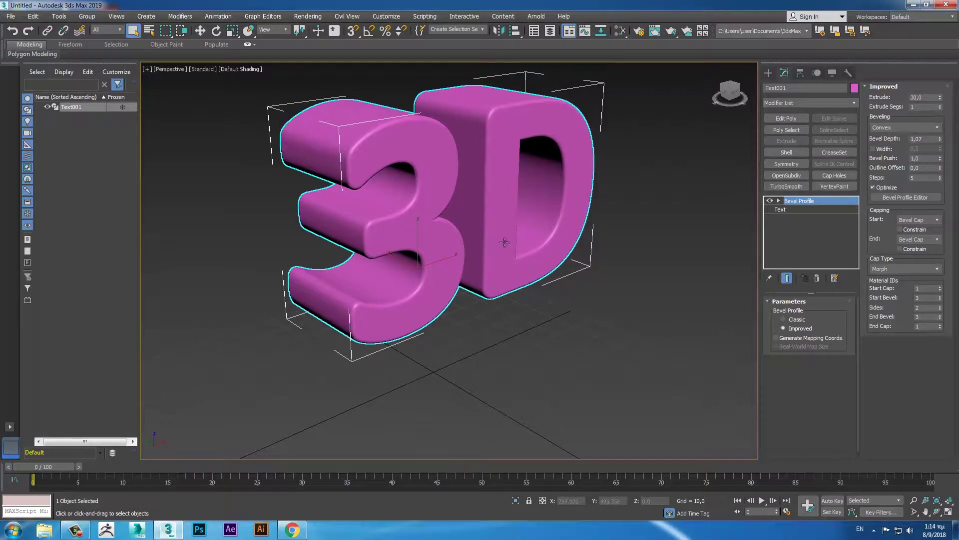
Centre the 3D text by zeroing its X and Z positions
alt+middle_drag(483, 276, 471, 276)
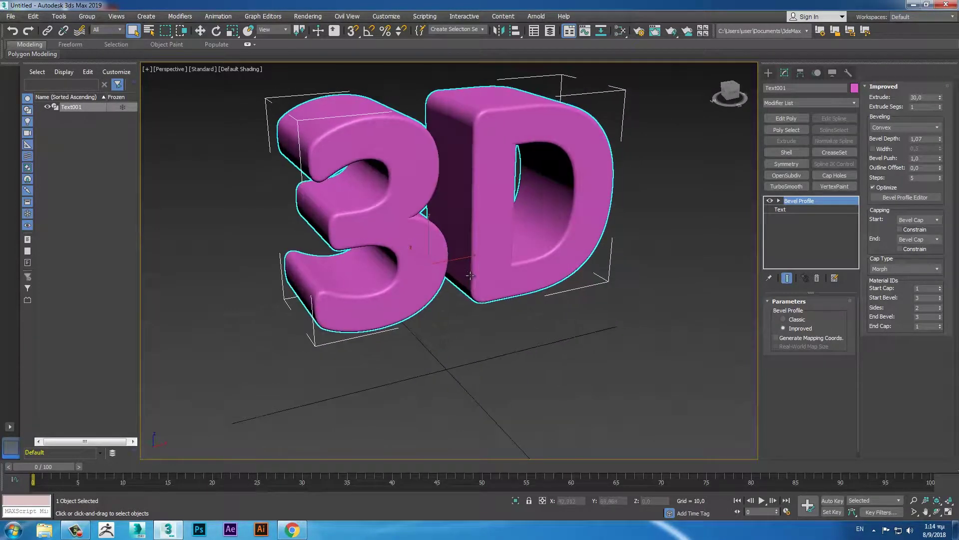
key(w)
right_click(672, 501)
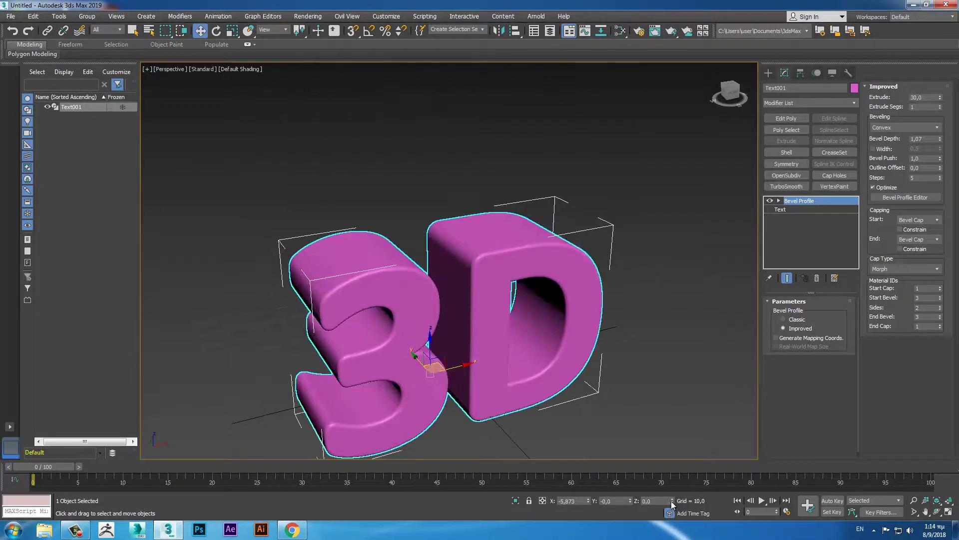
right_click(587, 501)
alt+middle_drag(580, 397, 559, 332)
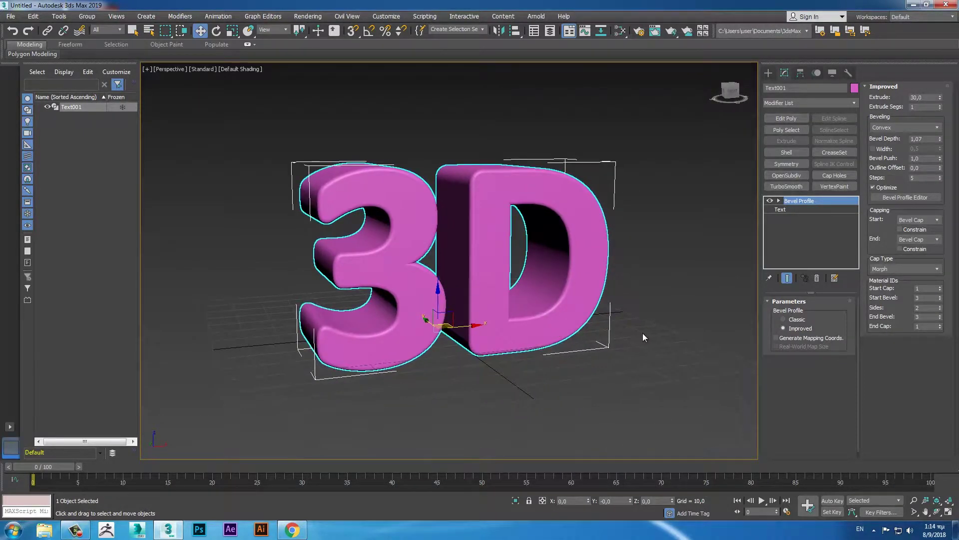
key(alt+w)
Maximize the Front view and get the Line spline tool ready with snapping on
right_click(619, 193)
key(alt+w)
middle_drag(426, 310, 471, 358)
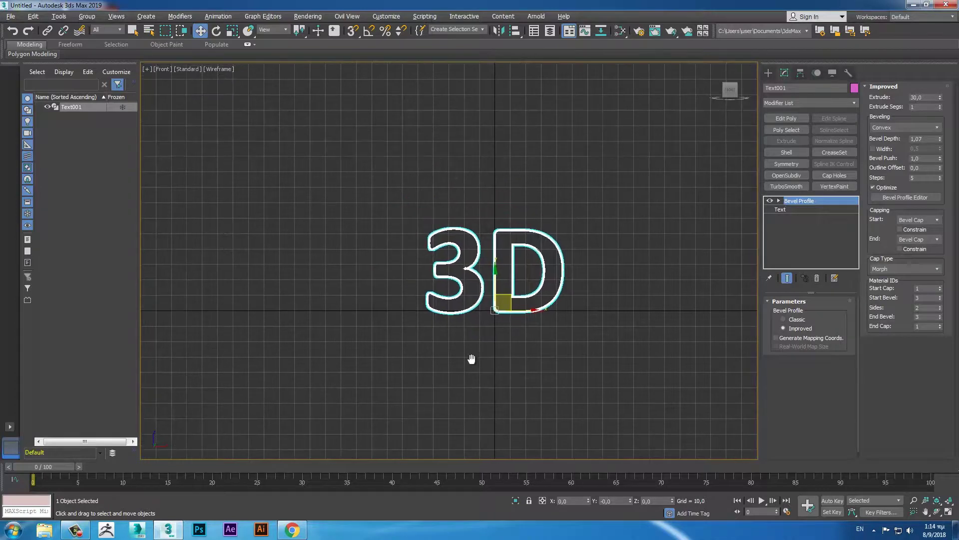
scroll(473, 358, up, 2)
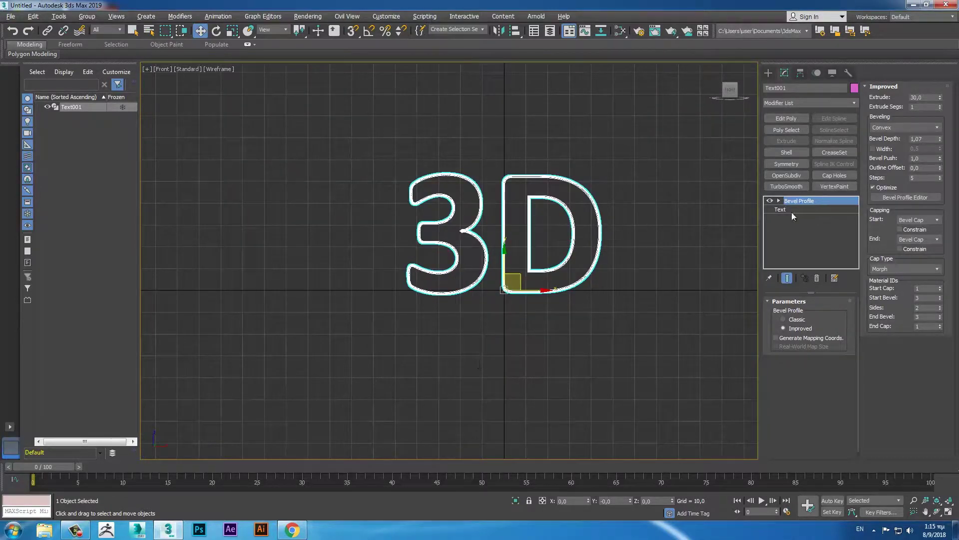
click(769, 72)
click(794, 141)
key(s)
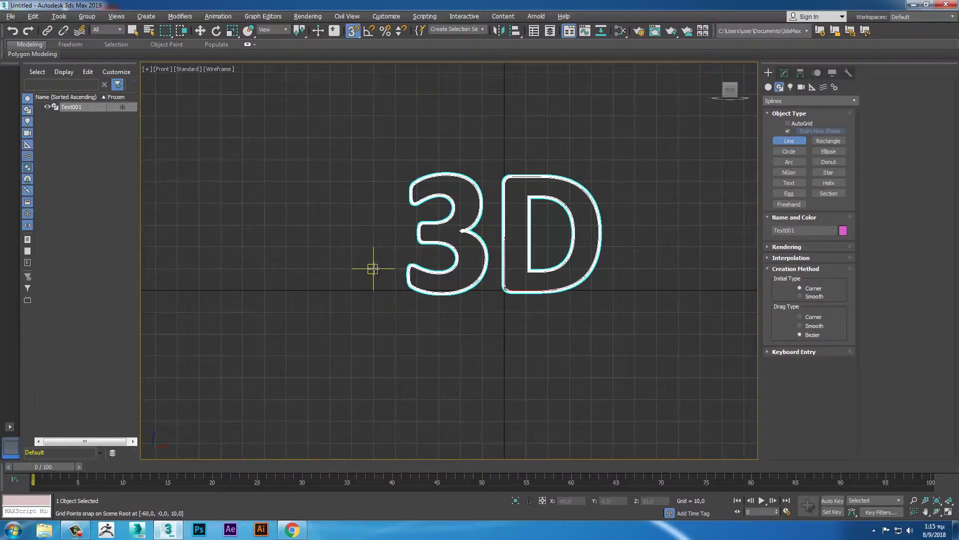
Draw five evenly spaced horizontal lines across the 3D text
click(372, 268)
click(634, 268)
right_click(636, 229)
click(373, 247)
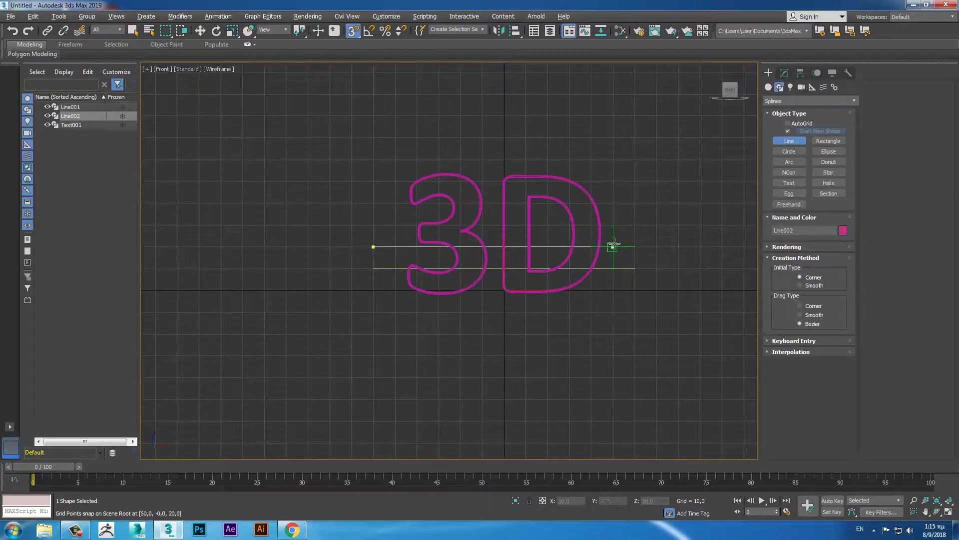
click(635, 247)
right_click(630, 234)
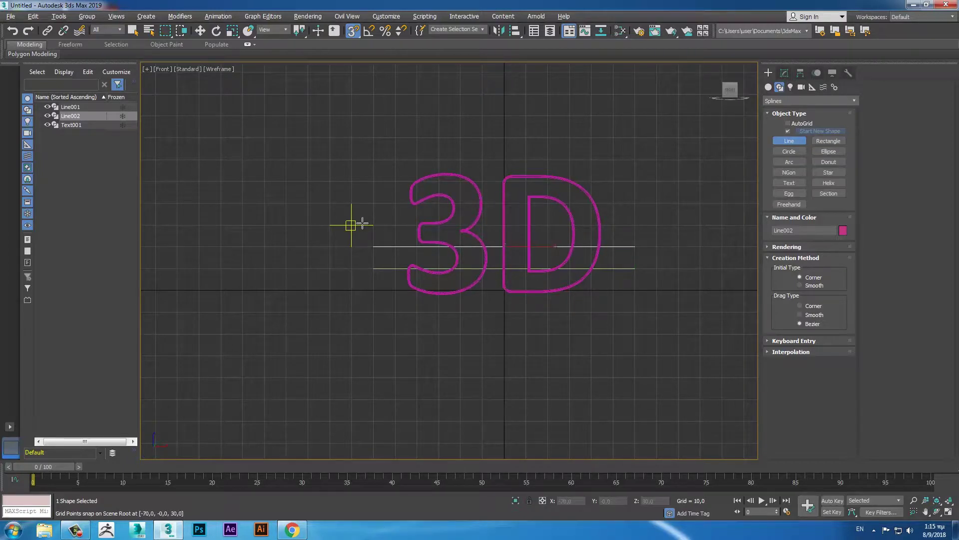
click(373, 225)
click(635, 225)
right_click(634, 222)
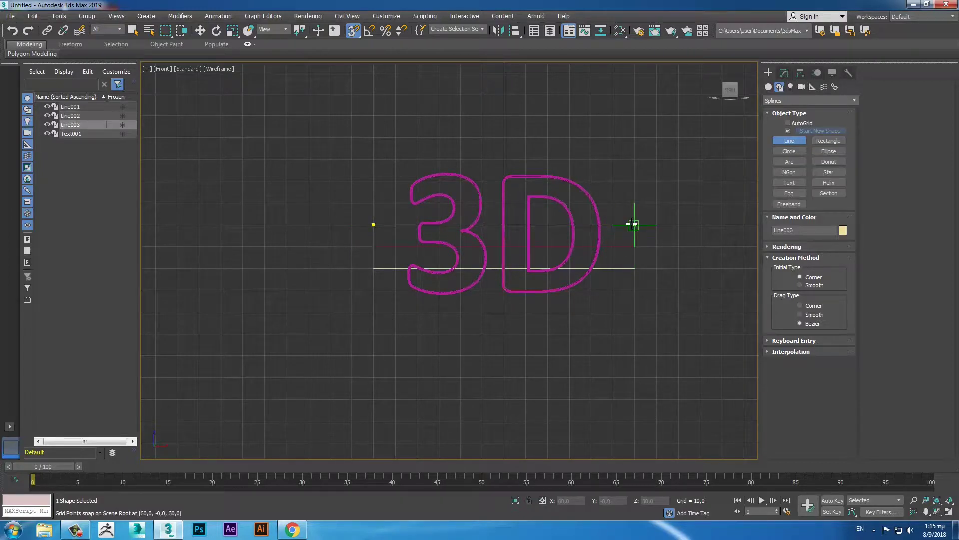
click(374, 203)
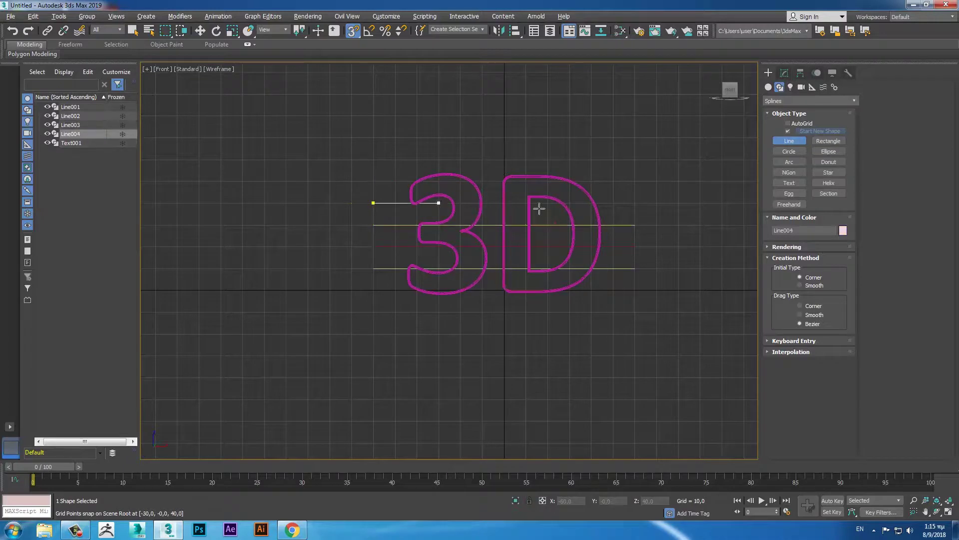
click(634, 203)
right_click(464, 179)
click(373, 181)
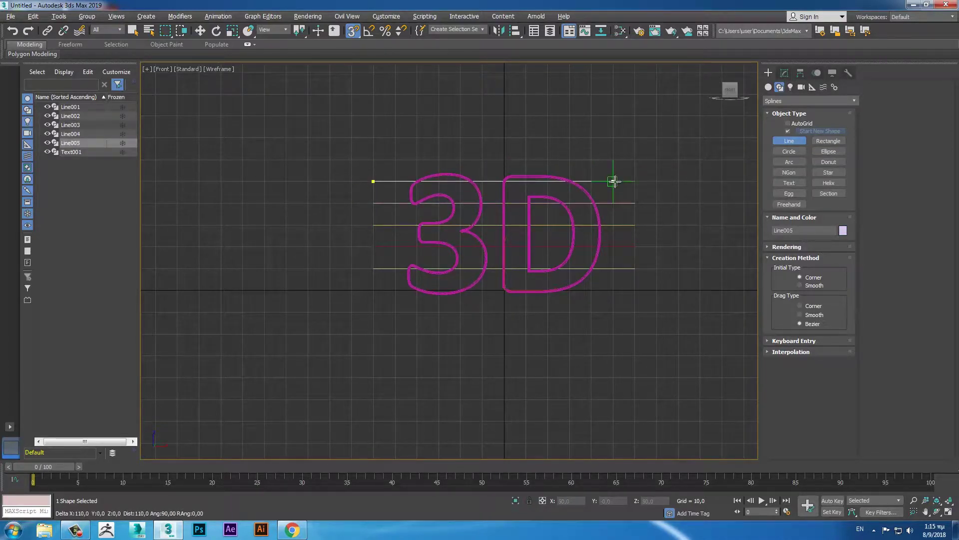
click(634, 181)
right_click(549, 140)
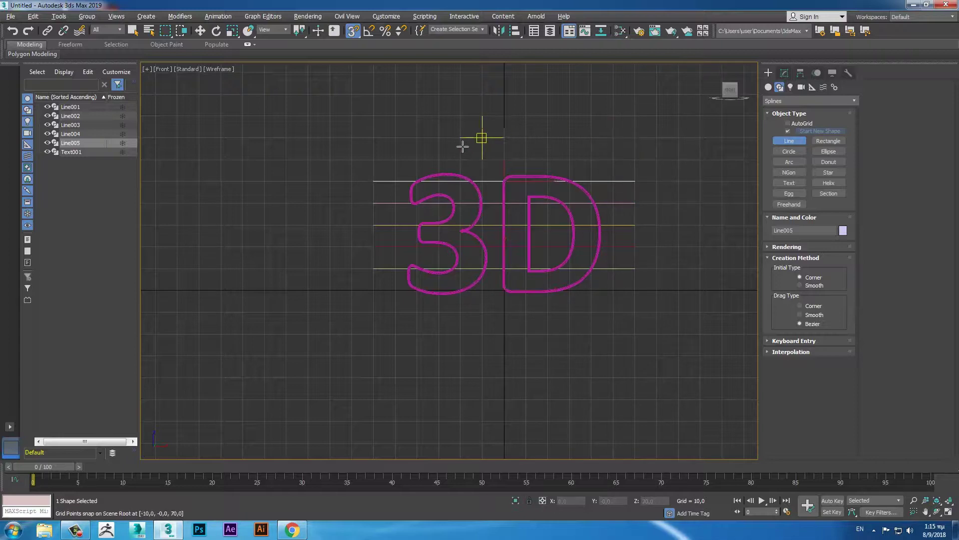
Draw a vertical line through the 3 and Shift-clone it into 10 copies
click(417, 159)
click(417, 310)
right_click(491, 300)
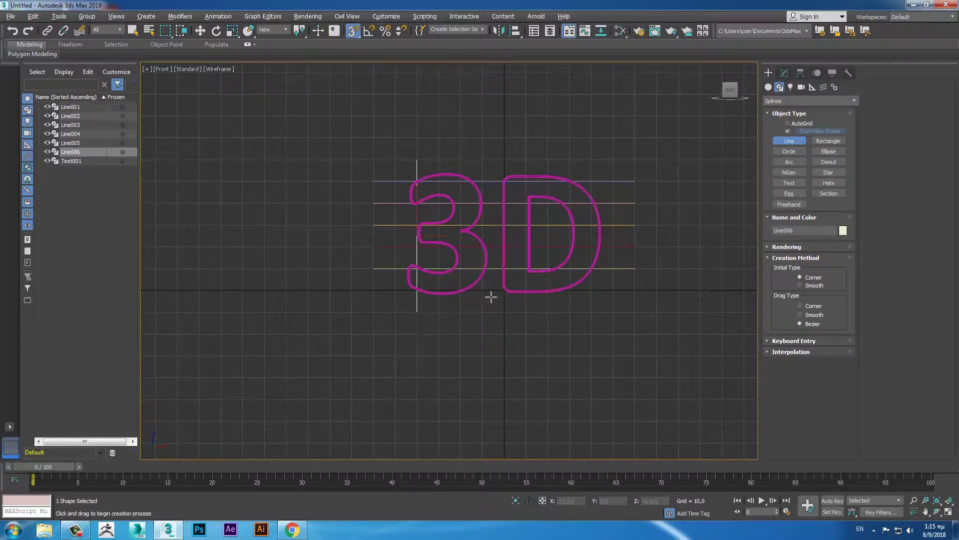
key(s)
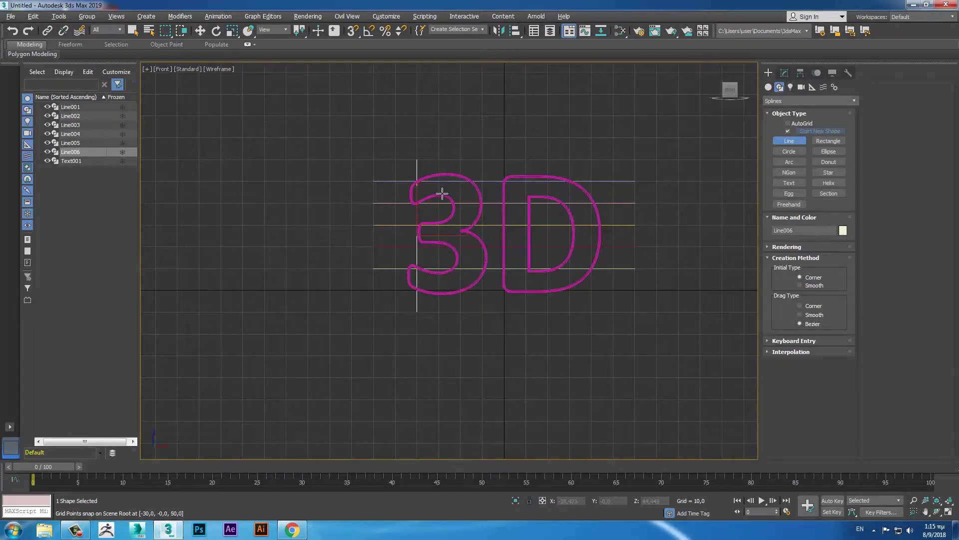
key(w)
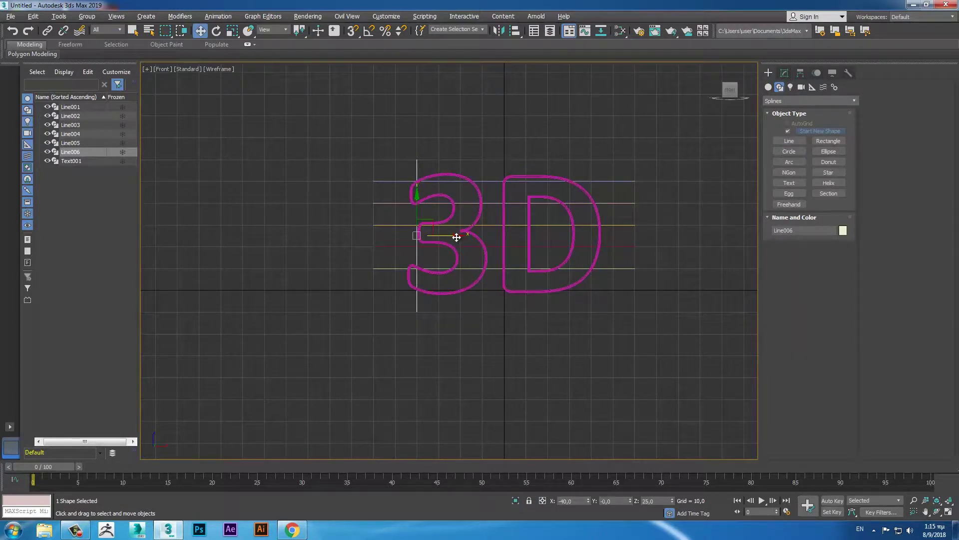
drag(454, 234, 496, 235)
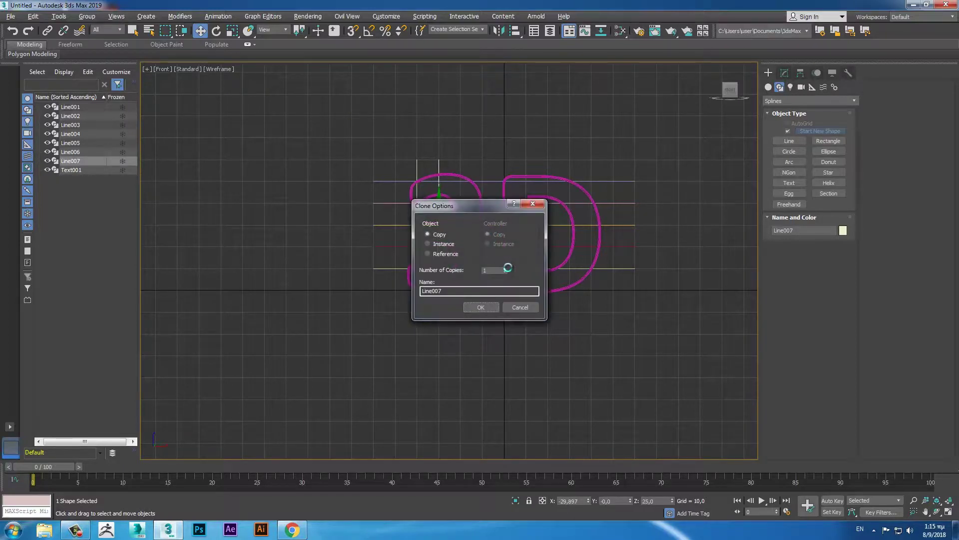
drag(506, 269, 506, 262)
drag(505, 269, 505, 267)
click(481, 307)
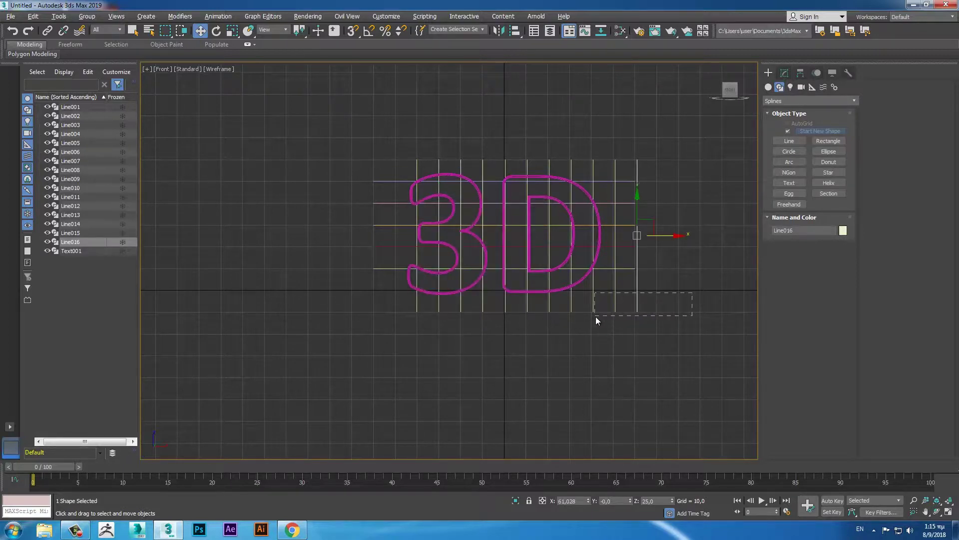
Delete the two extra vertical lines past the text's right side
drag(596, 317, 599, 318)
key(Delete)
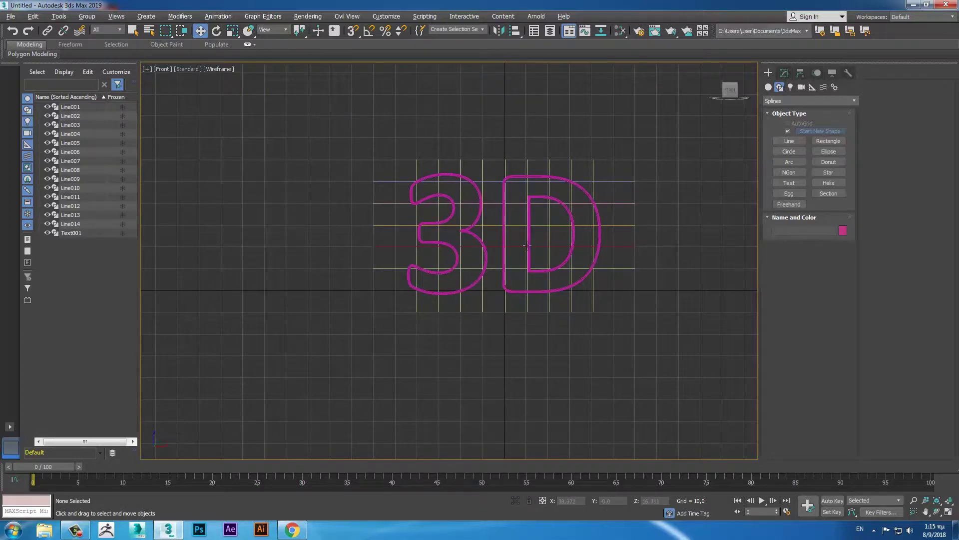
key(alt+w)
click(322, 220)
key(alt+w)
With snapping on in the Top view, draw two lines through the text's depth
key(s)
click(789, 141)
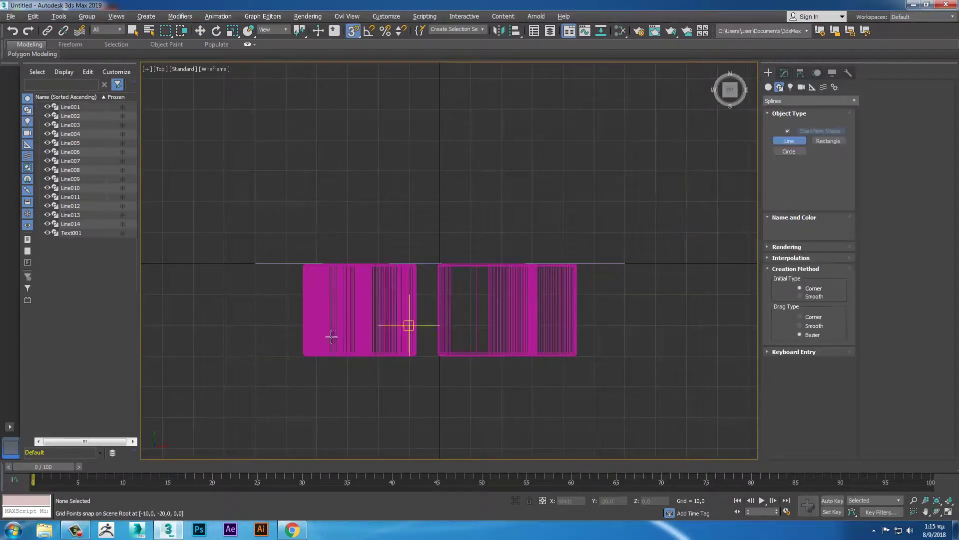
click(255, 295)
click(625, 294)
right_click(655, 219)
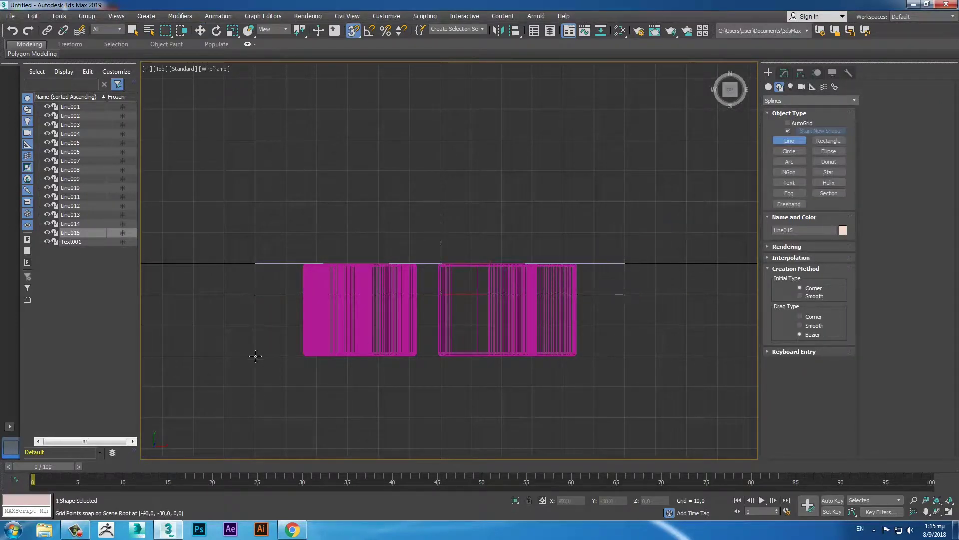
click(251, 328)
click(624, 326)
right_click(630, 210)
Return to the Perspective view and turn snapping off
key(alt+w)
key(alt+w)
mouse_move(561, 289)
alt+middle_down()
mouse_move(596, 284)
mouse_move(588, 289)
alt+middle_up()
key(s)
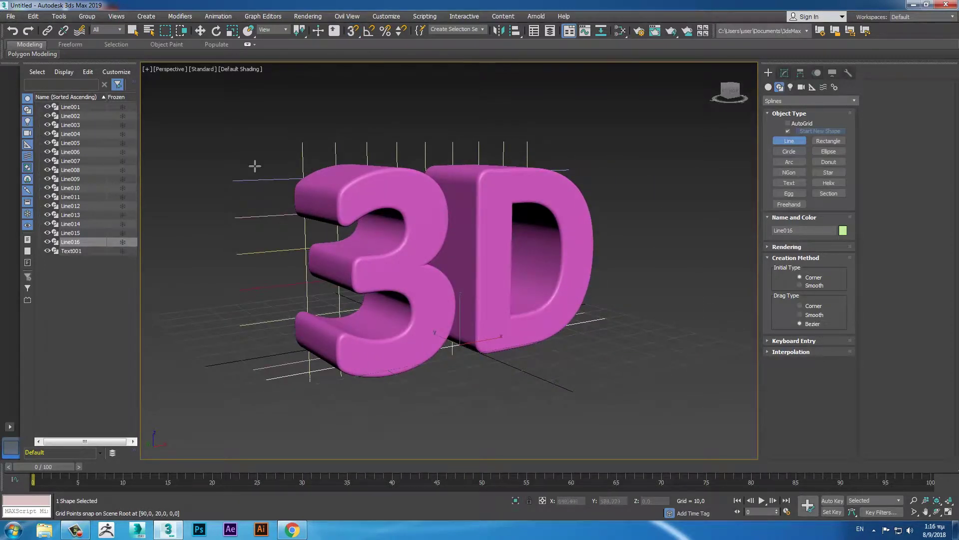
click(70, 108)
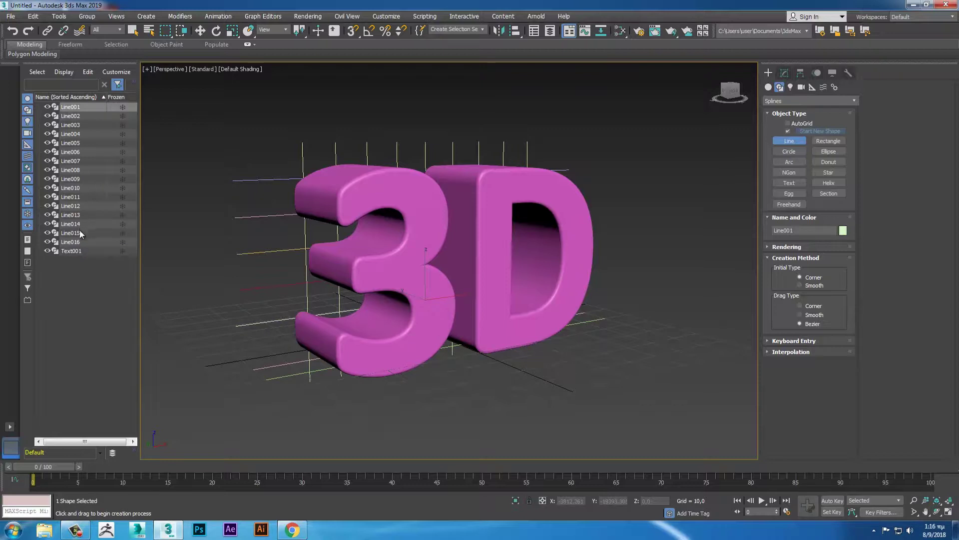
Extrude Line001–Line016 by 59, then drop Line015 and Line016 from the selection
shift+click(76, 243)
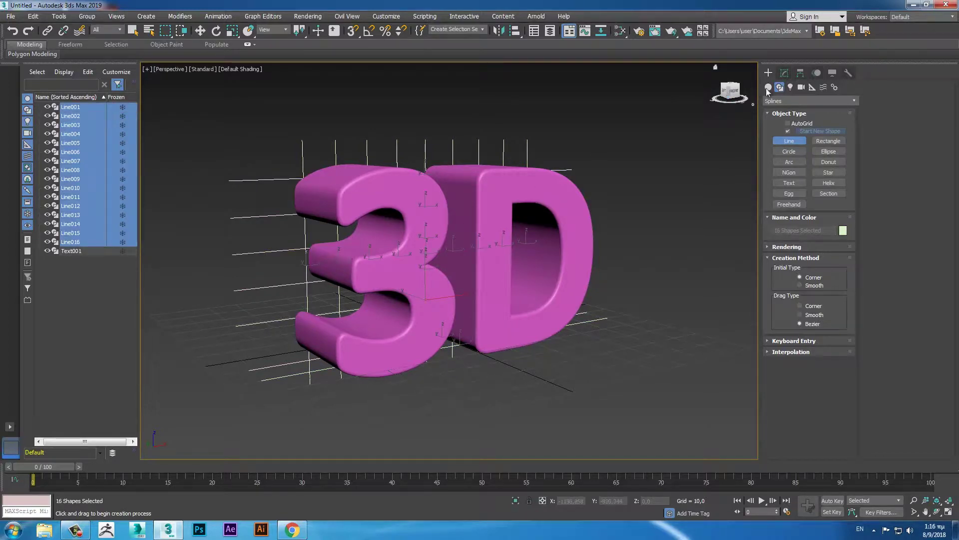
click(784, 73)
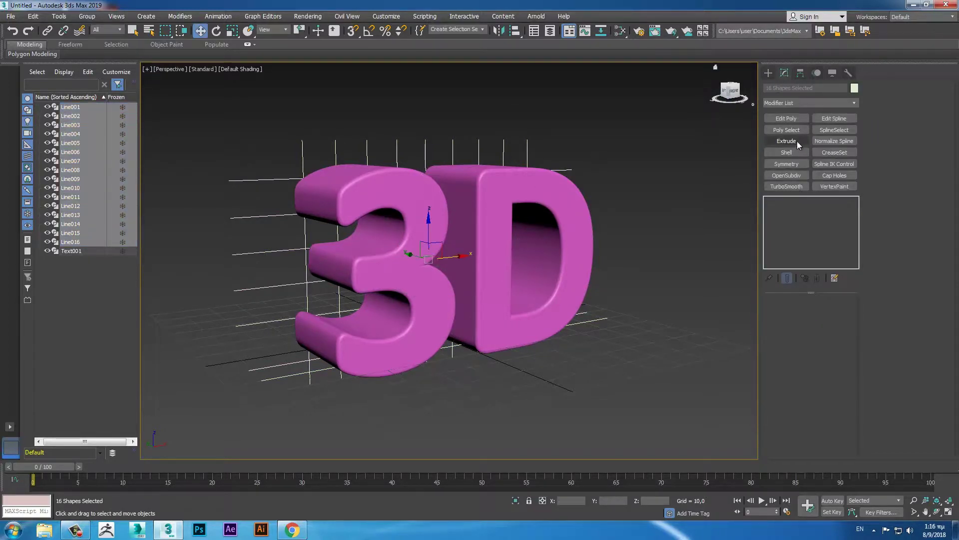
click(796, 140)
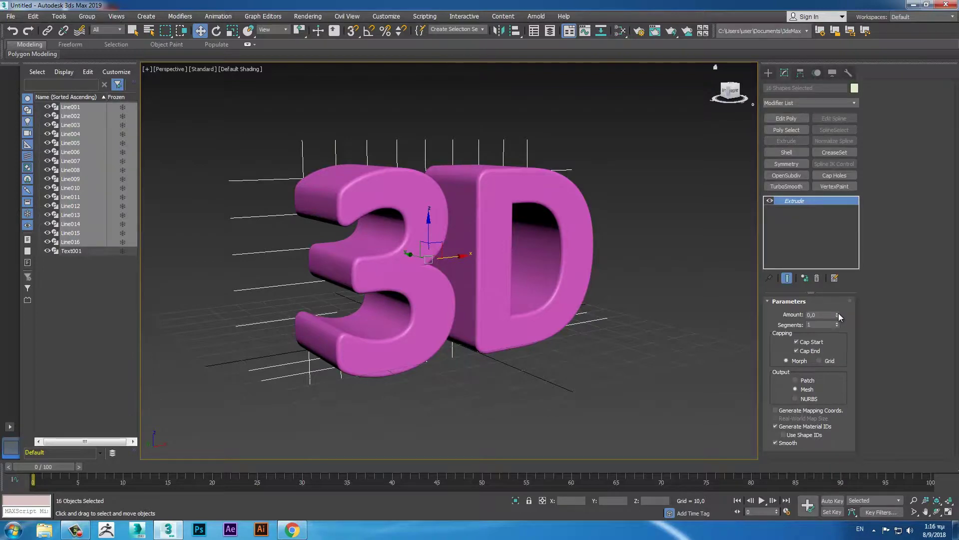
drag(838, 314, 832, 256)
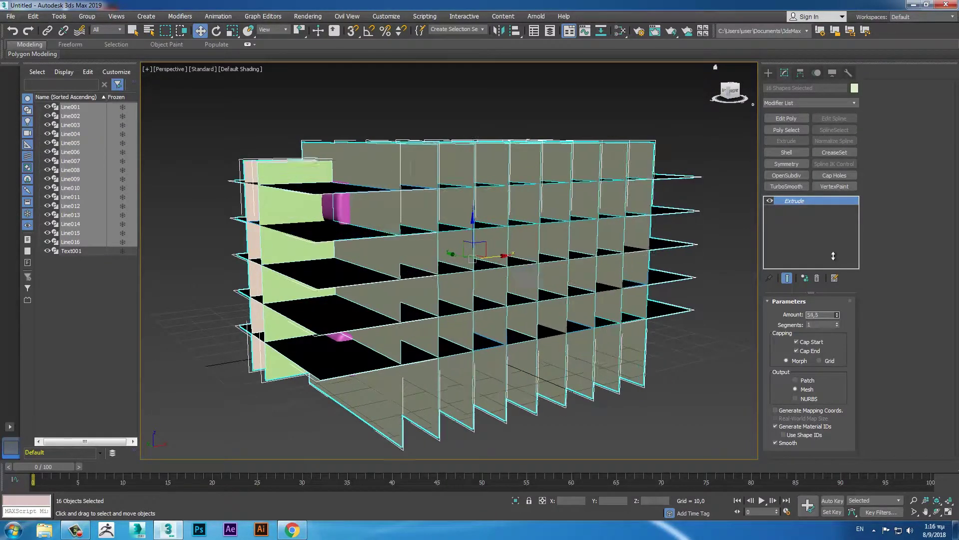
drag(833, 256, 833, 258)
click(730, 91)
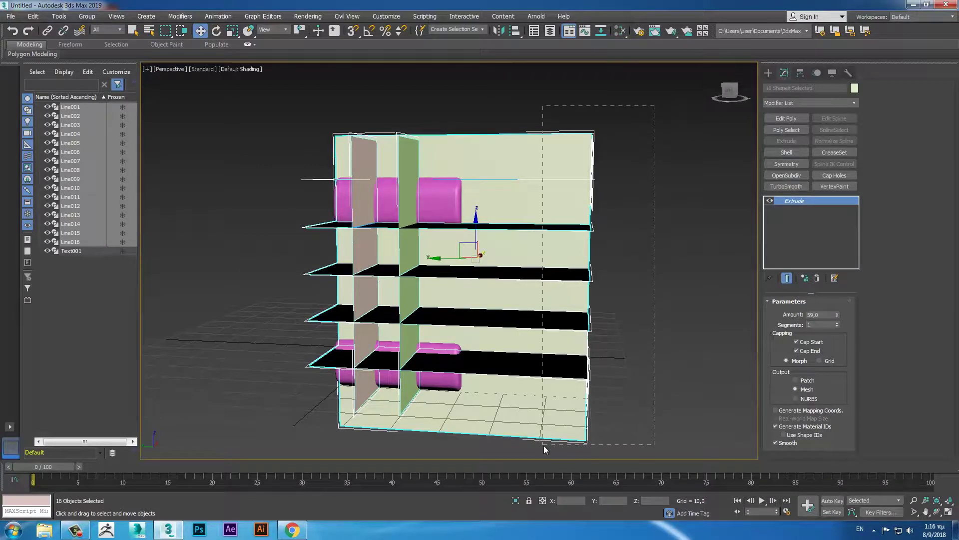
alt+click(545, 427)
mouse_move(541, 338)
alt+middle_down()
mouse_move(524, 299)
mouse_move(459, 268)
mouse_move(458, 249)
mouse_move(577, 160)
alt+middle_up()
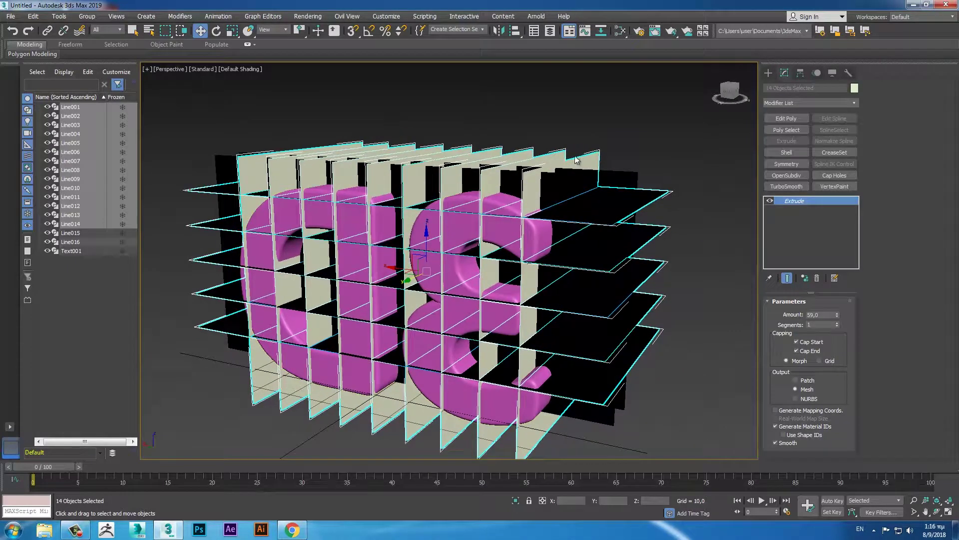
Convert the fourteen extruded slabs to Editable Poly and select Line006
right_click(600, 164)
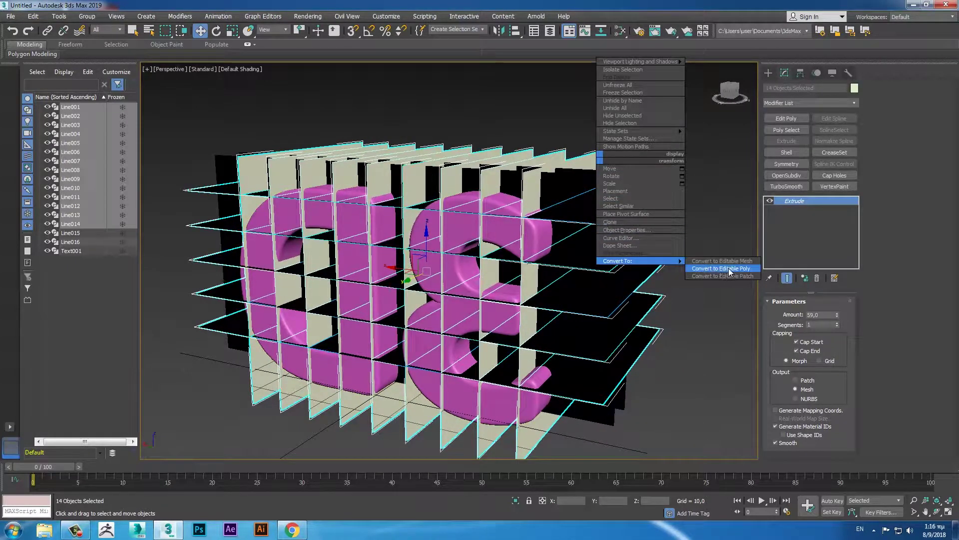
click(730, 268)
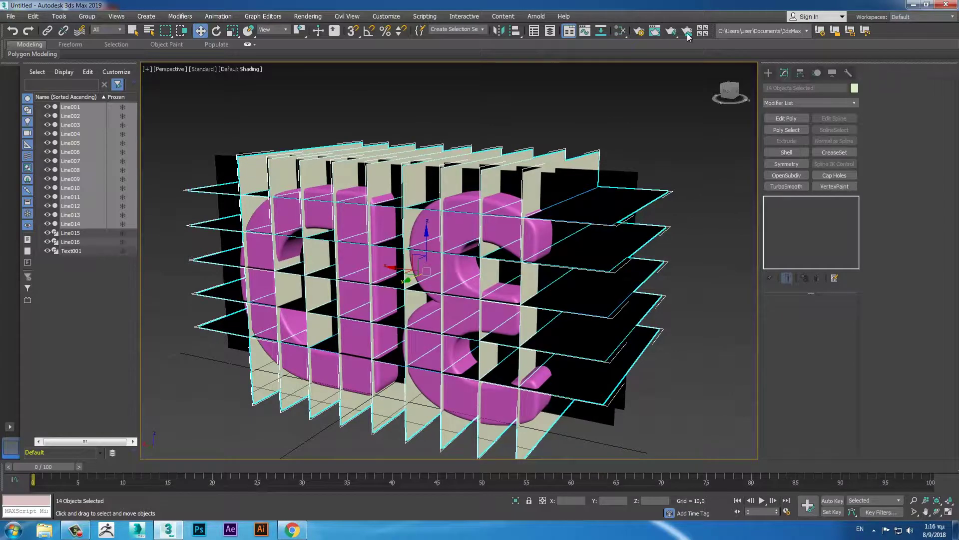
click(678, 138)
click(597, 158)
Attach Line001 through Line016 to Line006 using the Attach List
right_click(597, 155)
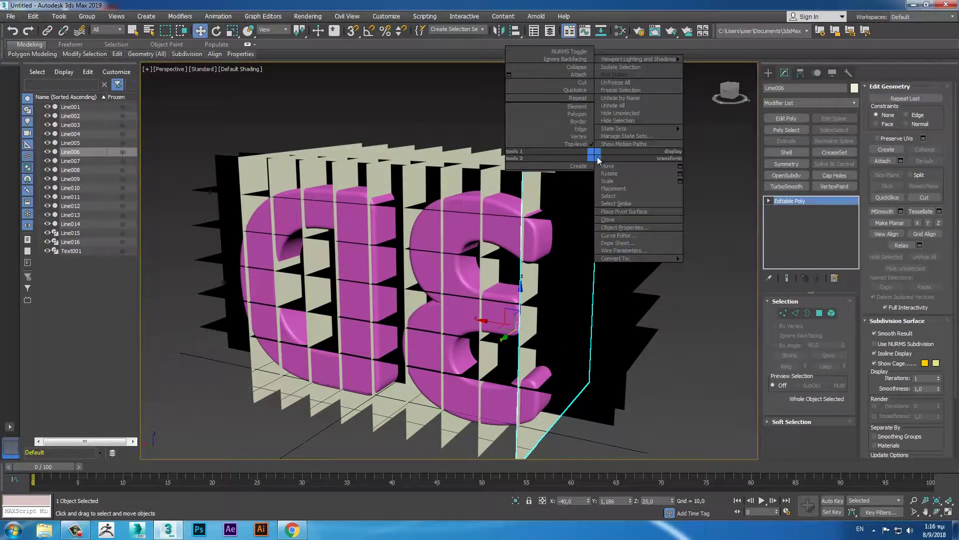
click(508, 74)
click(9, 68)
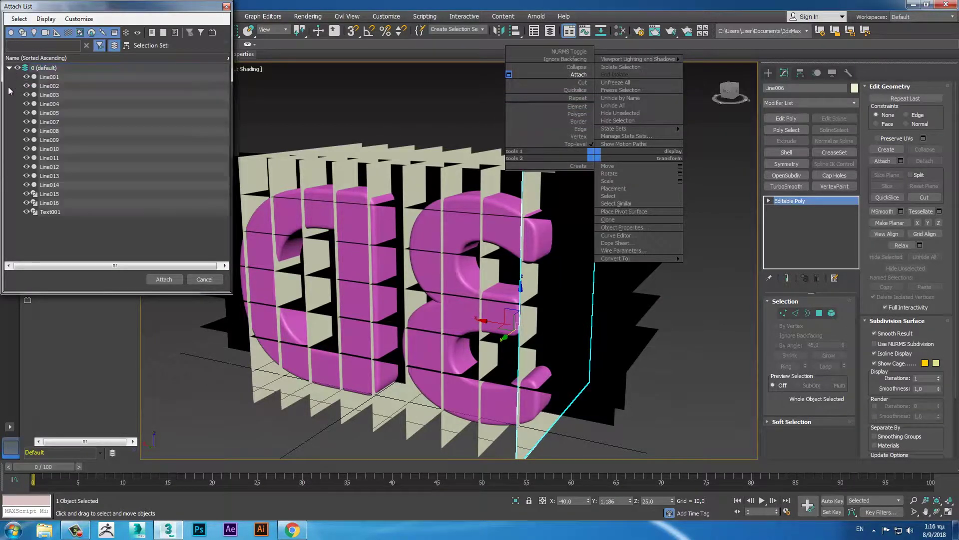
click(50, 78)
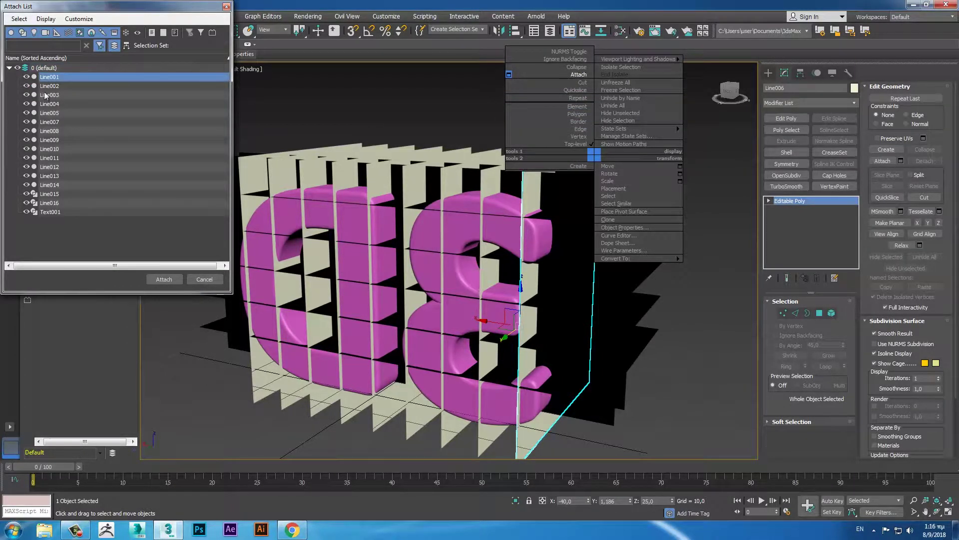
shift+click(80, 204)
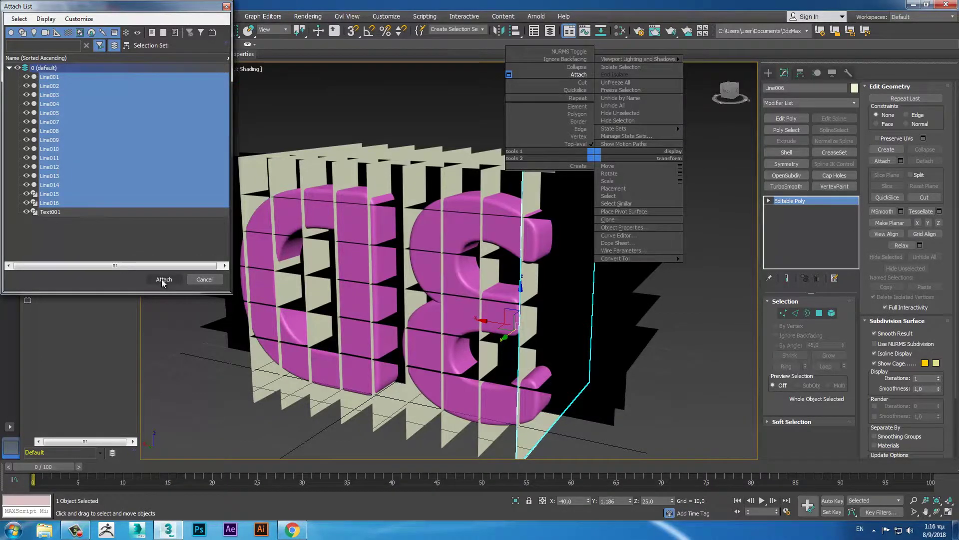
click(163, 279)
alt+middle_drag(578, 299, 281, 365)
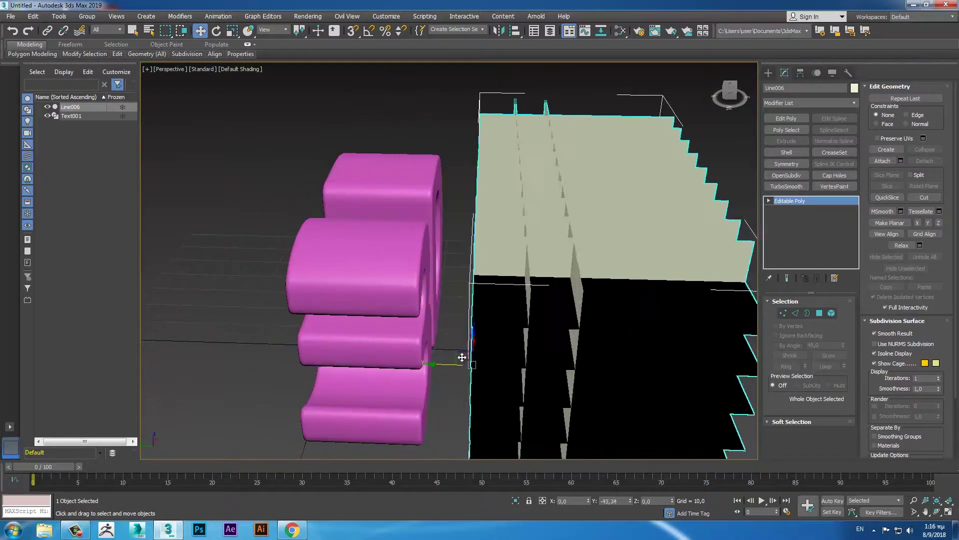
drag(258, 360, 469, 359)
key(ctrl+z)
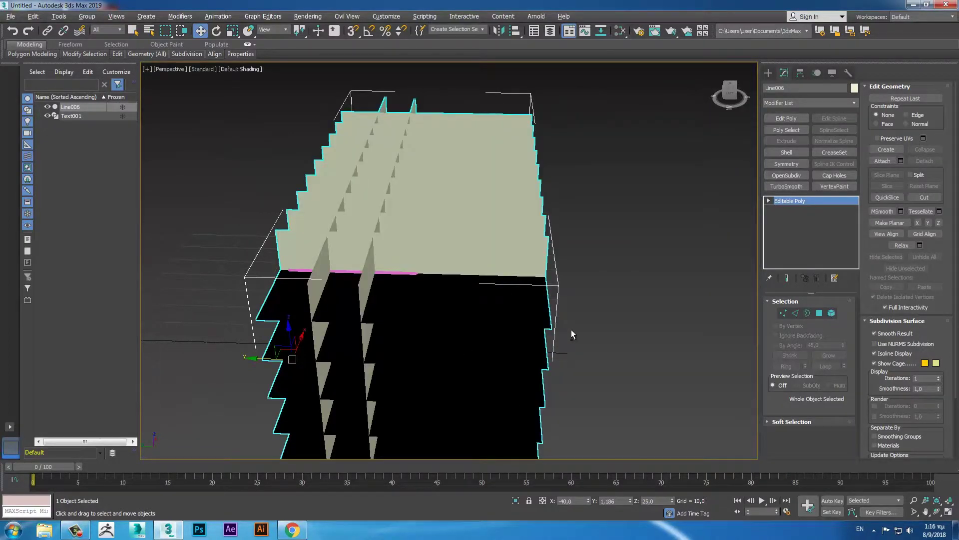
alt+middle_drag(573, 334, 766, 176)
click(767, 72)
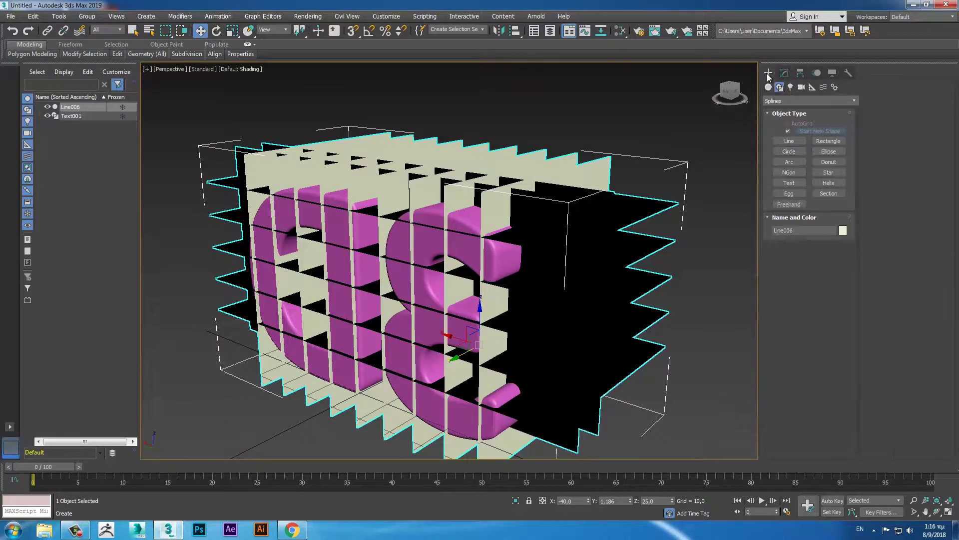
Slice the pink text with ProCutter, using Explode By Elements and Stock Inside Cutter
click(772, 101)
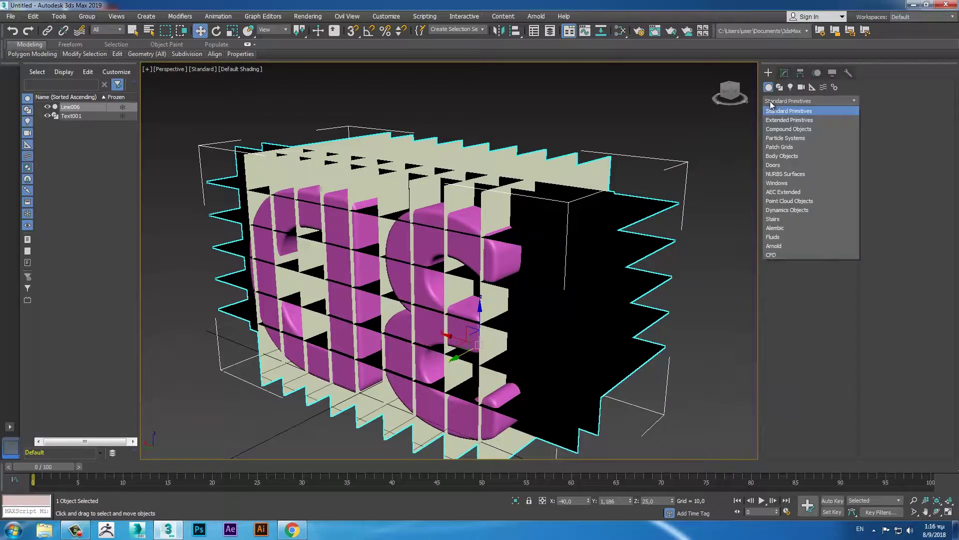
click(794, 130)
click(828, 185)
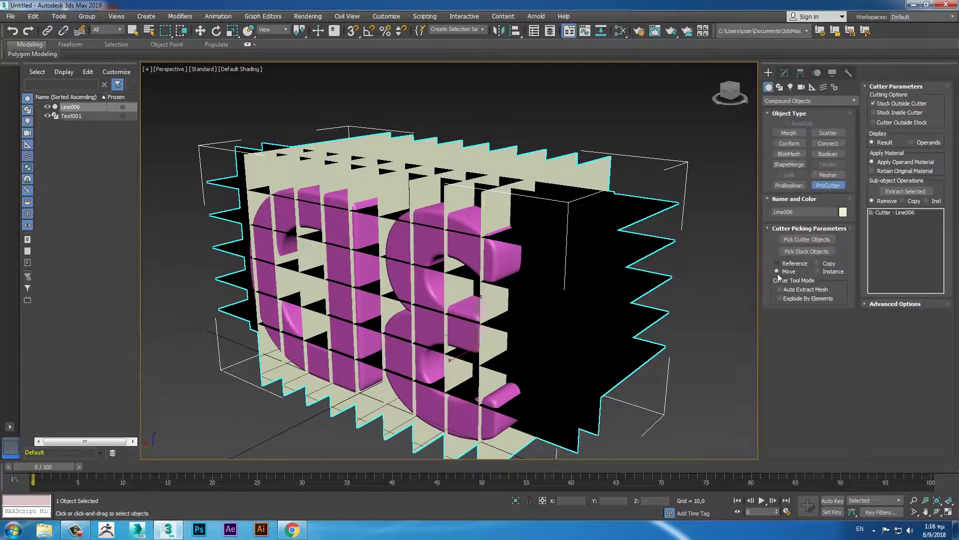
click(781, 297)
click(874, 113)
click(804, 251)
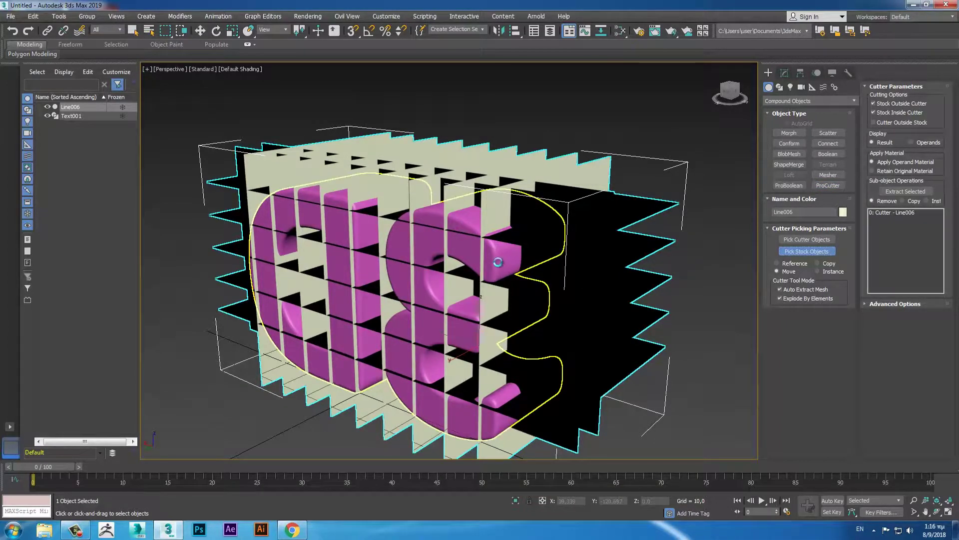
click(498, 262)
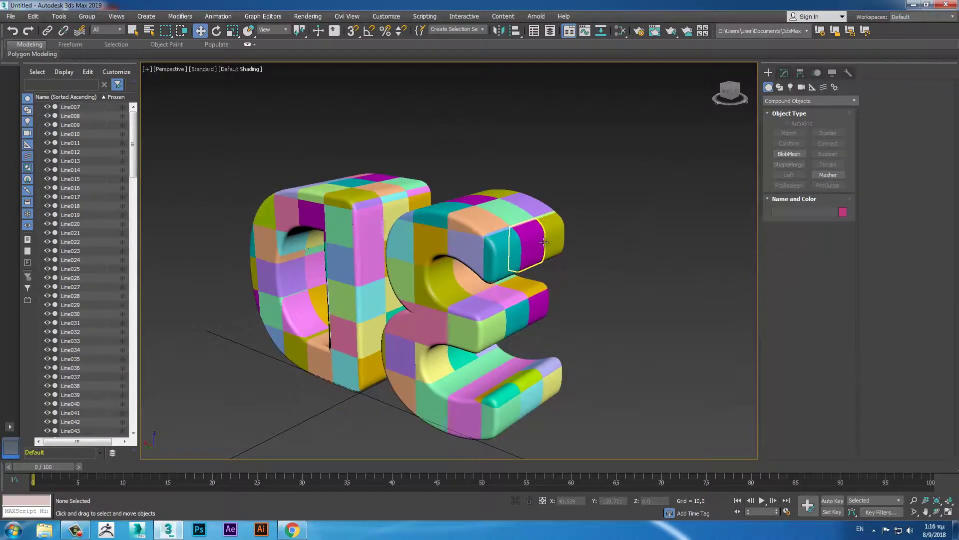
mouse_move(473, 217)
alt+middle_down()
mouse_move(482, 232)
mouse_move(619, 193)
alt+middle_up()
Convert all 175 cut pieces to Editable Poly together
key(ctrl+a)
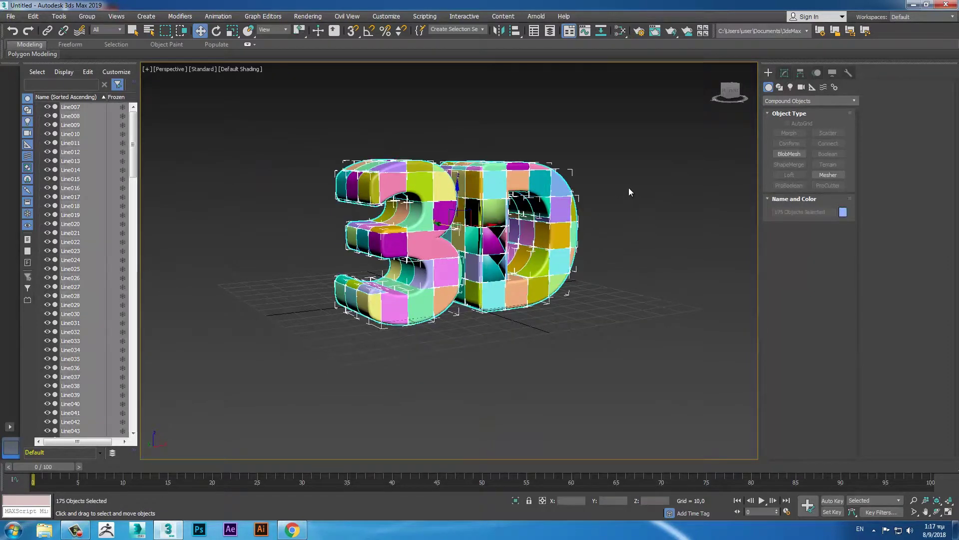
right_click(516, 181)
click(632, 291)
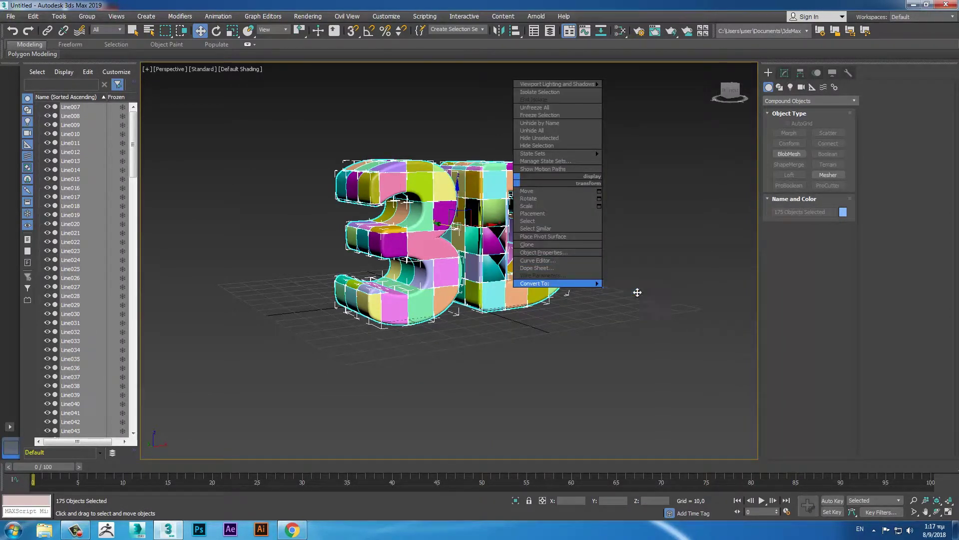
click(635, 217)
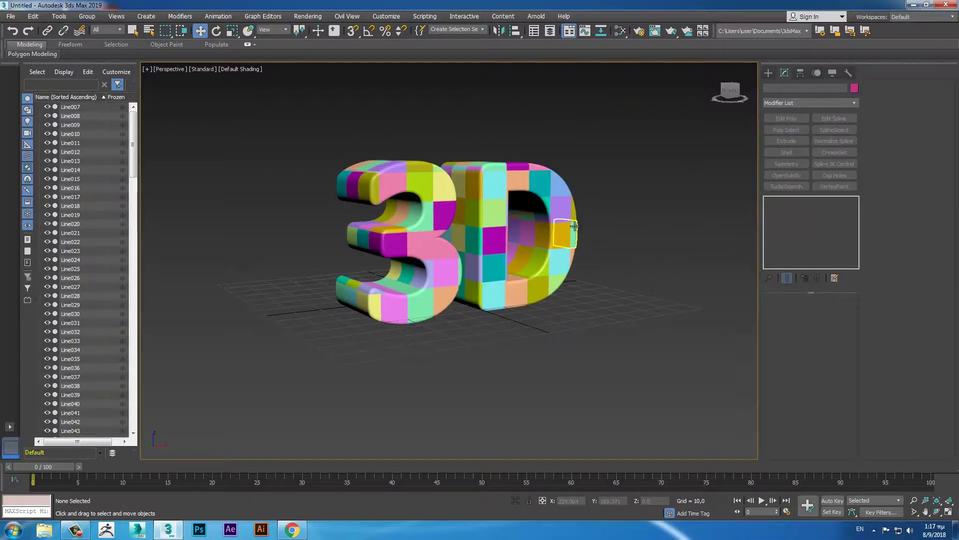
mouse_move(699, 242)
alt+middle_down()
mouse_move(648, 271)
mouse_move(735, 215)
alt+middle_up()
click(769, 73)
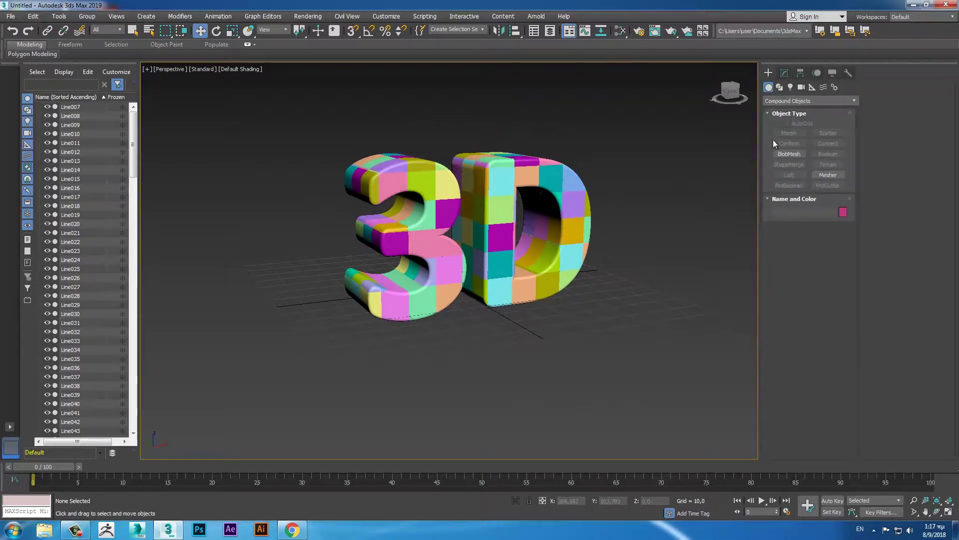
Draw Sphere001 (radius about 15.991) at the base of the text and give it 16 segments
click(775, 100)
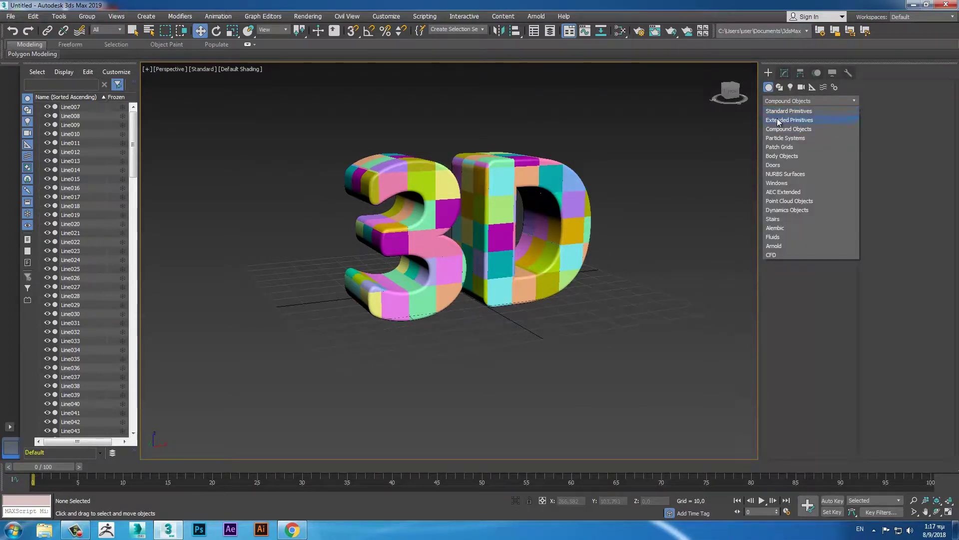
click(779, 110)
click(789, 144)
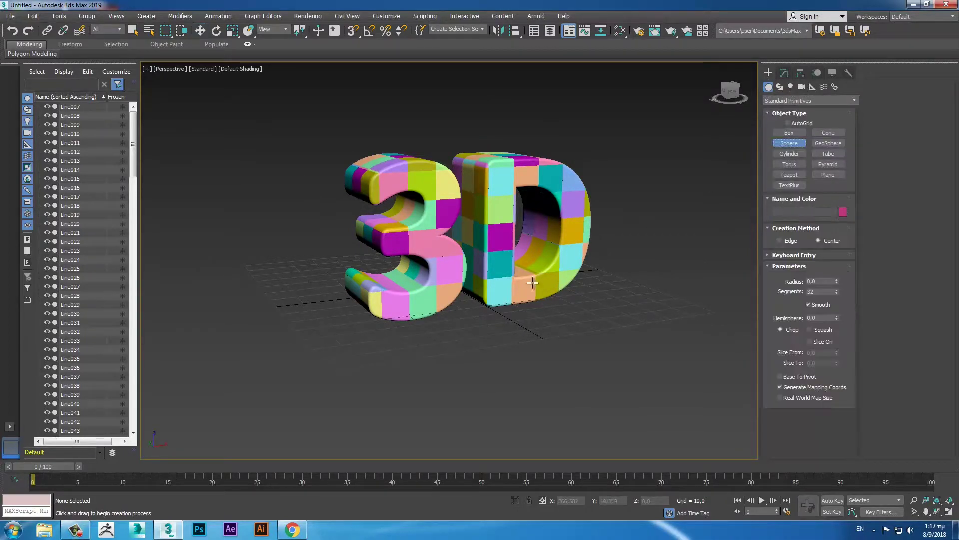
drag(468, 295, 478, 280)
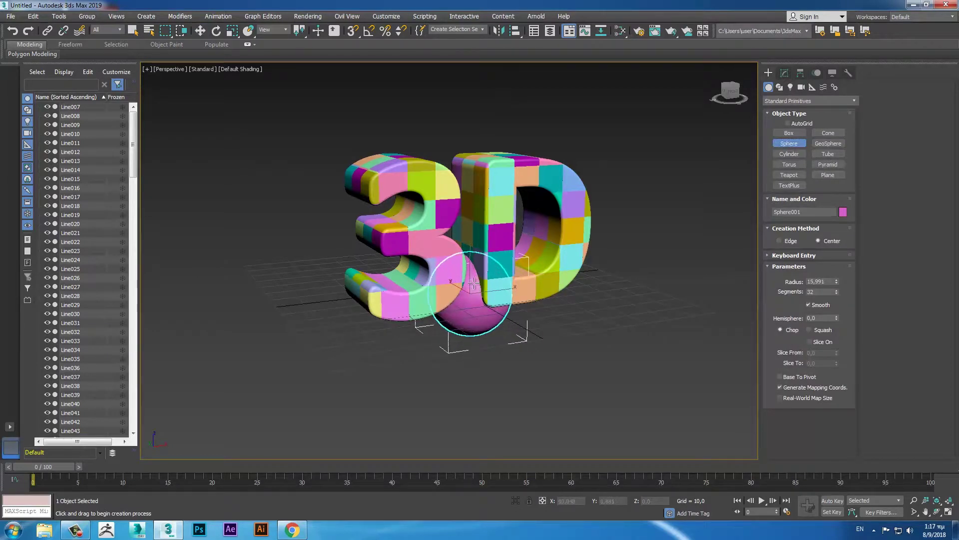
double_click(831, 292)
text(16)
key(Return)
alt+middle_drag(523, 301, 572, 292)
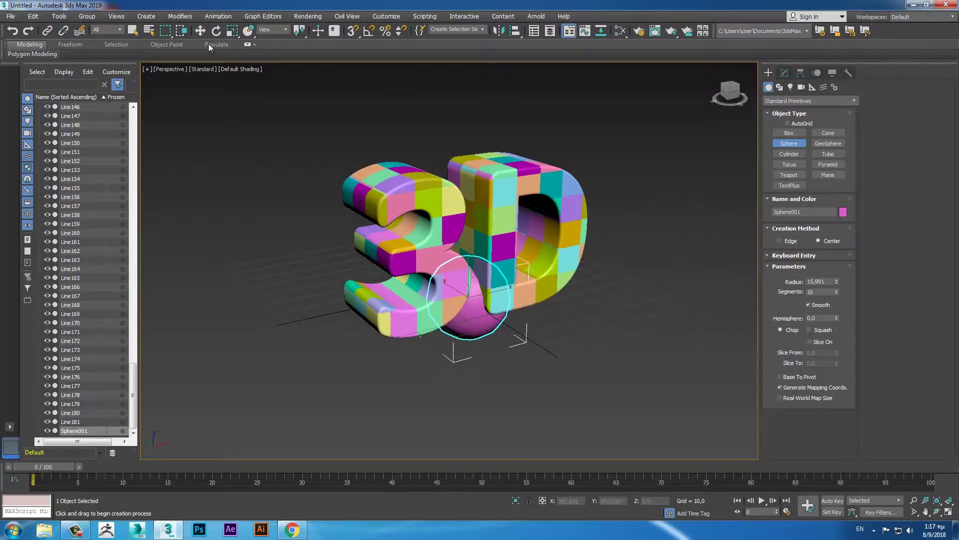
key(w)
click(424, 183)
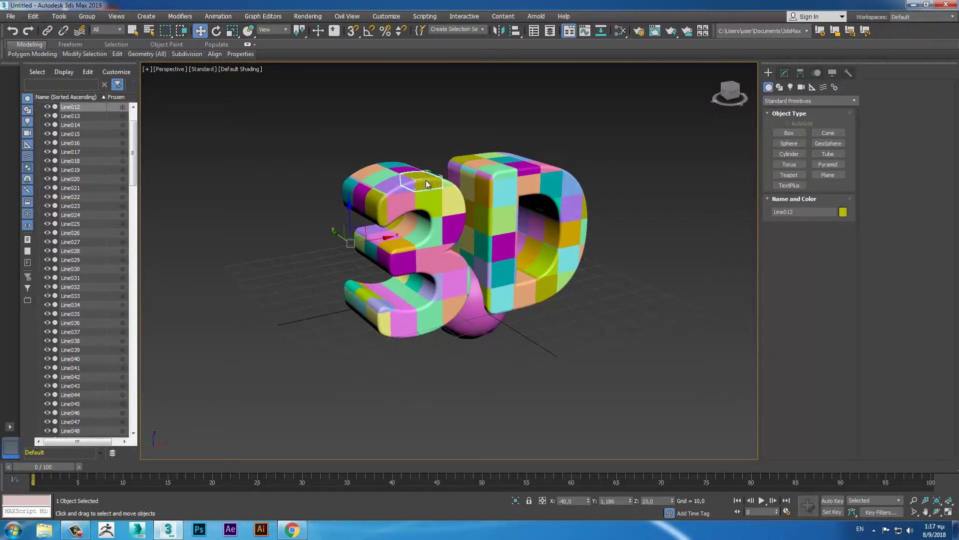
Attach every Line piece from the Attach List to Line012
right_click(426, 183)
click(337, 144)
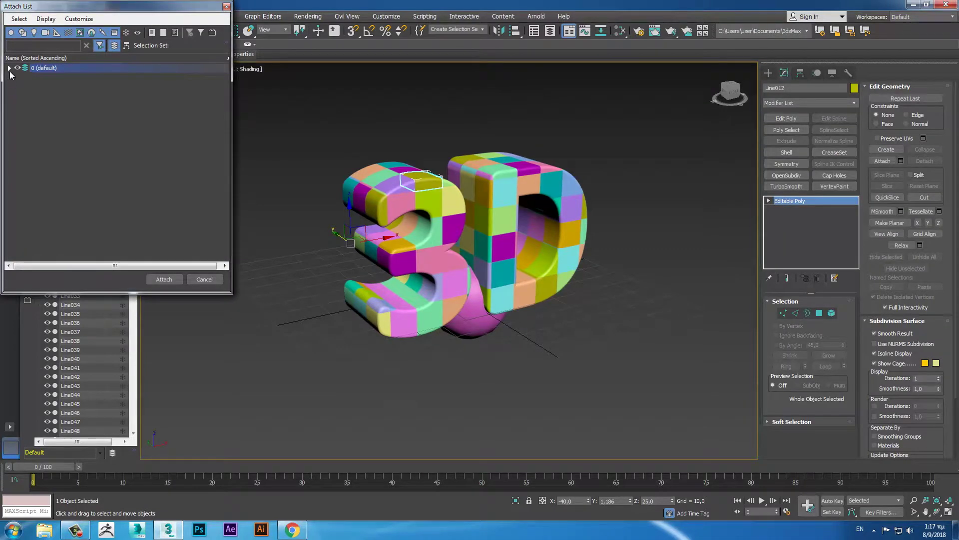
click(9, 68)
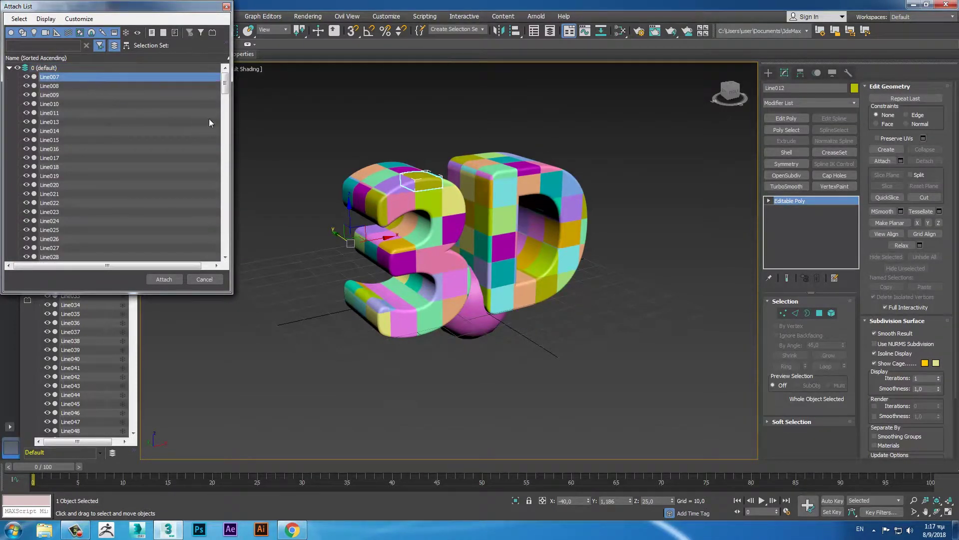
drag(226, 82, 237, 244)
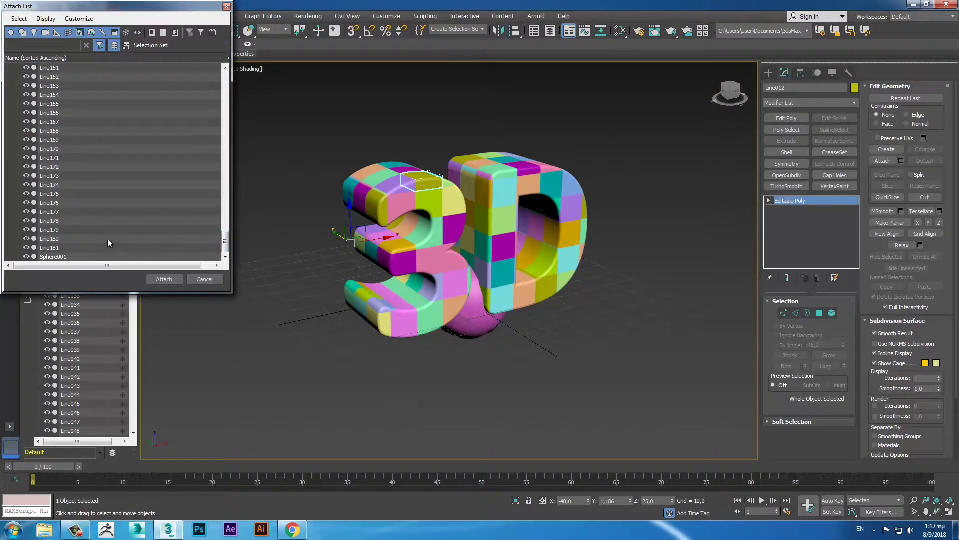
shift+click(90, 253)
click(164, 279)
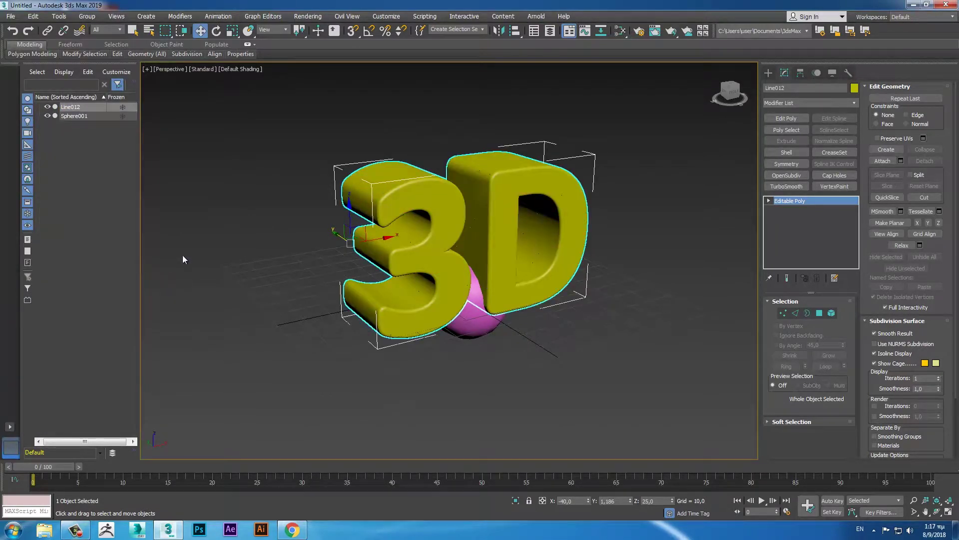
key(F4)
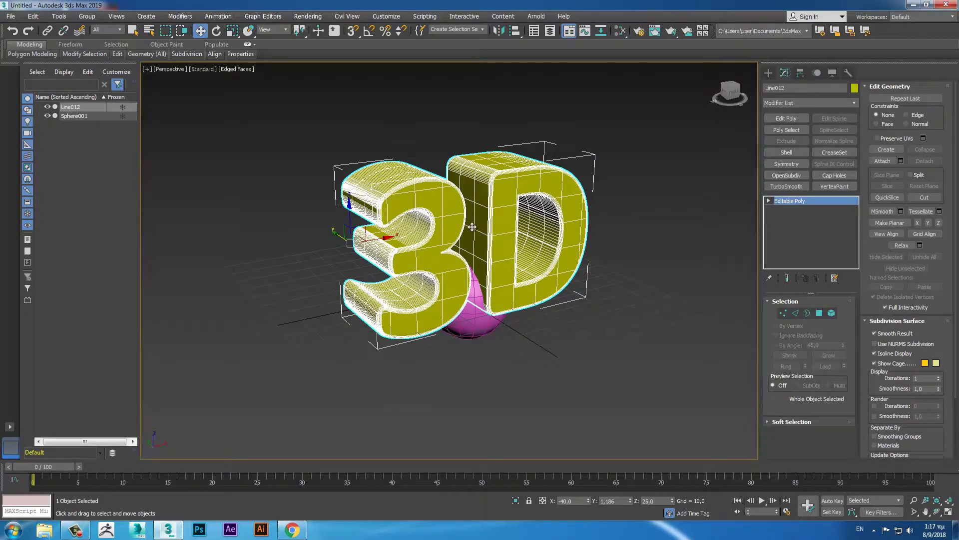
Add Vol. Select to Line012 at Vertex level, with Mesh Object as the volume
key(F4)
alt+middle_drag(469, 248, 473, 244)
click(856, 103)
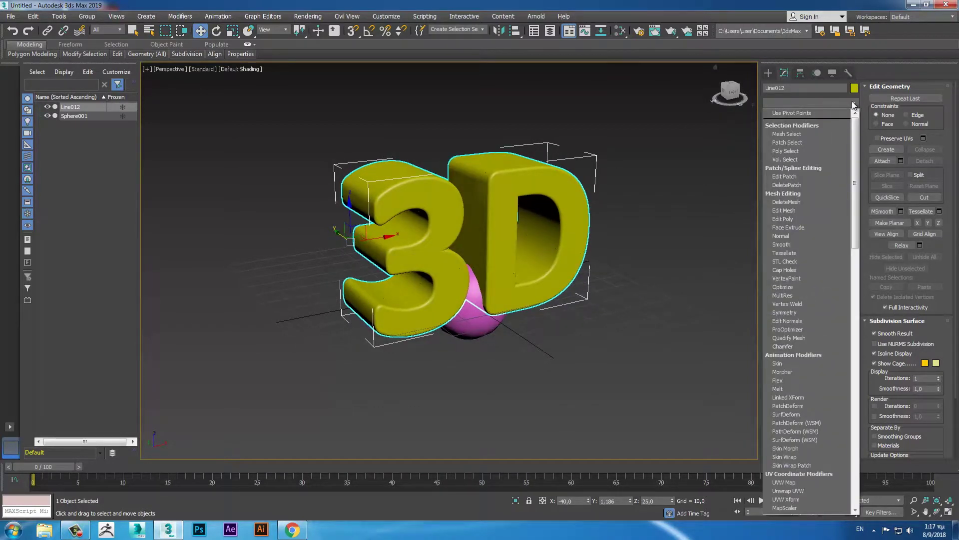
text(vevo)
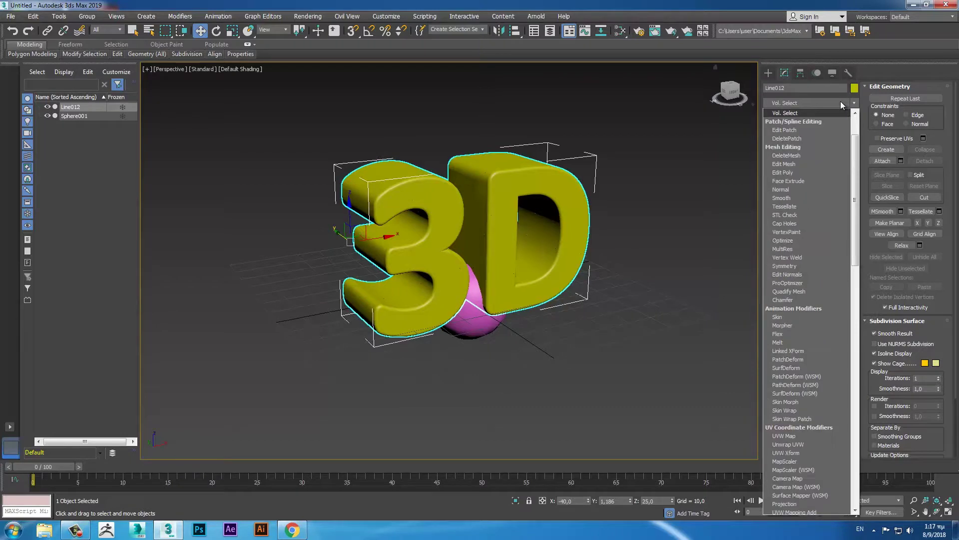
click(807, 112)
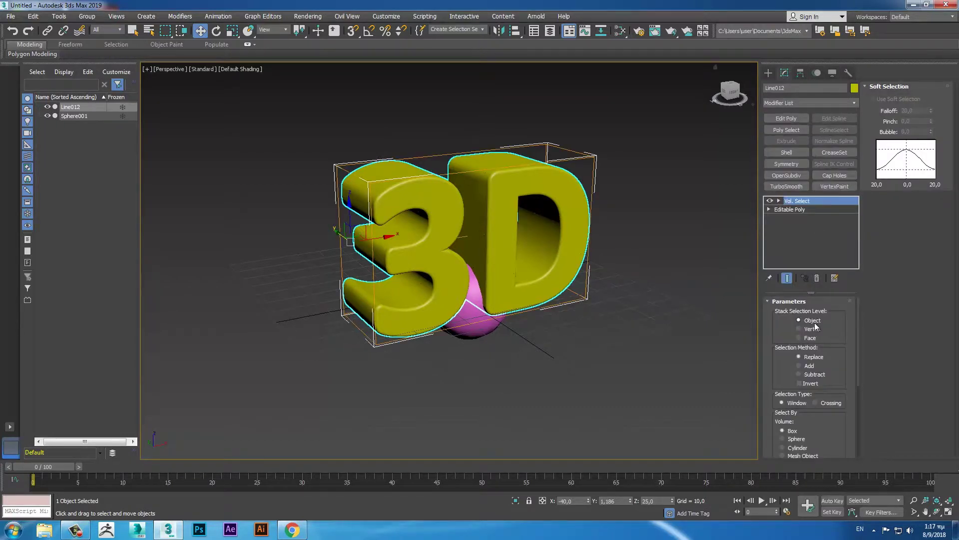
click(799, 328)
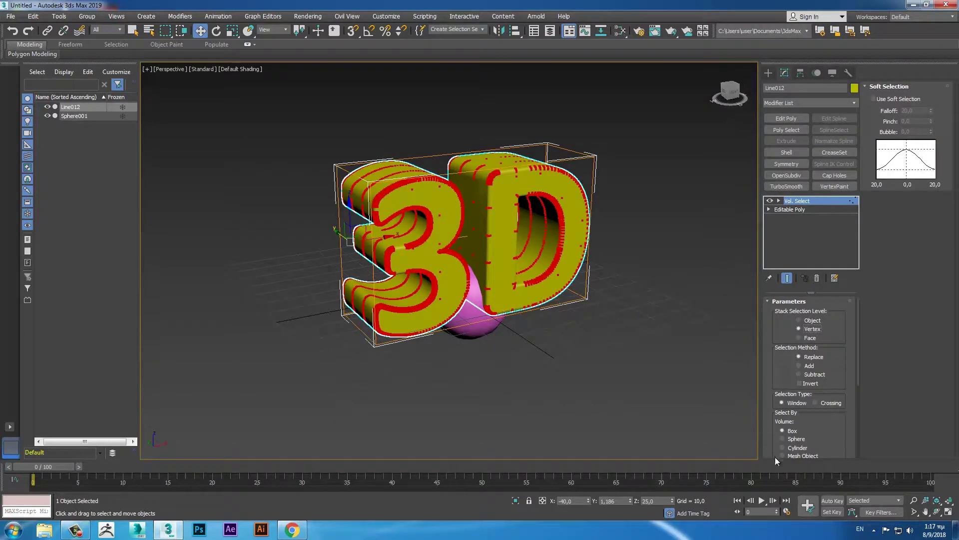
drag(820, 416, 821, 397)
scroll(821, 397, down, 2)
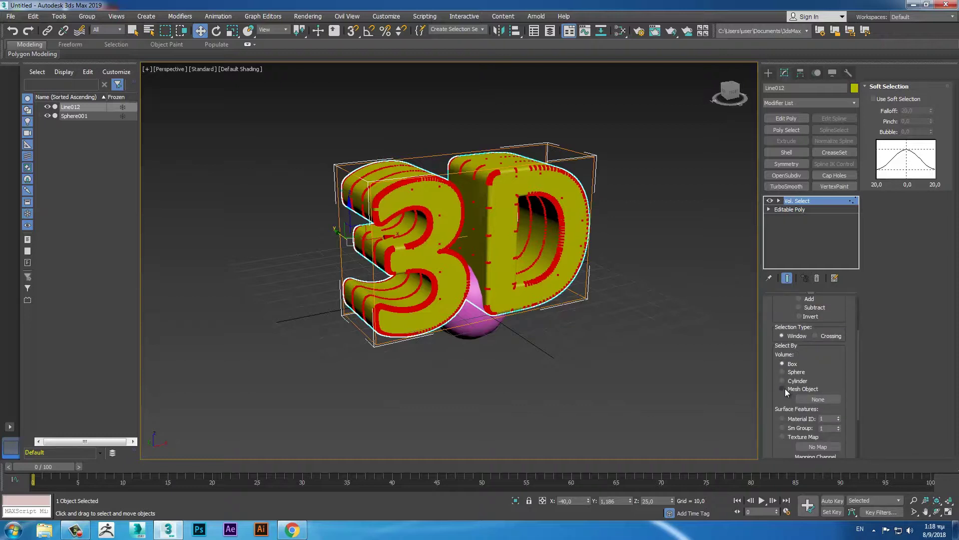
click(783, 388)
click(818, 399)
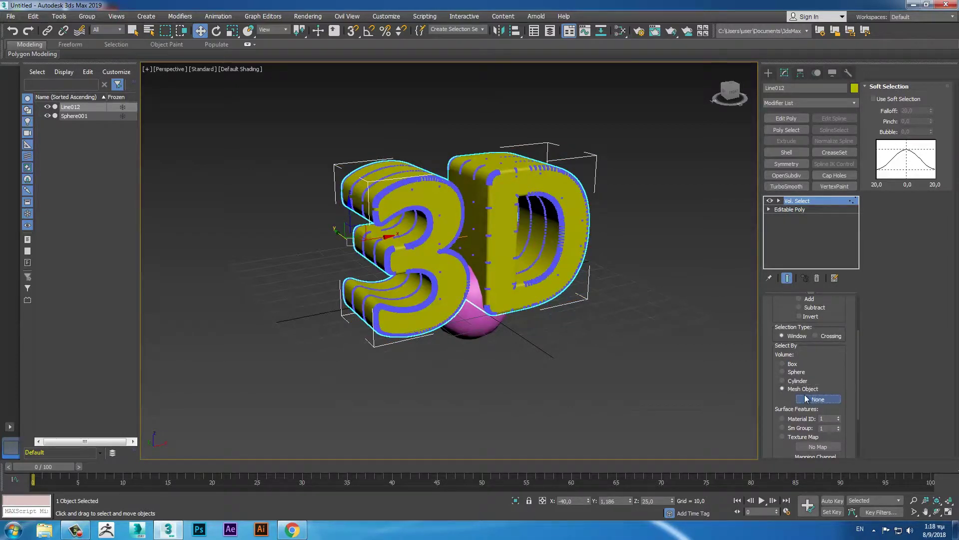
Use Sphere001 as the Vol. Select mesh and turn on soft selection falloff
click(487, 332)
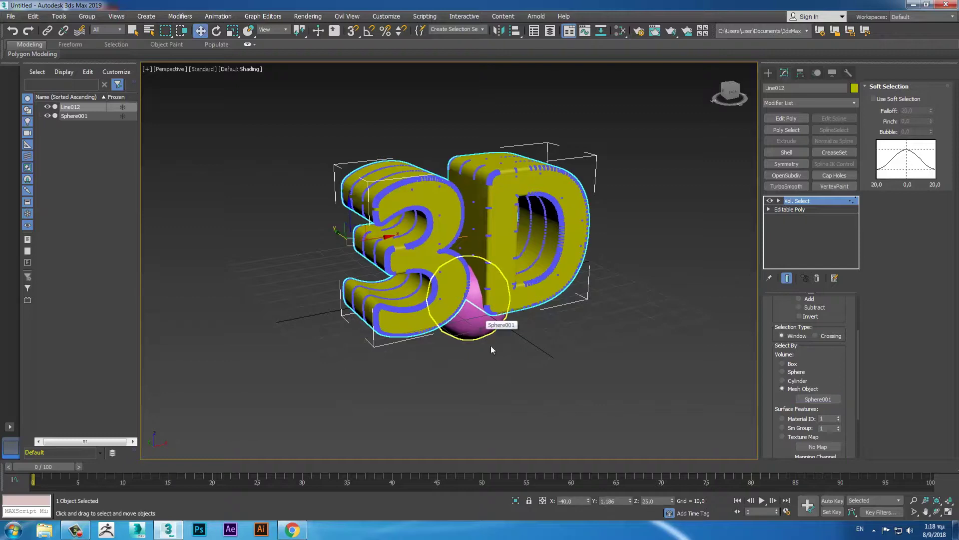
click(873, 99)
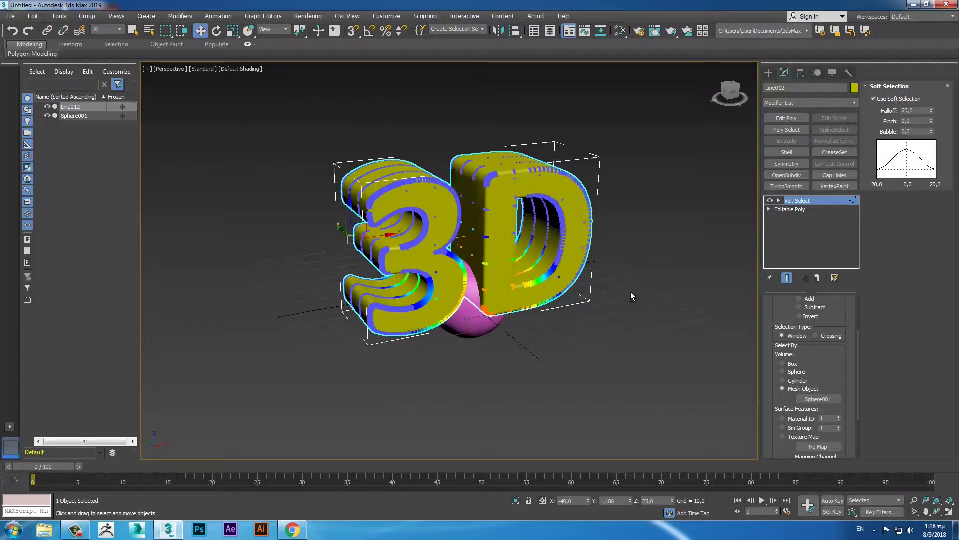
alt+middle_drag(622, 289, 442, 285)
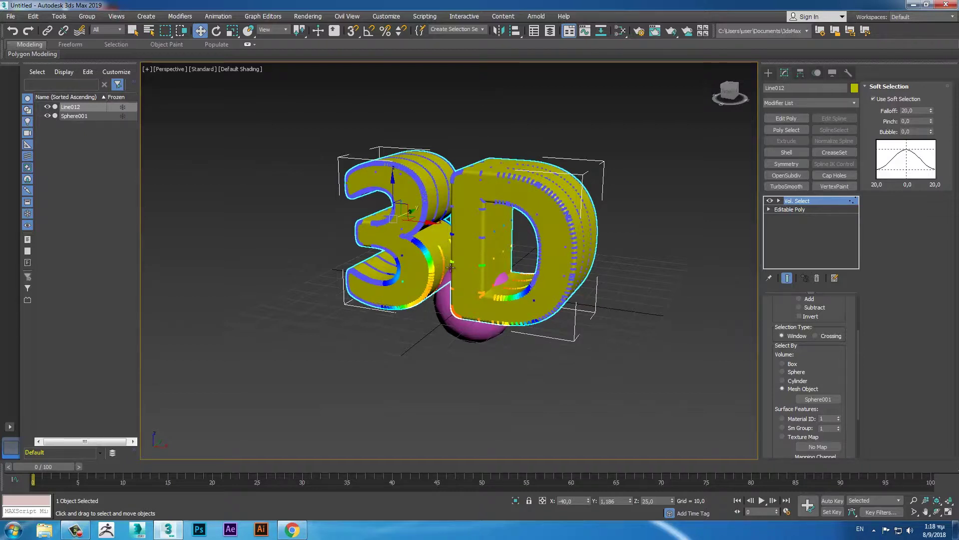
alt+middle_drag(456, 304, 499, 309)
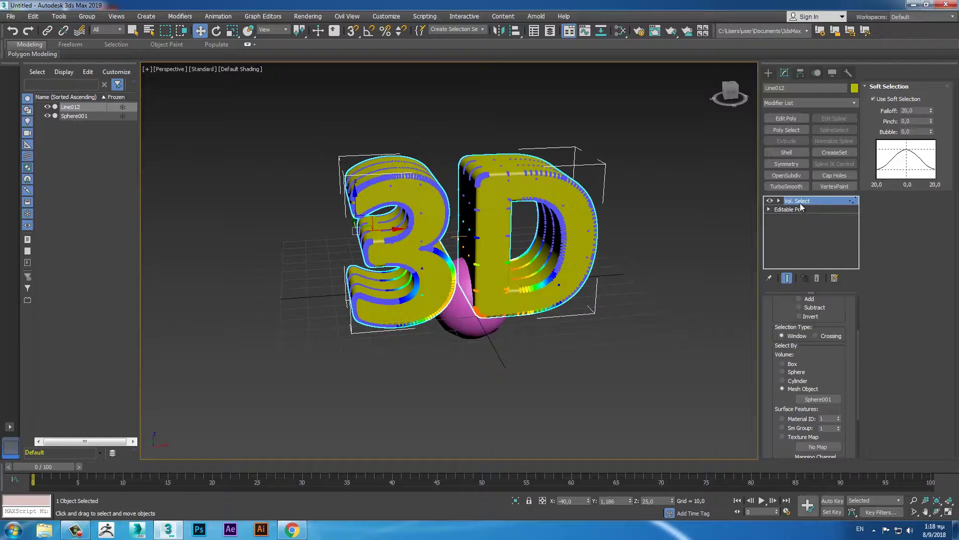
click(855, 104)
text(mu)
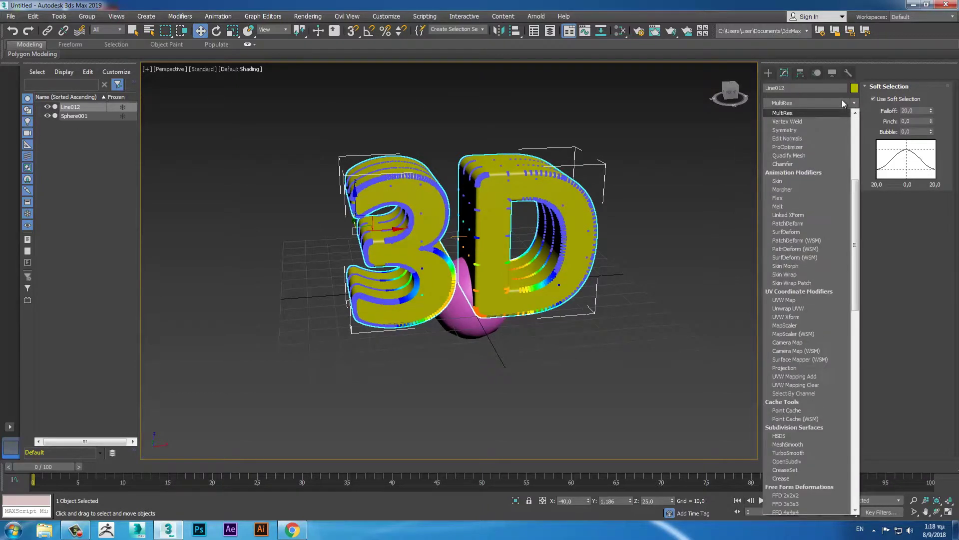
text(mo)
Add a Morpher modifier and capture the current text shape as target '1'
click(810, 112)
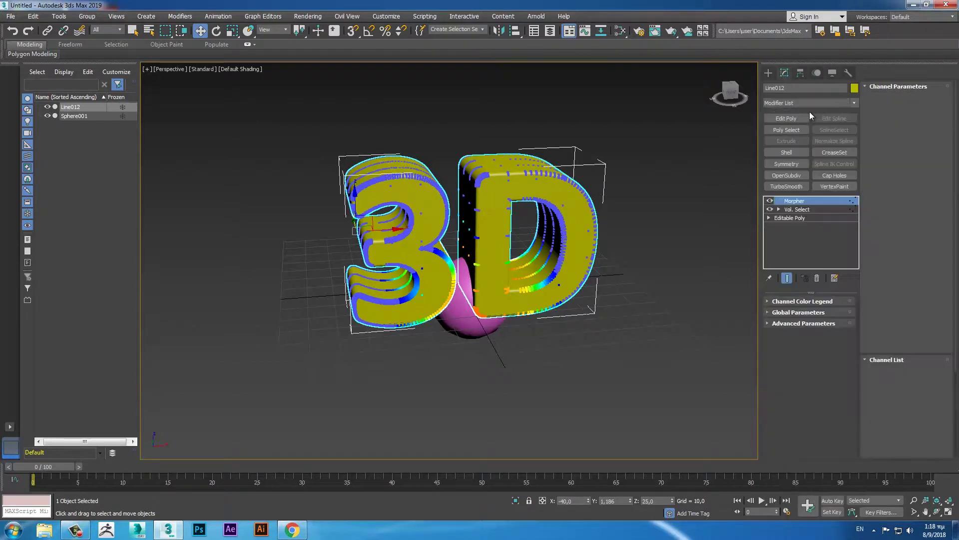
click(903, 149)
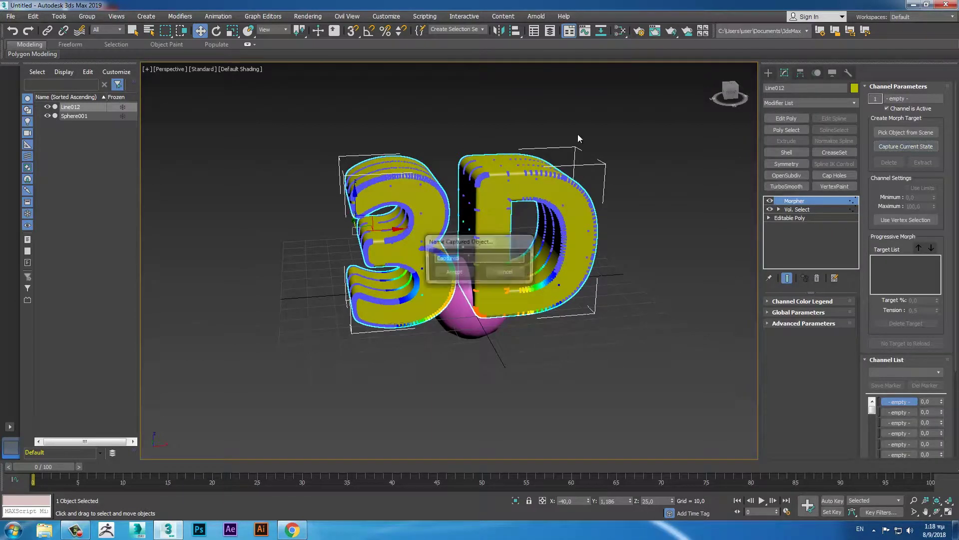
text(1)
click(453, 272)
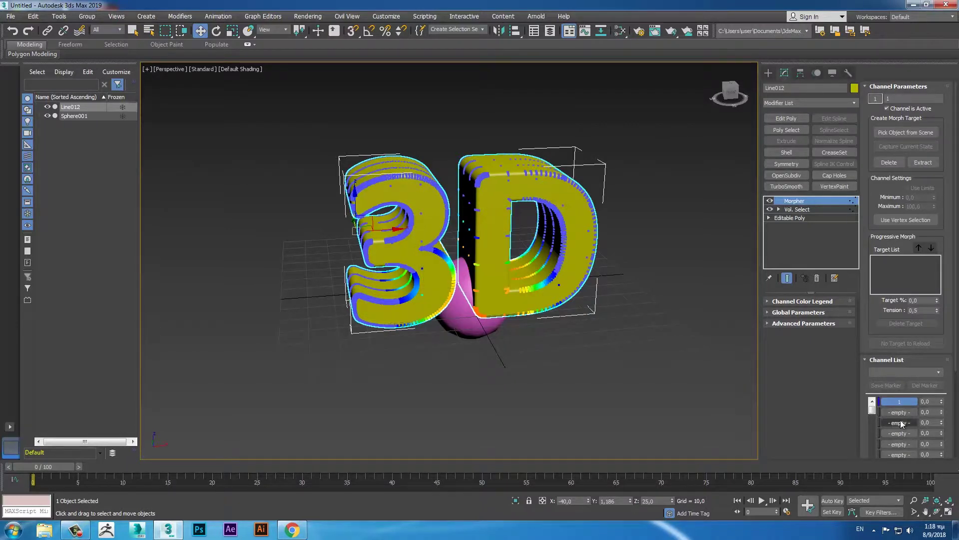
Select all Editable Poly elements and scale them to 0 with Scale Transform Type-In
click(768, 219)
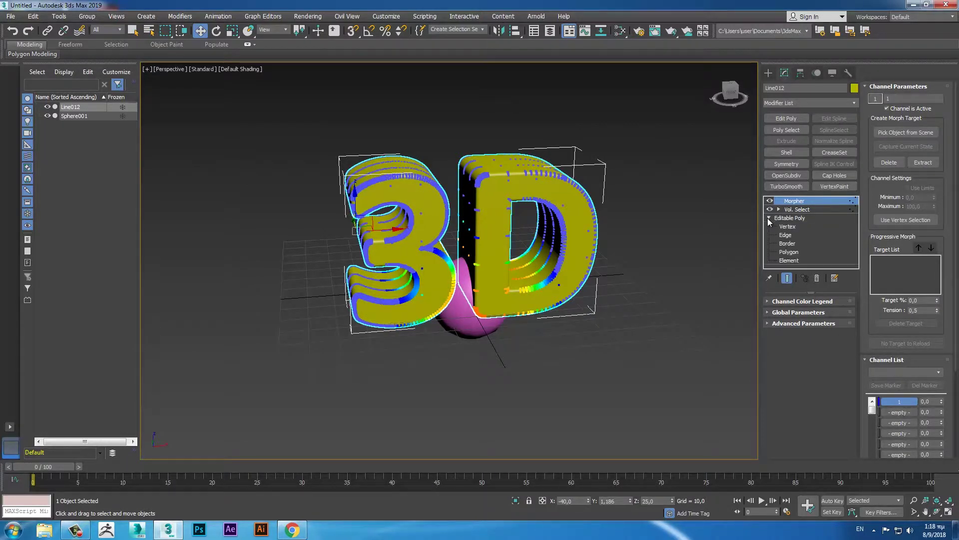
click(797, 261)
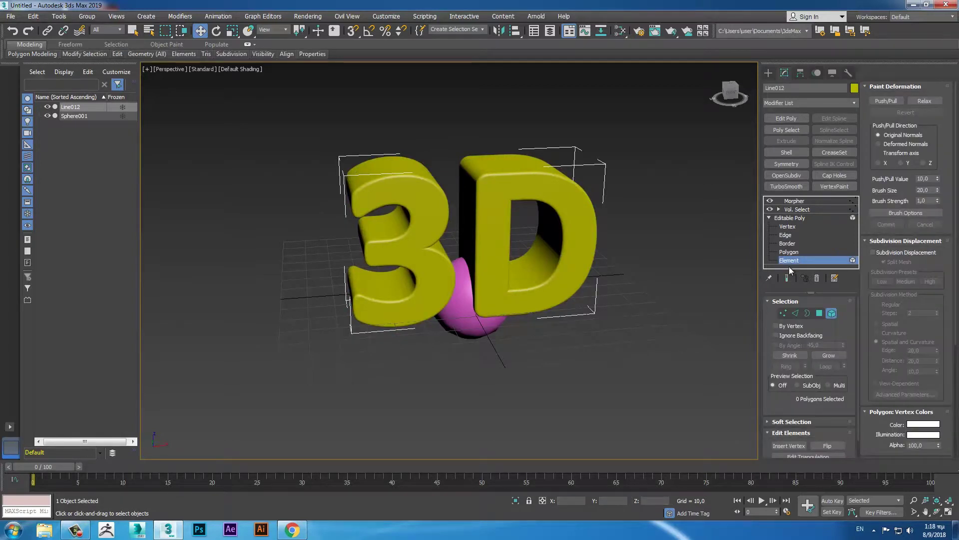
key(ctrl+a)
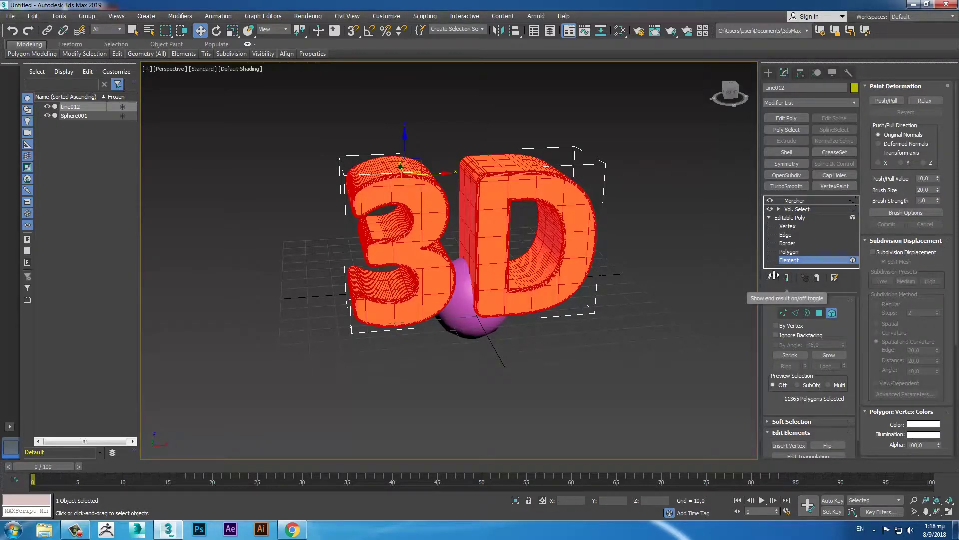
right_click(232, 31)
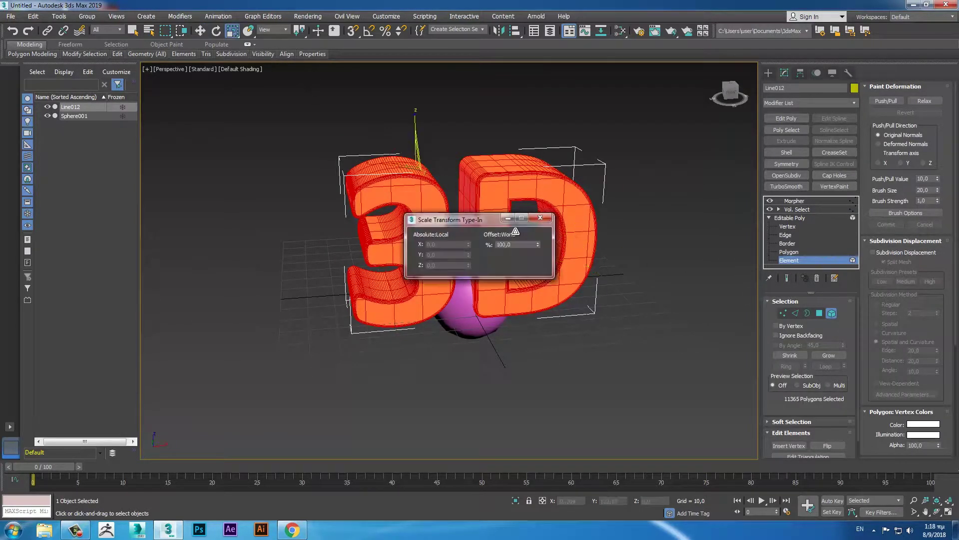
right_click(538, 245)
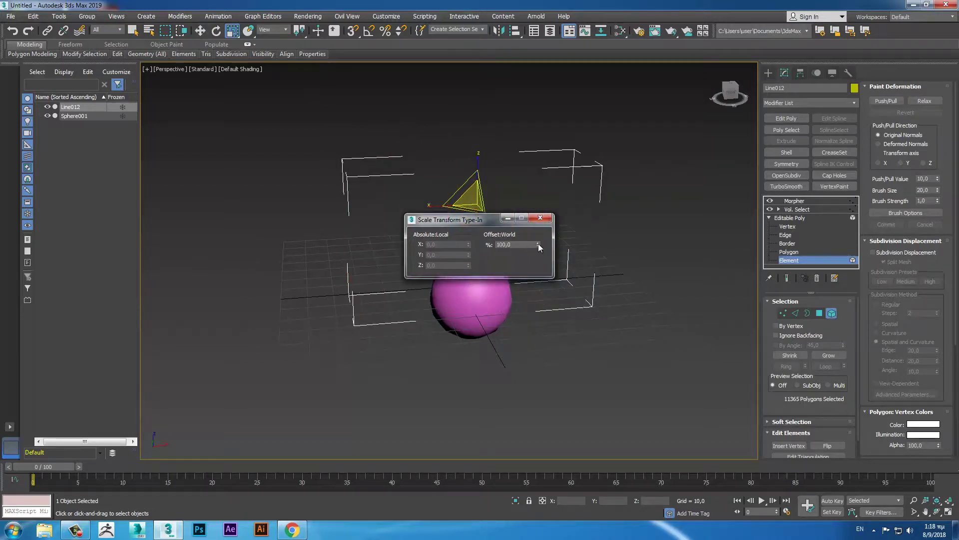
click(549, 217)
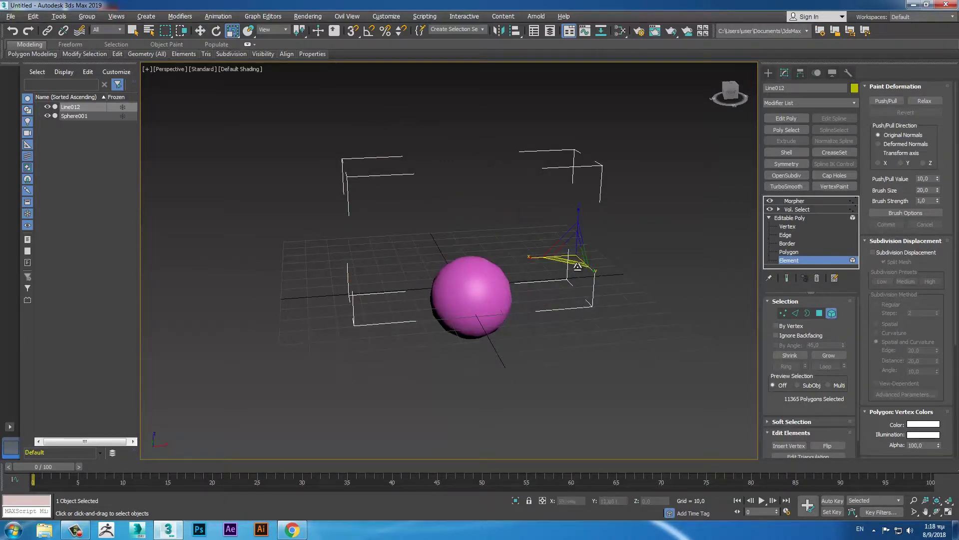
alt+middle_drag(578, 266, 686, 193)
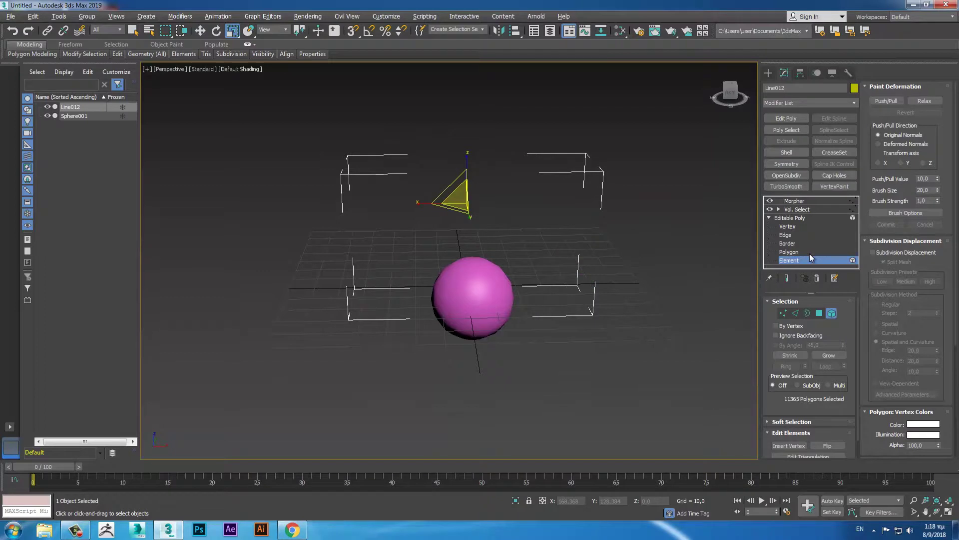
click(805, 201)
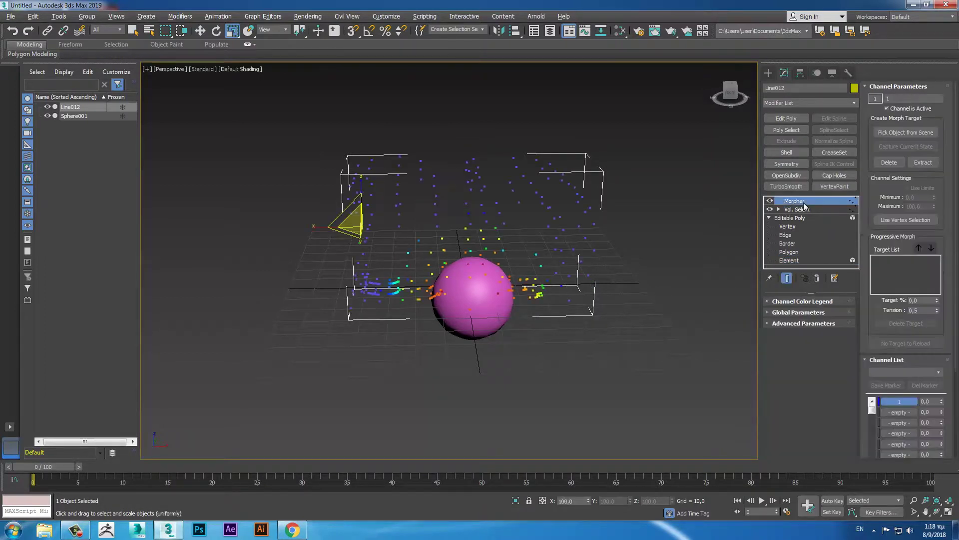
Capture the collapsed text as morph target '2' and raise channel 1 to 100
click(902, 413)
click(906, 146)
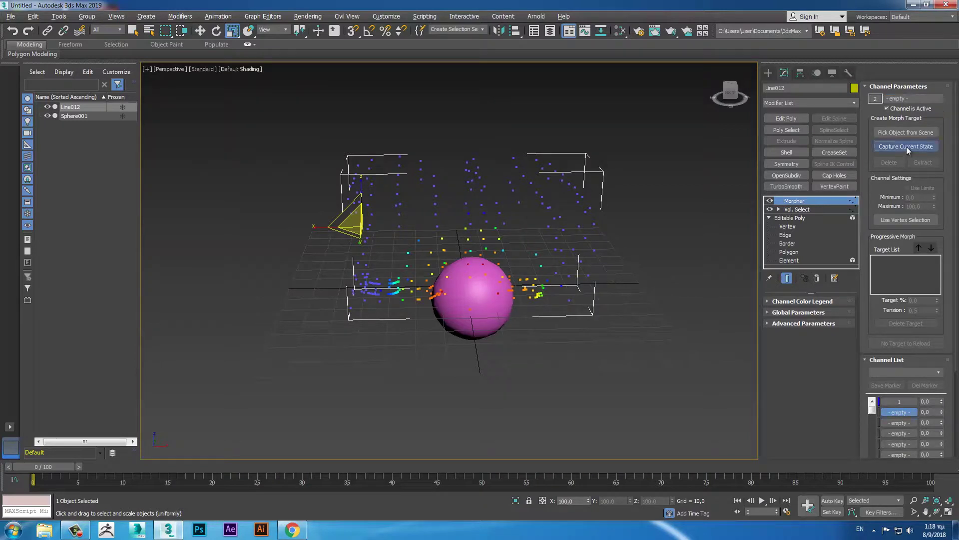
text(2)
click(464, 271)
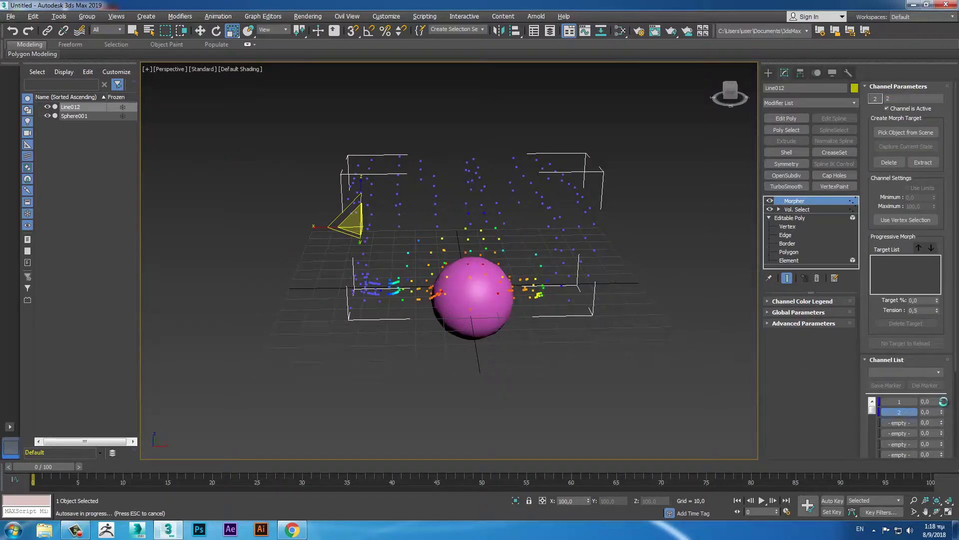
drag(942, 401, 934, 312)
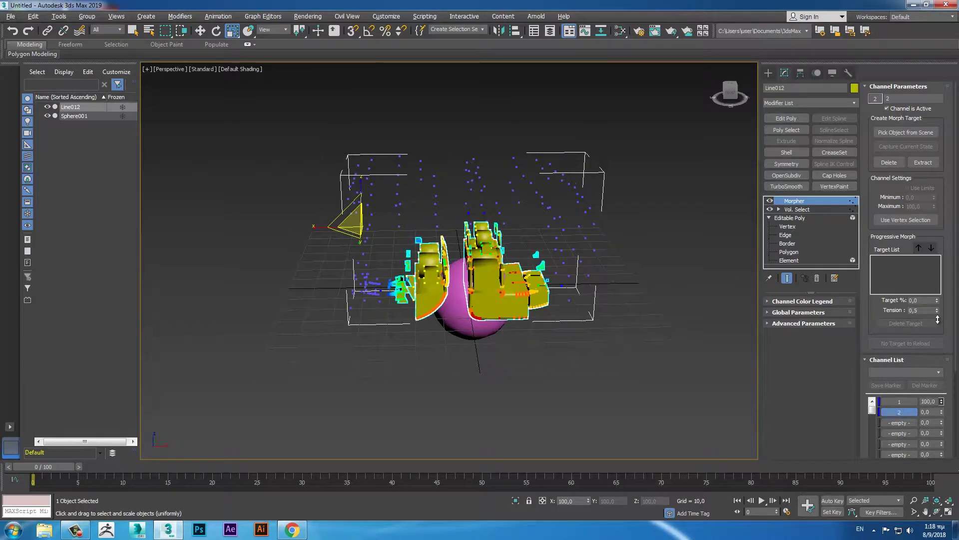
Turn on Invert in Vol. Select and select Sphere001
mouse_move(494, 363)
alt+middle_down()
mouse_move(559, 352)
mouse_move(746, 287)
alt+middle_up()
click(795, 209)
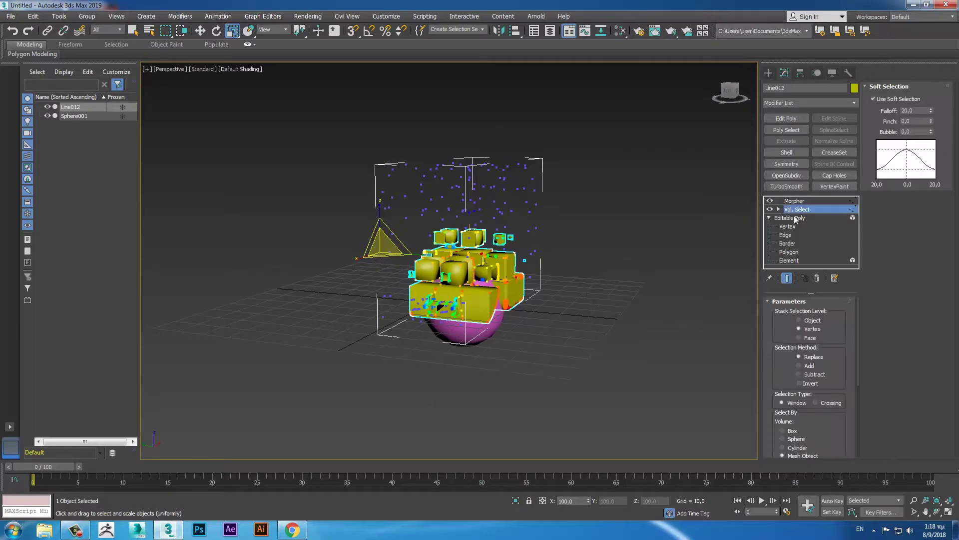
click(800, 383)
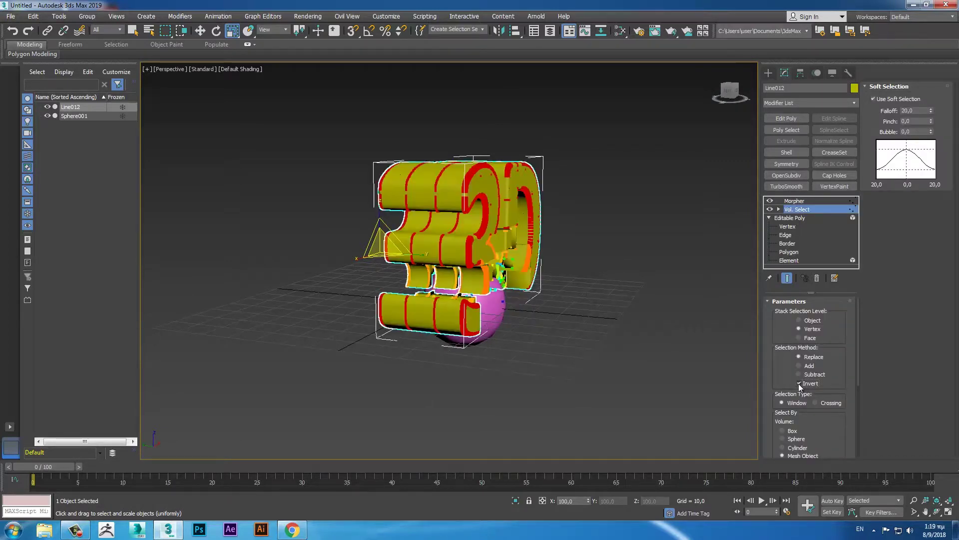
alt+middle_drag(679, 352, 604, 362)
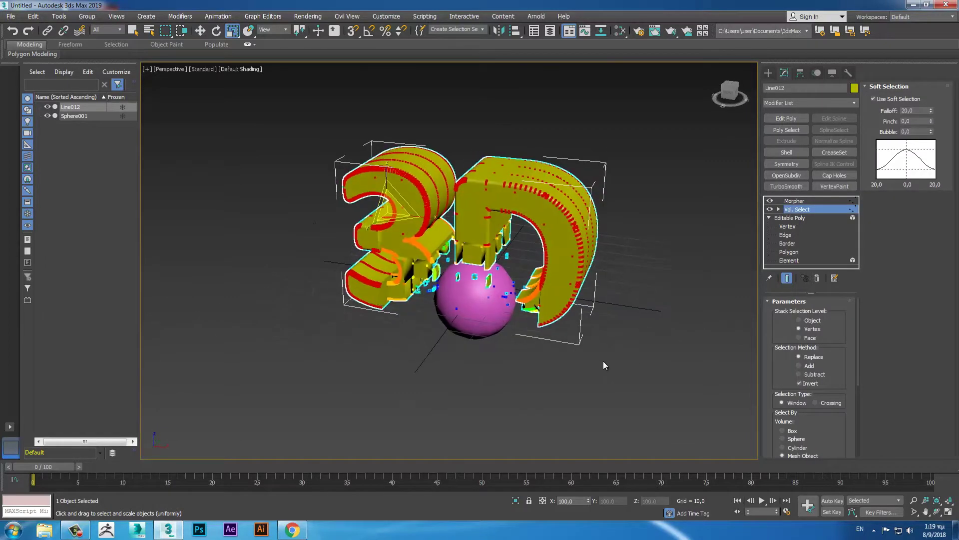
click(81, 117)
right_click(478, 306)
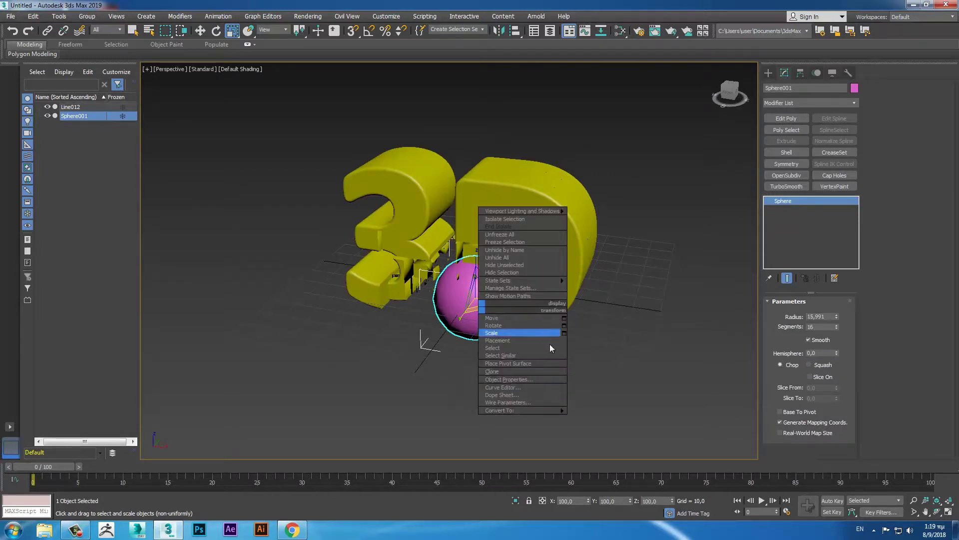
Set Sphere001 to Display as Box and move it up toward the D
click(537, 380)
click(392, 282)
click(523, 404)
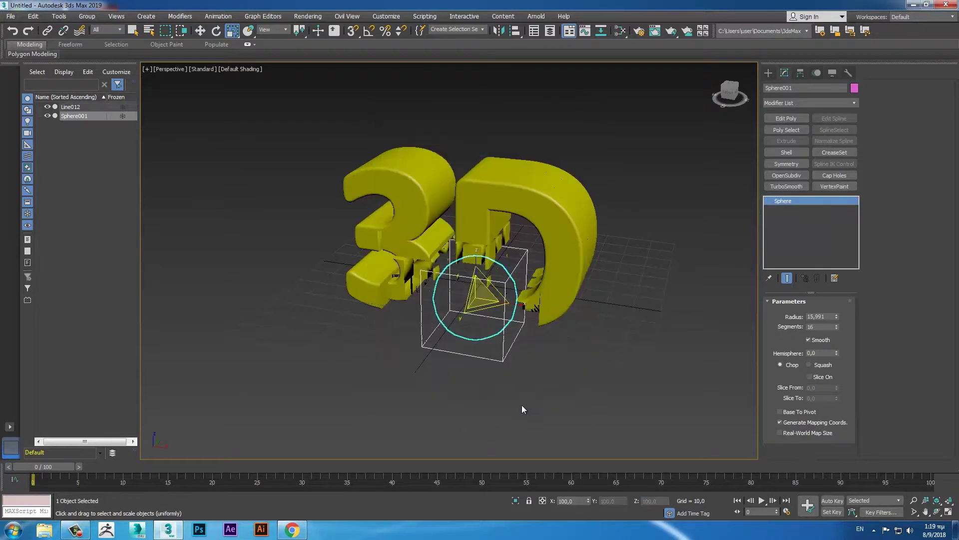
alt+middle_drag(480, 368, 518, 322)
key(w)
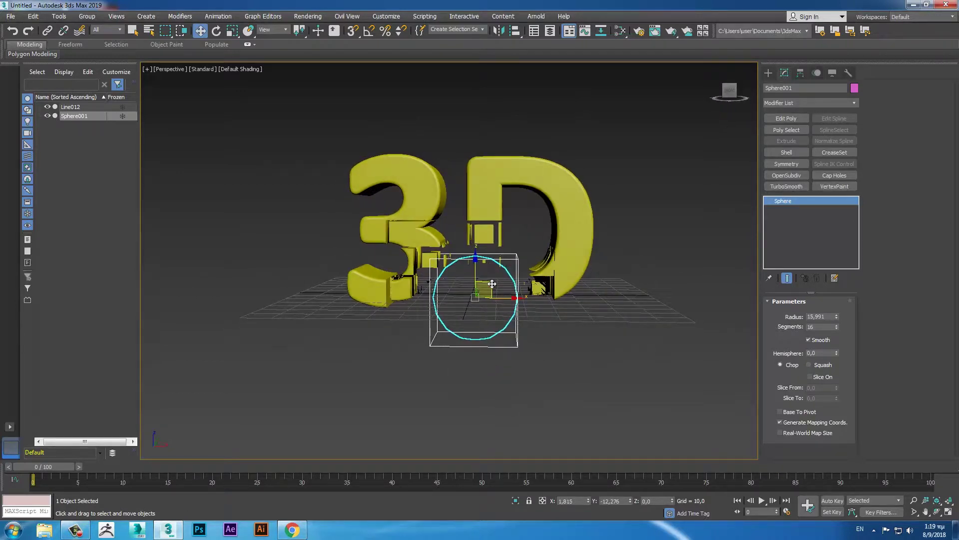
mouse_move(495, 285)
mouse_down()
mouse_move(531, 240)
mouse_move(392, 195)
mouse_move(496, 188)
mouse_move(451, 264)
mouse_move(548, 306)
mouse_move(569, 188)
mouse_up()
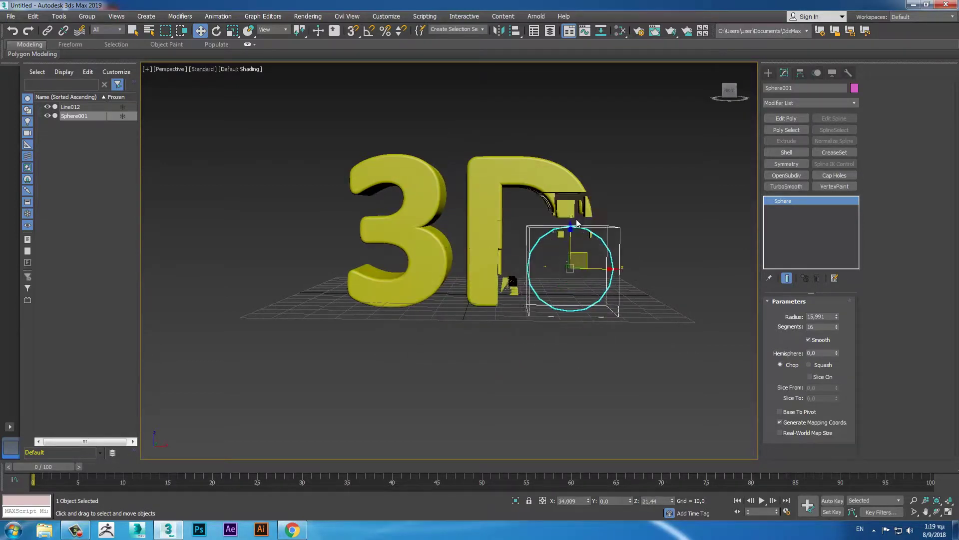
Create a Torus Knot from Extended Primitives and scale it down around the text
click(769, 73)
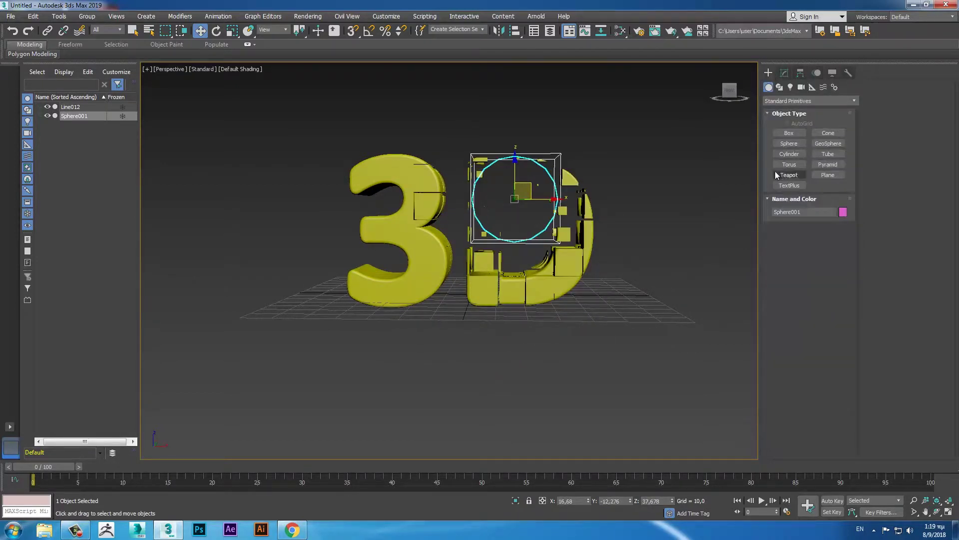
click(777, 100)
click(782, 120)
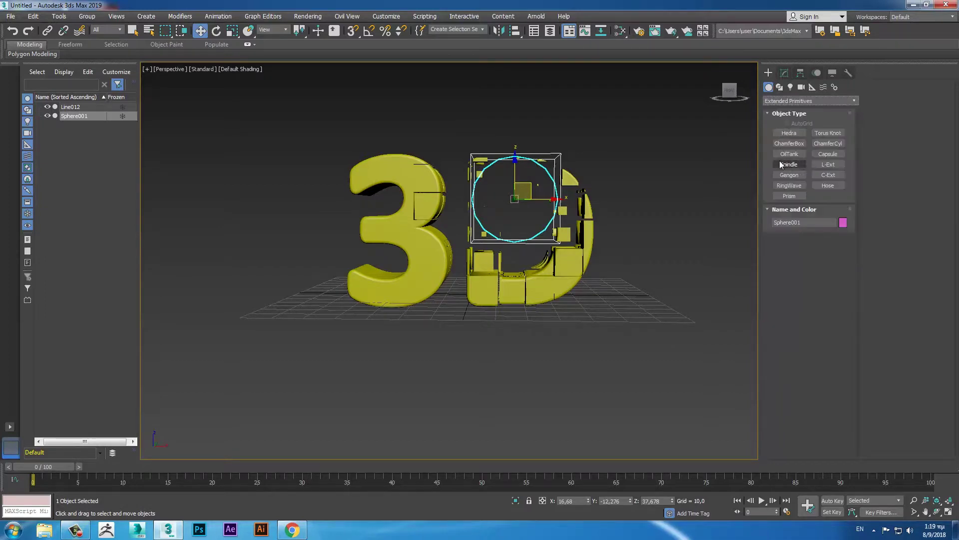
click(823, 133)
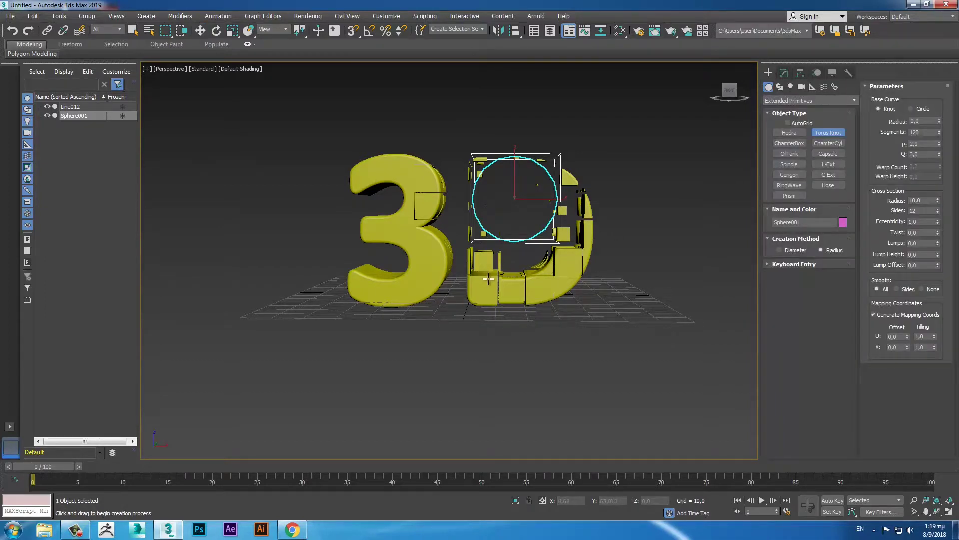
alt+middle_drag(489, 279, 468, 280)
drag(467, 280, 472, 238)
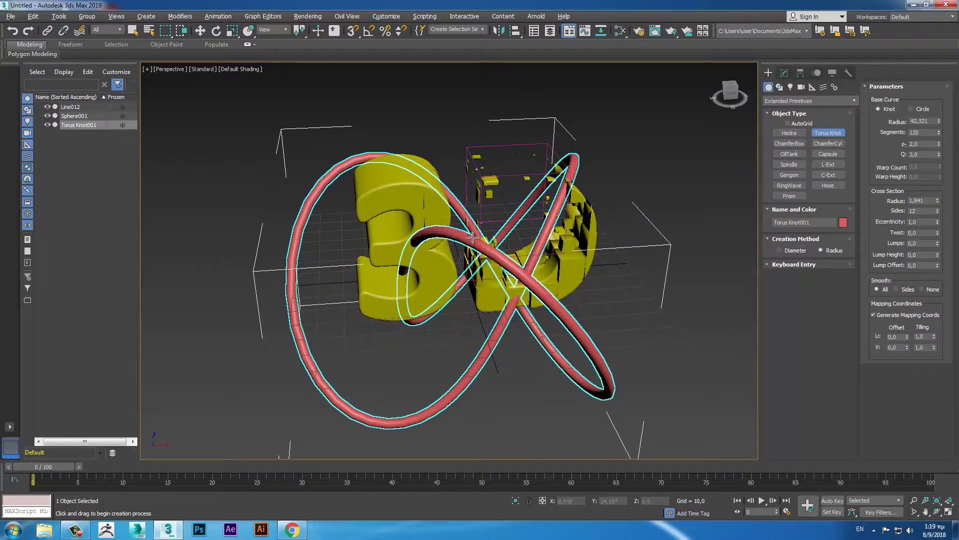
click(233, 32)
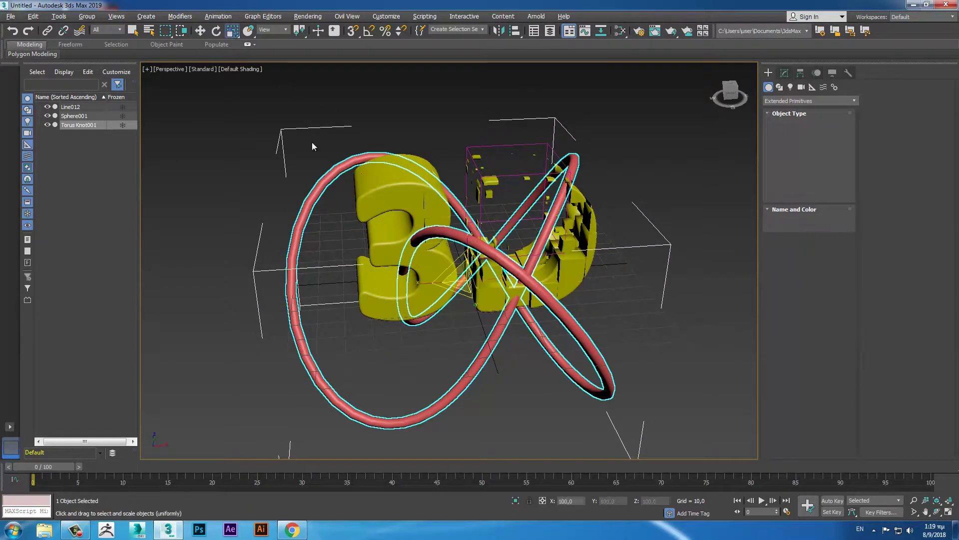
drag(463, 281, 452, 314)
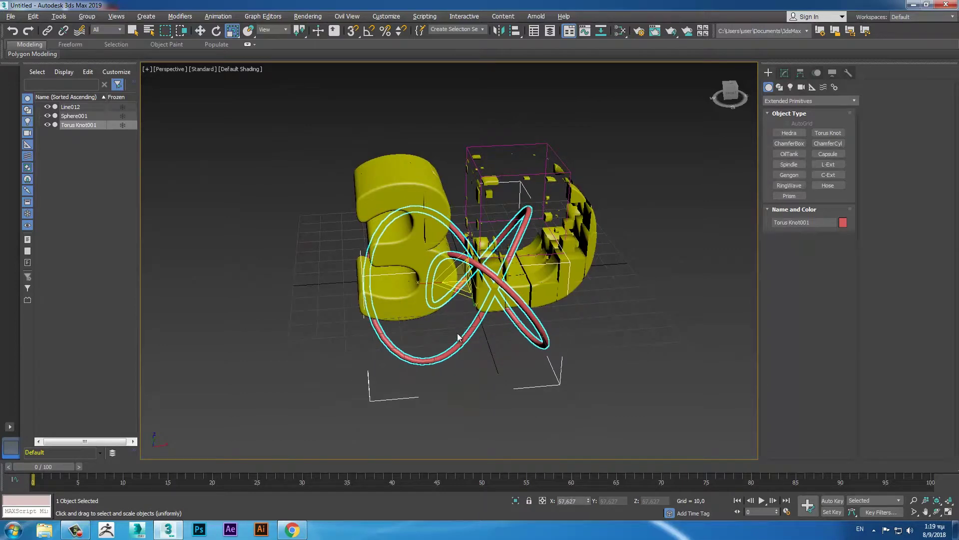
In the maximized Left view, move the torus knot up-right and scale it down
key(alt+w)
right_click(292, 382)
key(alt+w)
key(w)
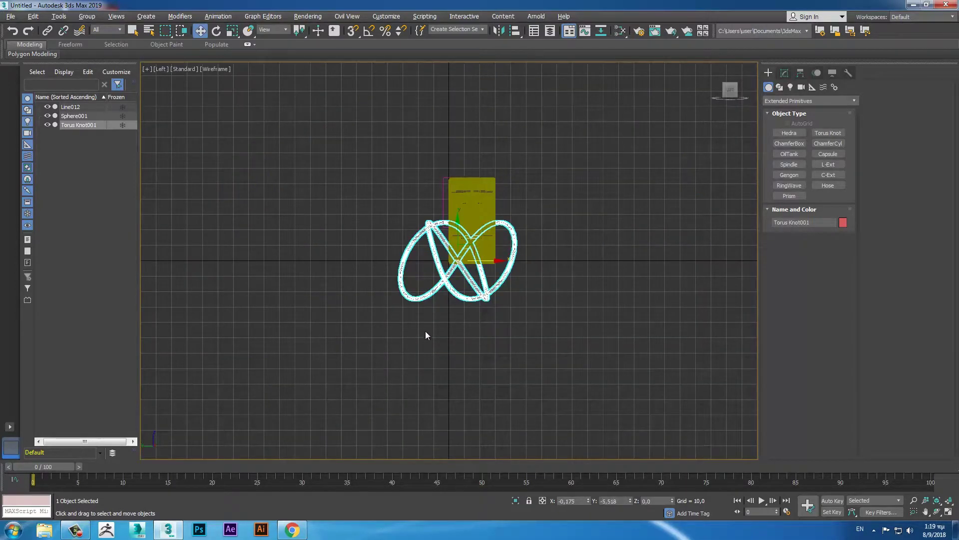
drag(464, 252, 488, 212)
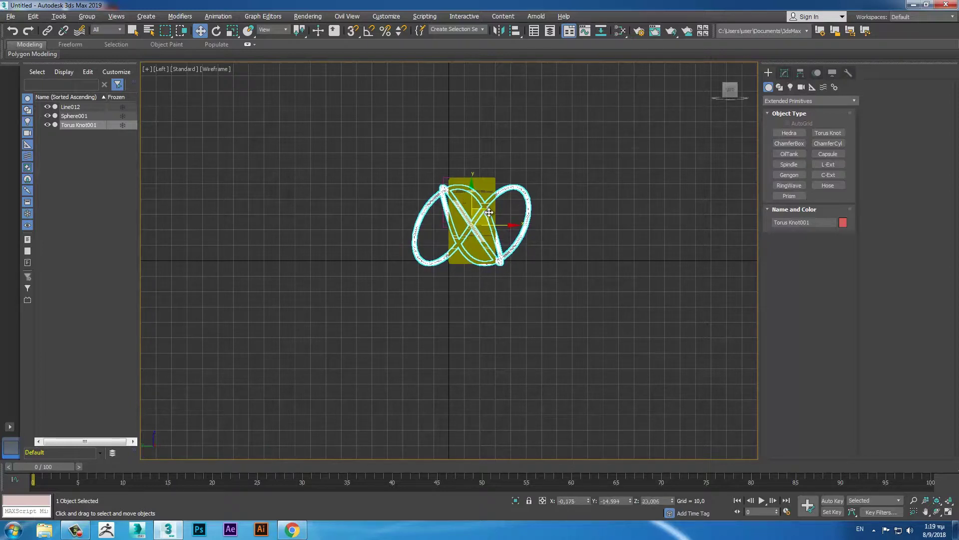
right_click(487, 210)
click(506, 236)
drag(506, 236, 505, 251)
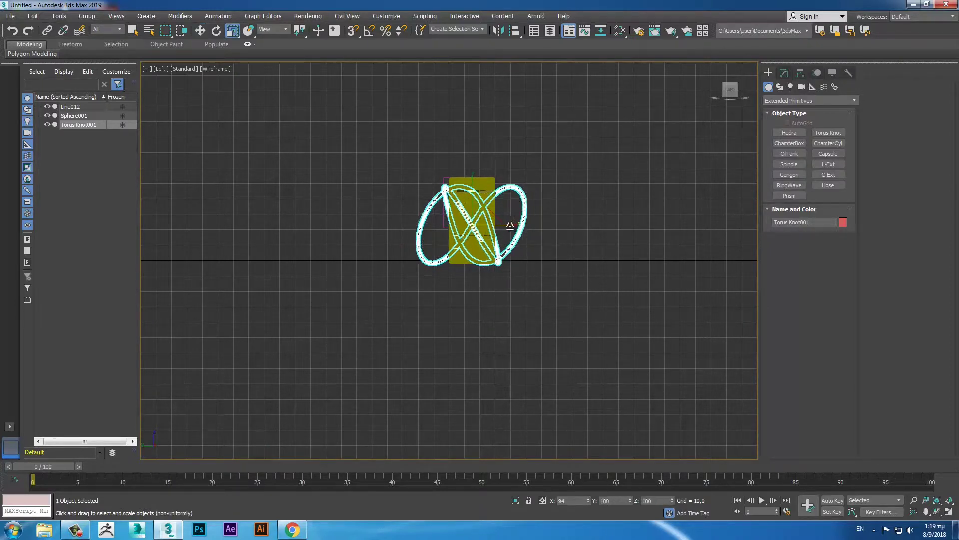
Shift the knot right in the Front view, then maximize Perspective with Edged Faces on
key(alt+w)
middle_click(577, 197)
key(alt+w)
key(w)
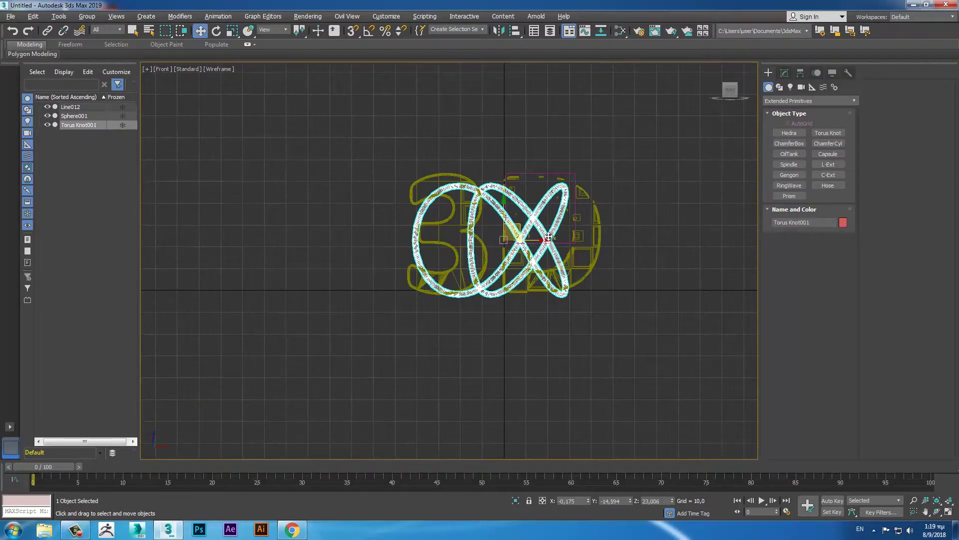
drag(544, 239, 558, 240)
key(alt+w)
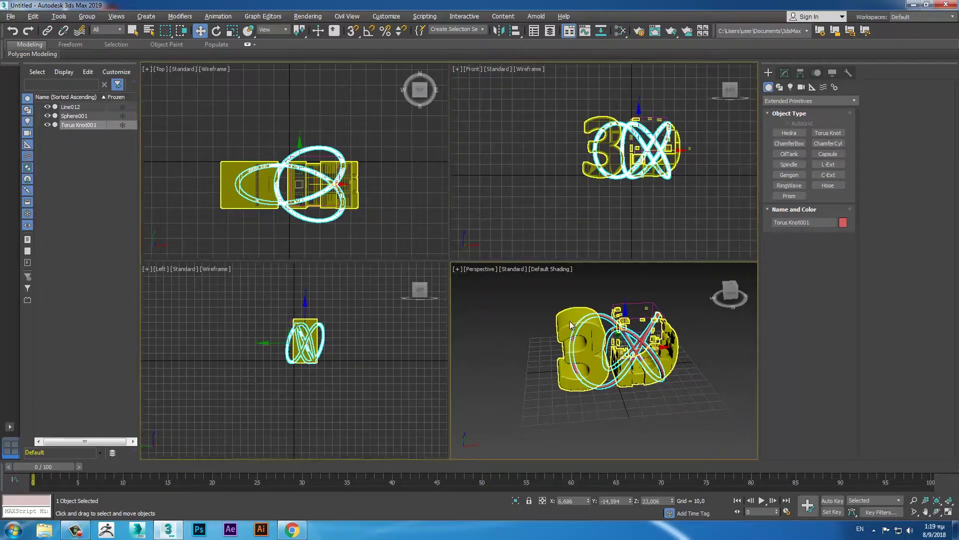
key(alt+w)
mouse_move(571, 325)
alt+middle_down()
mouse_move(542, 286)
mouse_move(565, 258)
alt+middle_up()
scroll(565, 258, up, 3)
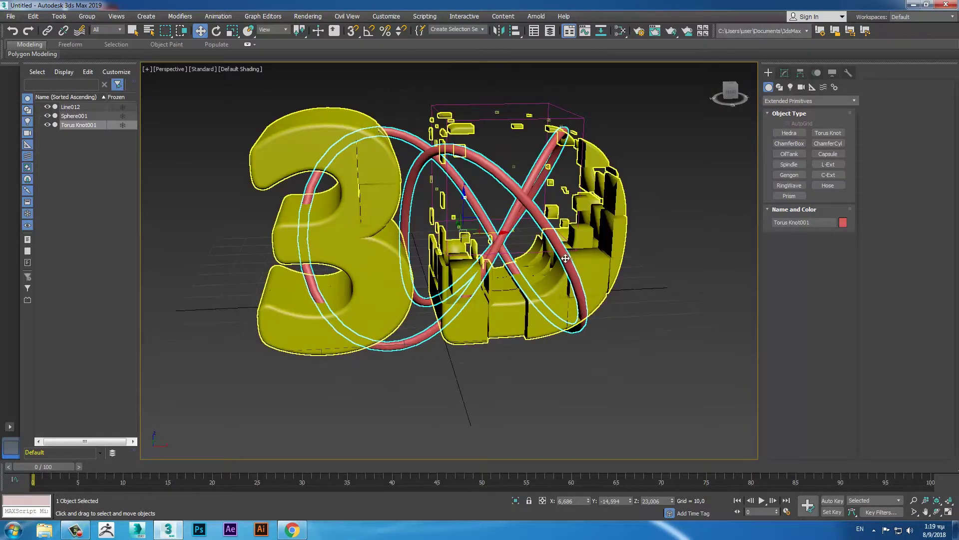
key(F4)
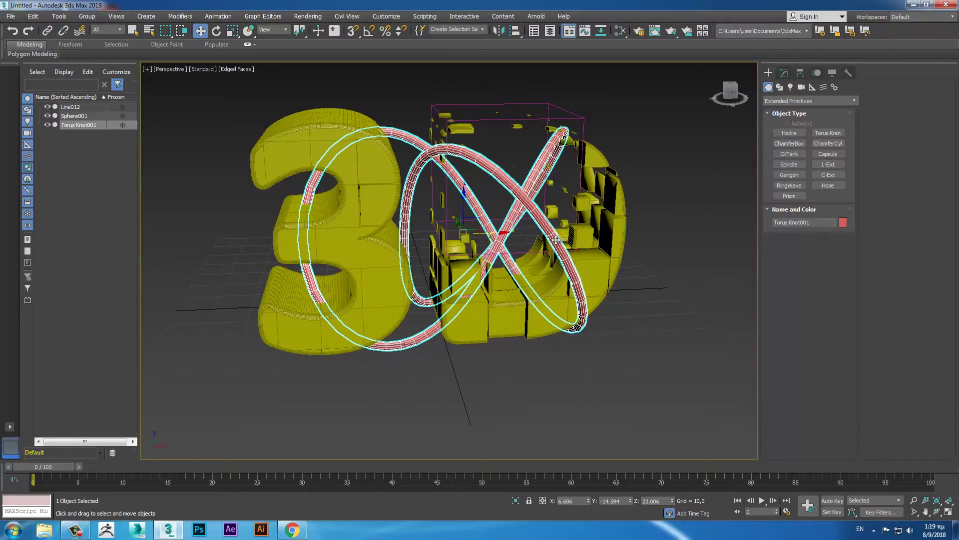
right_click(558, 243)
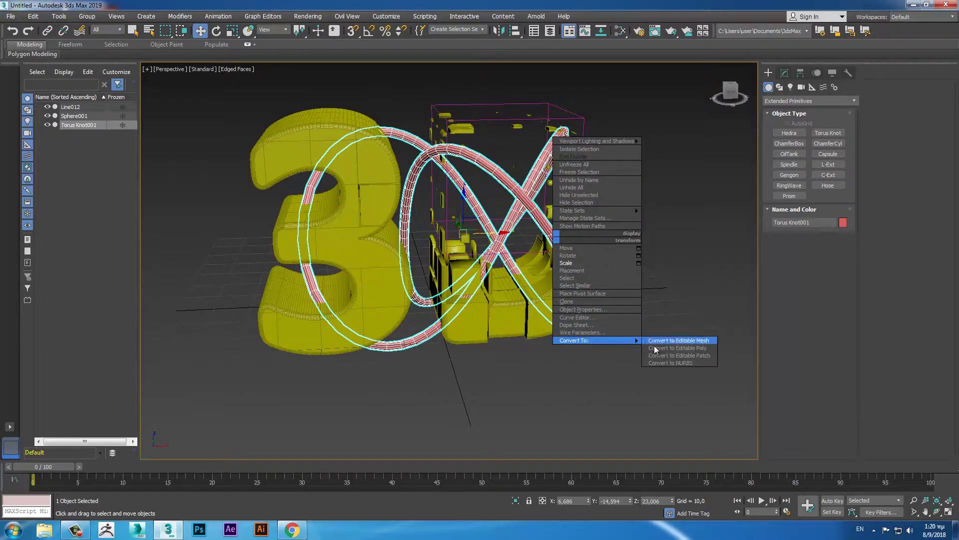
Convert the torus knot to Editable Poly and create Shape001 from one edge loop
click(659, 341)
key(2)
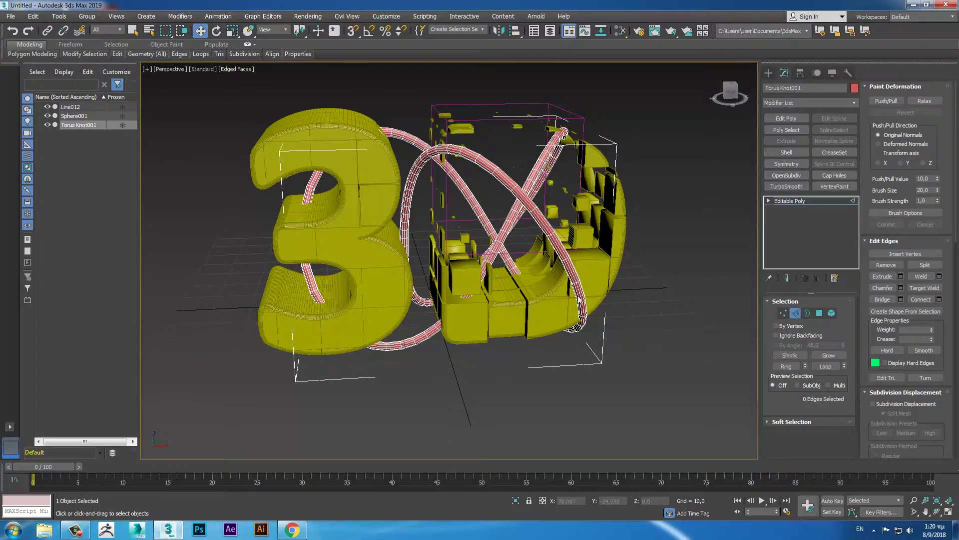
scroll(601, 224, up, 2)
scroll(601, 224, up, 3)
click(586, 226)
click(827, 366)
right_click(606, 269)
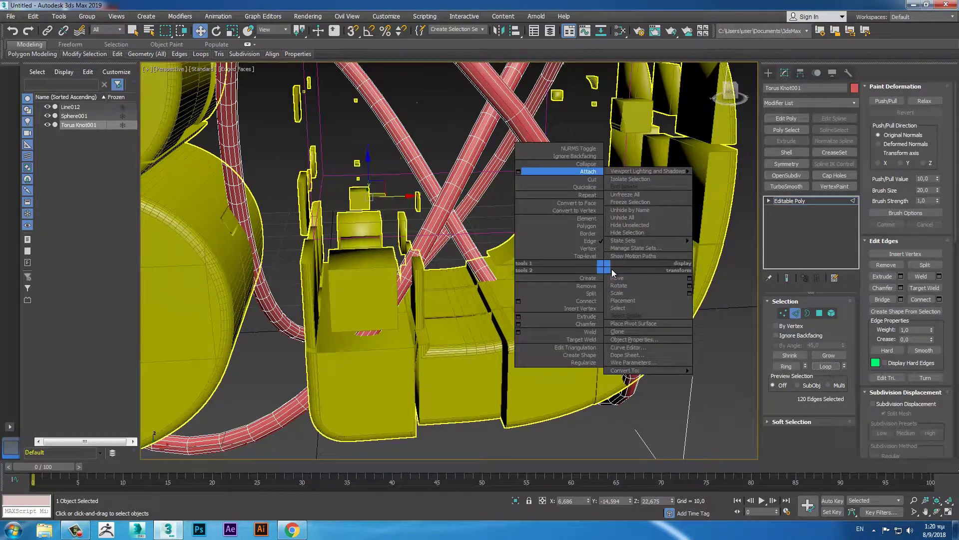
click(584, 355)
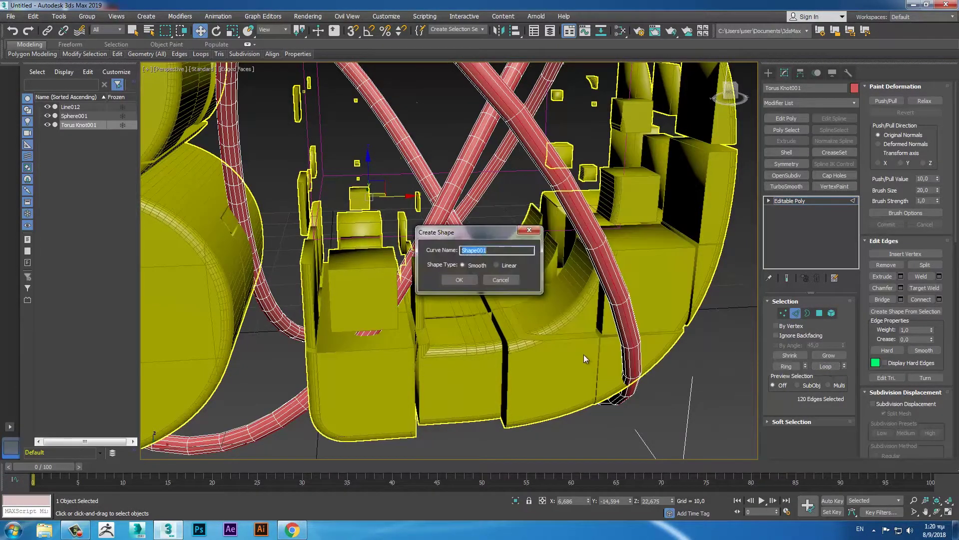
click(460, 281)
Delete the torus knot, leaving Shape001, and select Sphere001
click(670, 308)
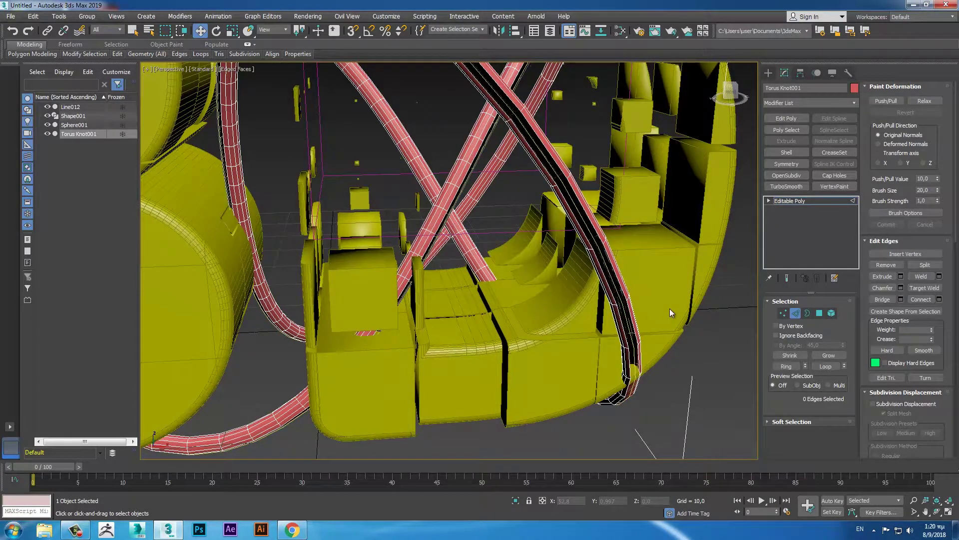
key(ctrl+z)
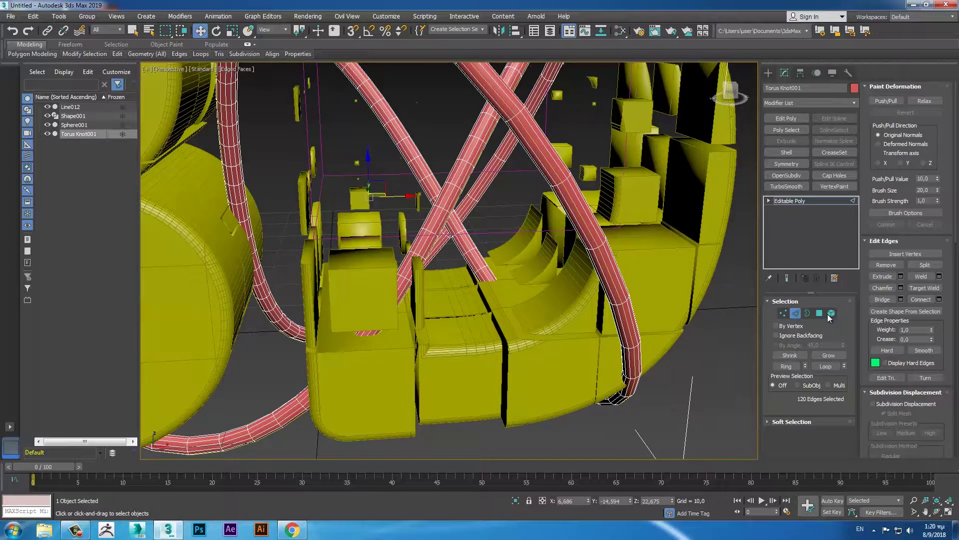
click(802, 316)
key(Delete)
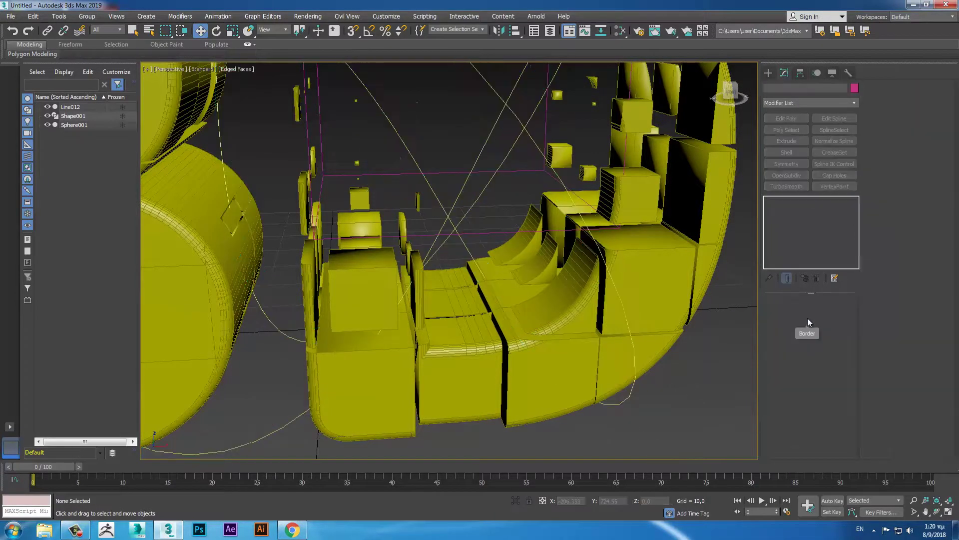
scroll(491, 160, down, 5)
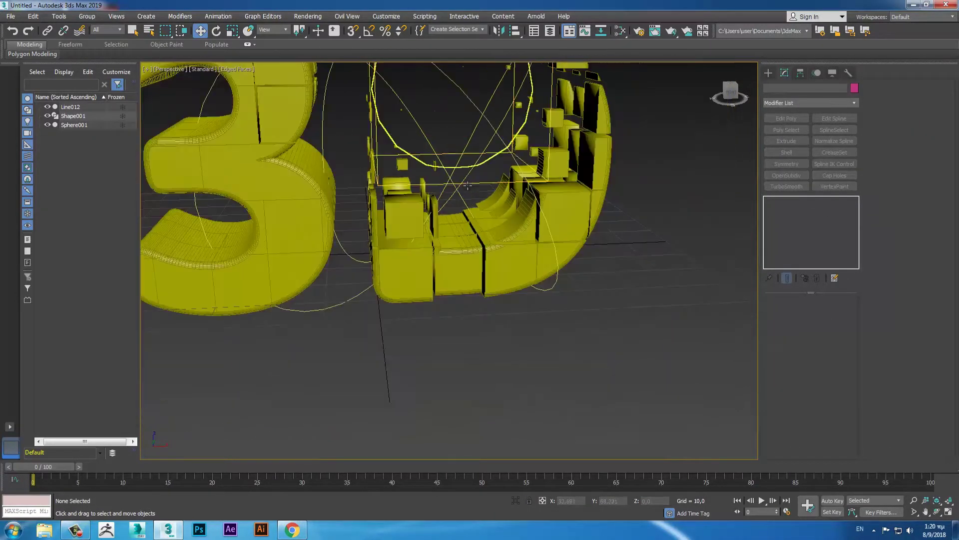
scroll(499, 148, down, 2)
click(498, 151)
mouse_move(505, 222)
alt+middle_down()
mouse_move(512, 190)
mouse_move(492, 241)
mouse_move(470, 239)
alt+middle_up()
scroll(502, 210, down, 4)
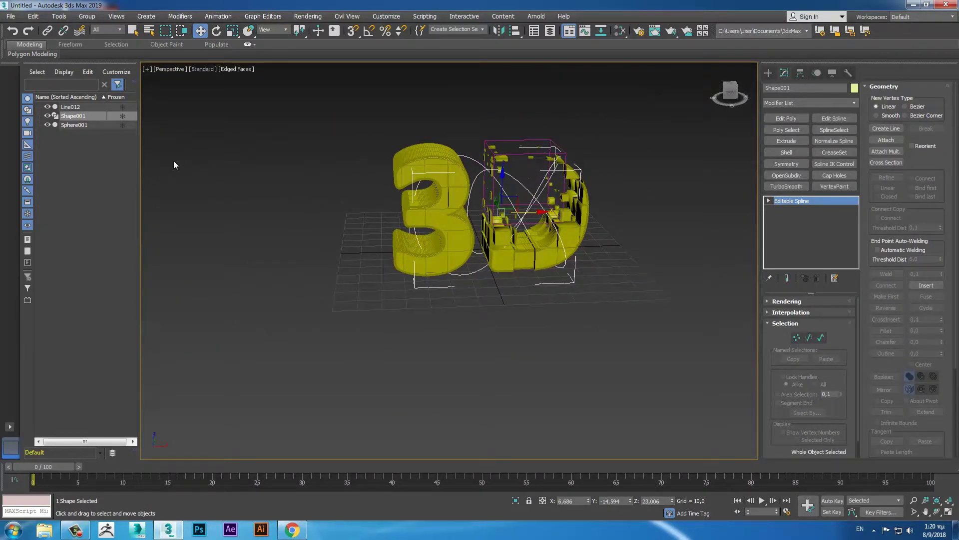
click(89, 126)
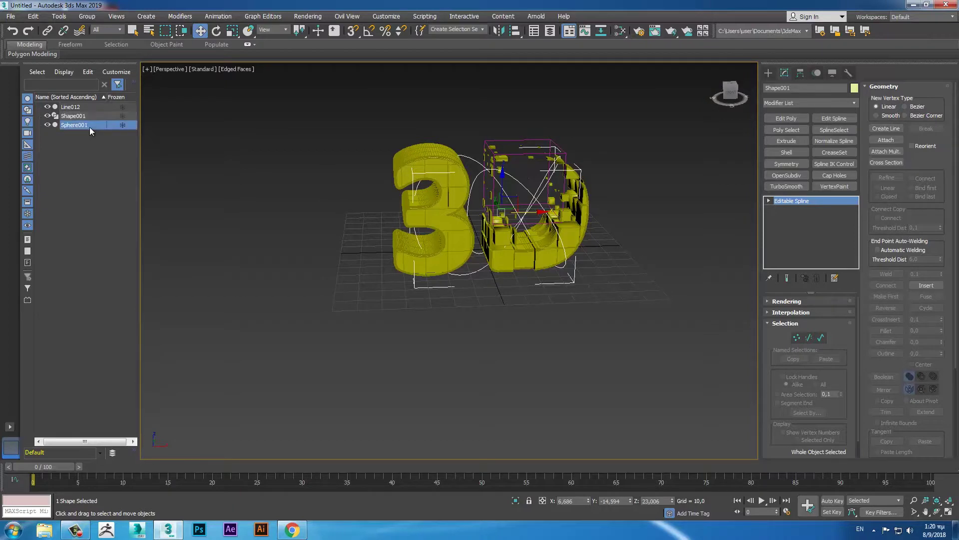
Add a Path Constraint to Sphere001 with Shape001 as its path
click(218, 16)
mouse_move(226, 73)
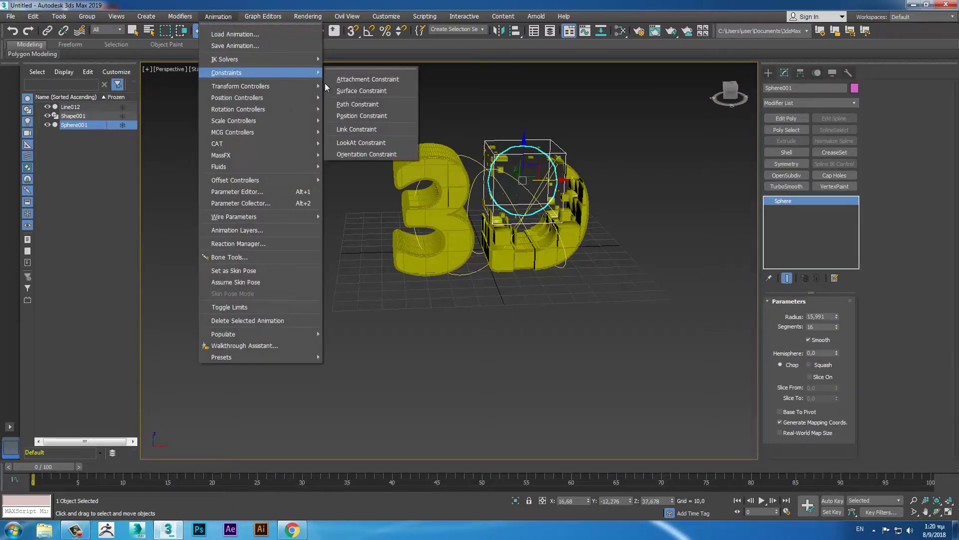
click(361, 105)
click(472, 159)
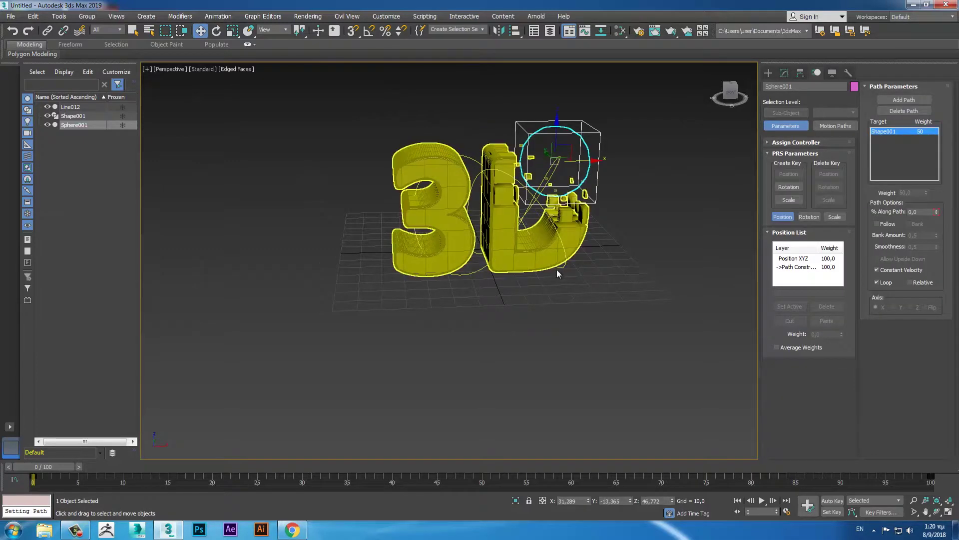
mouse_move(608, 274)
alt+middle_down()
mouse_move(484, 271)
mouse_move(625, 284)
mouse_move(556, 274)
alt+middle_up()
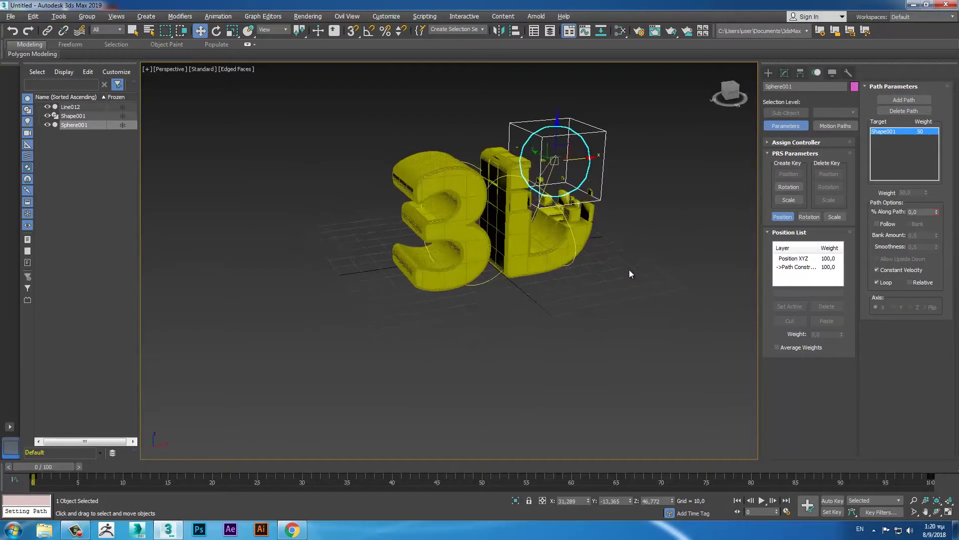
Preview the sphere's motion along the path, then extend the animation to 300 frames
click(761, 501)
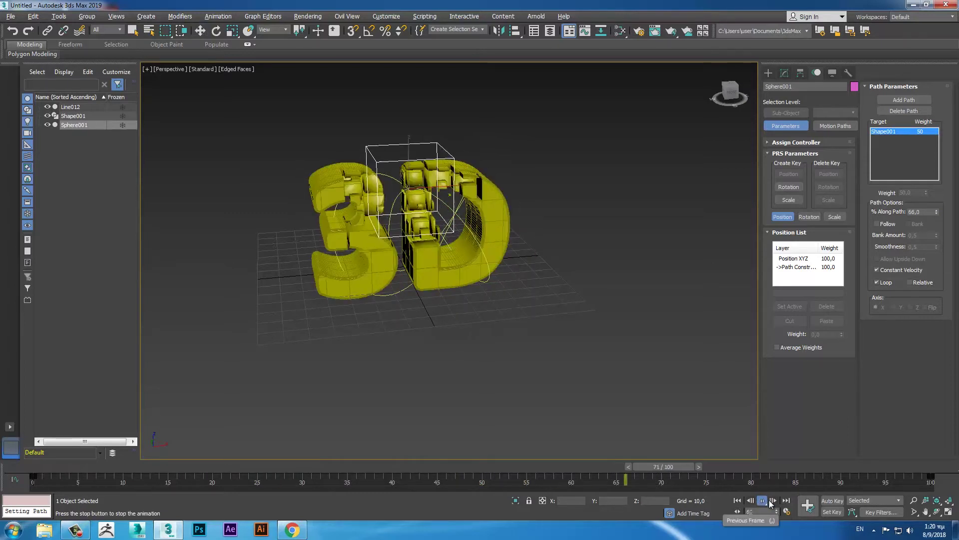
click(761, 501)
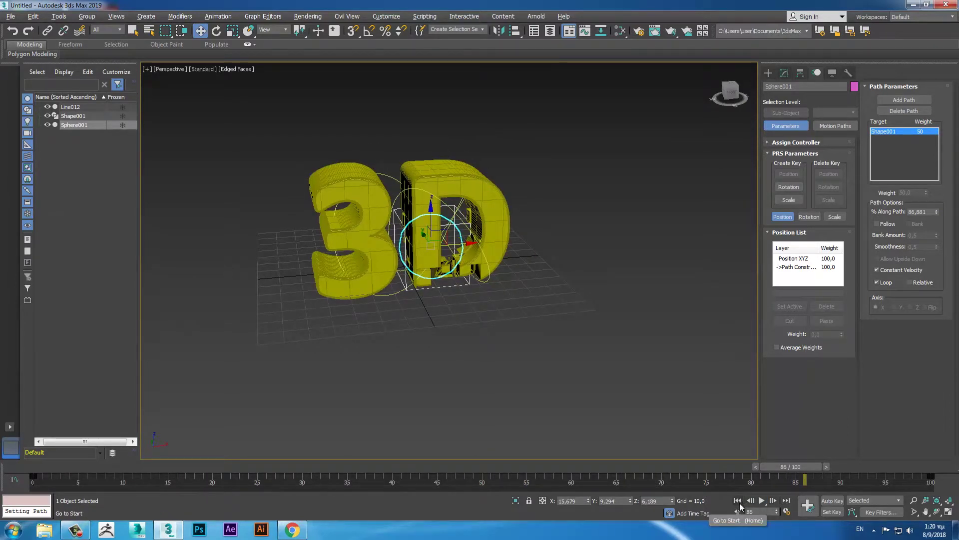
ctrl+alt+right_drag(761, 481, 370, 481)
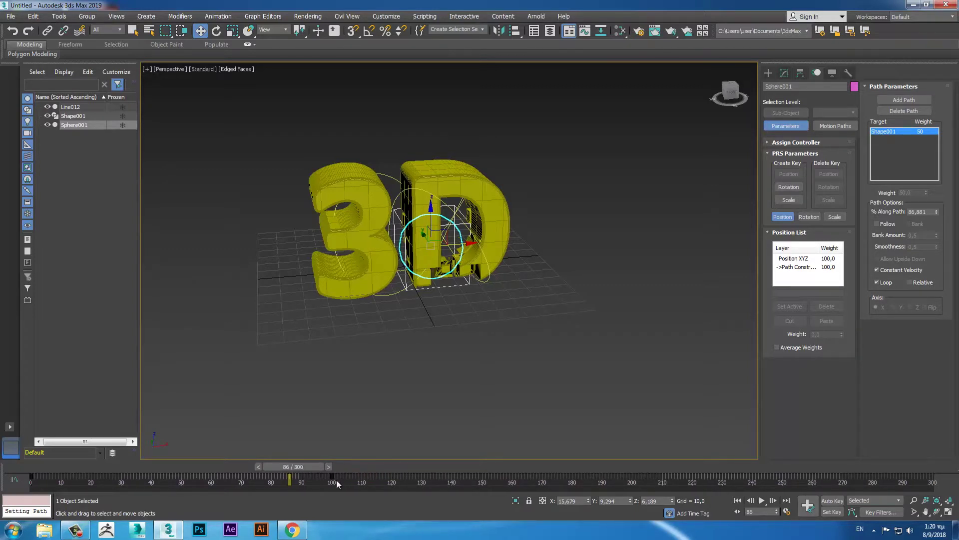
Move the path end key from frame 100 to 300 and set the sphere to radius 11.833, 10 segments
drag(331, 478, 933, 492)
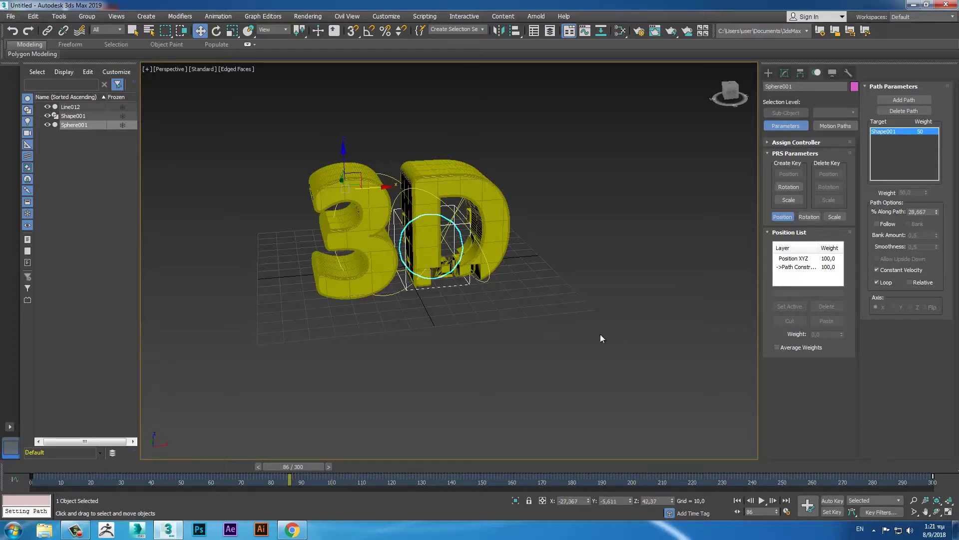
alt+middle_drag(471, 302, 650, 284)
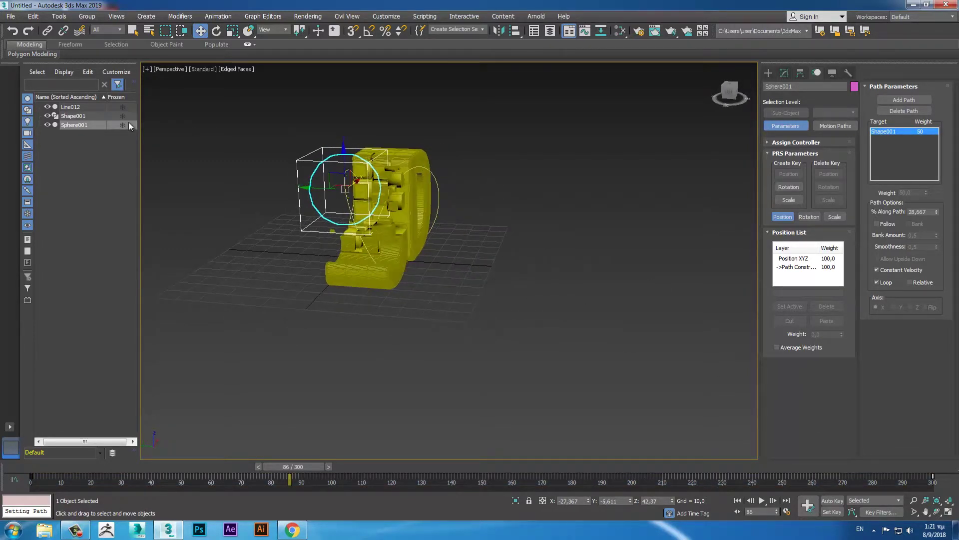
click(785, 73)
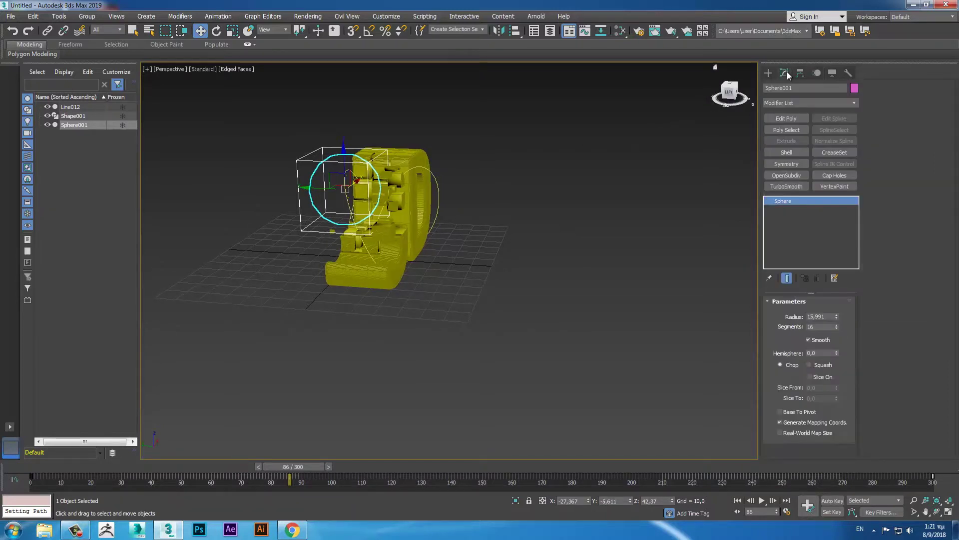
drag(838, 322, 838, 332)
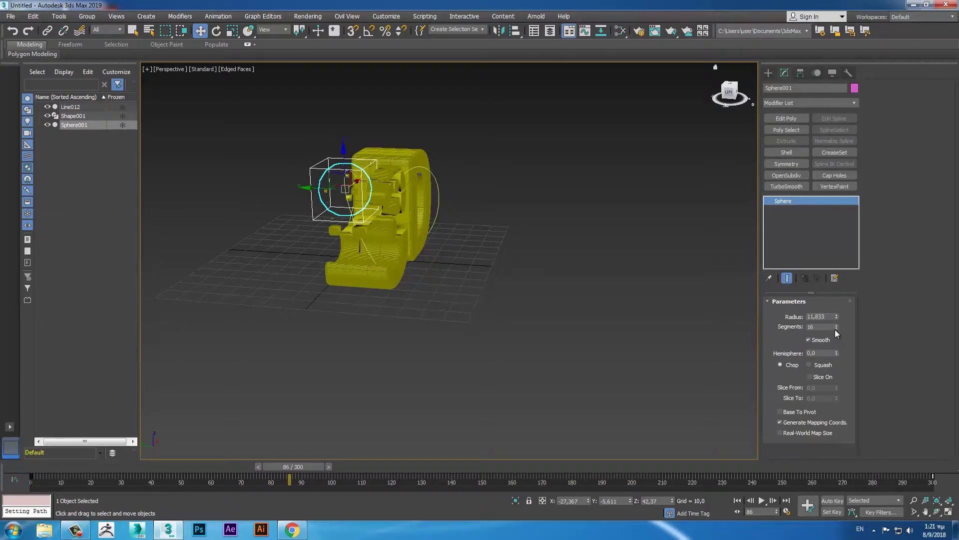
drag(835, 328, 836, 335)
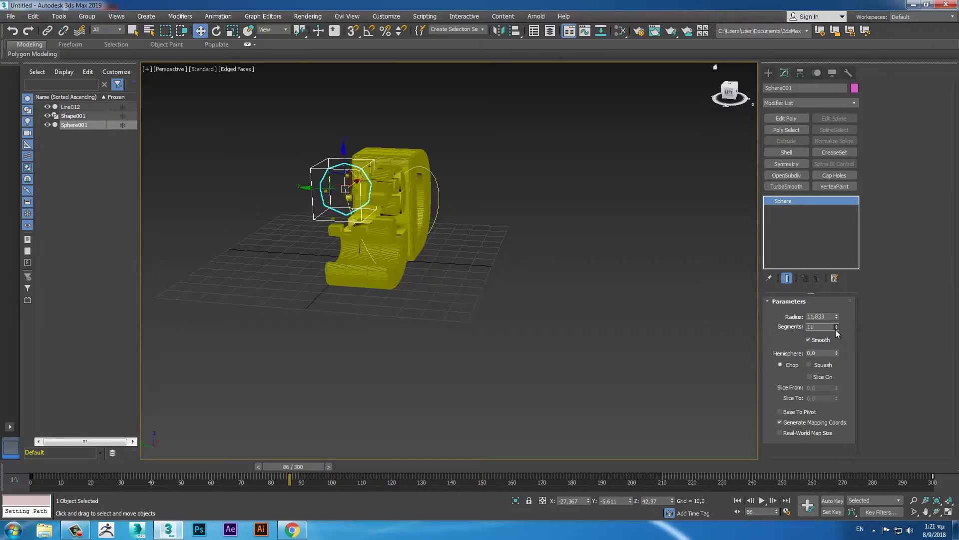
Turn off edged faces, deselect the sphere, and play the 300-frame animation
mouse_move(534, 251)
alt+middle_down()
mouse_move(476, 256)
mouse_move(488, 253)
alt+middle_up()
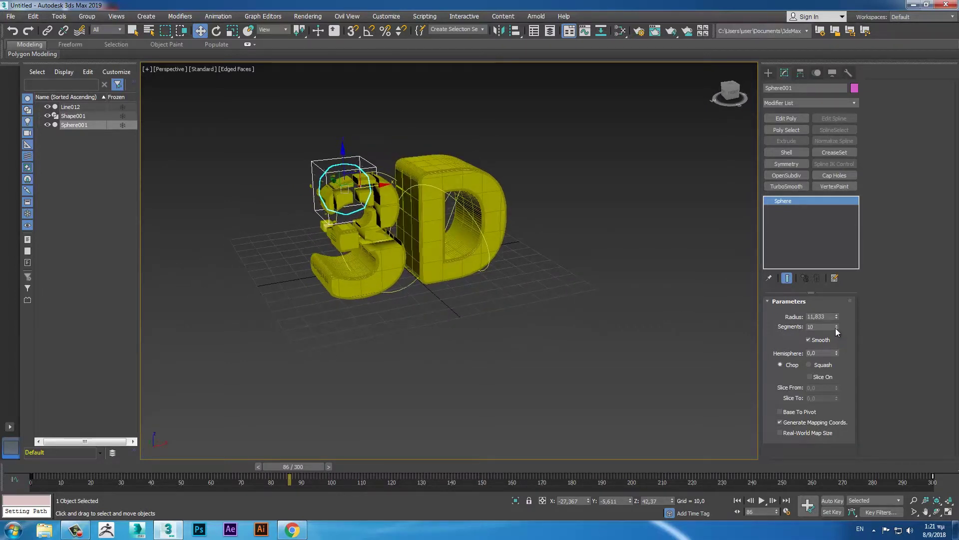
mouse_move(561, 286)
alt+middle_down()
mouse_move(564, 302)
mouse_move(542, 313)
mouse_move(610, 253)
alt+middle_up()
key(F4)
click(607, 262)
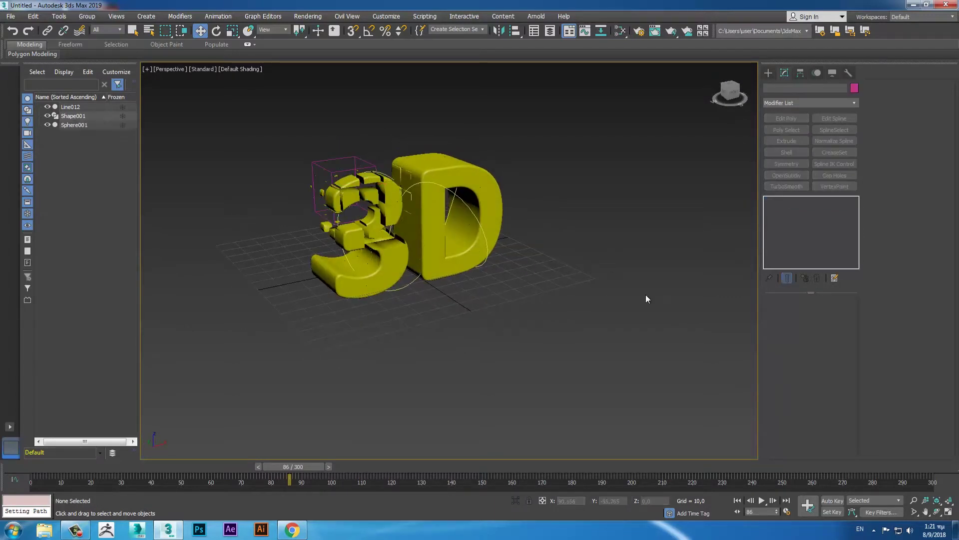
click(765, 500)
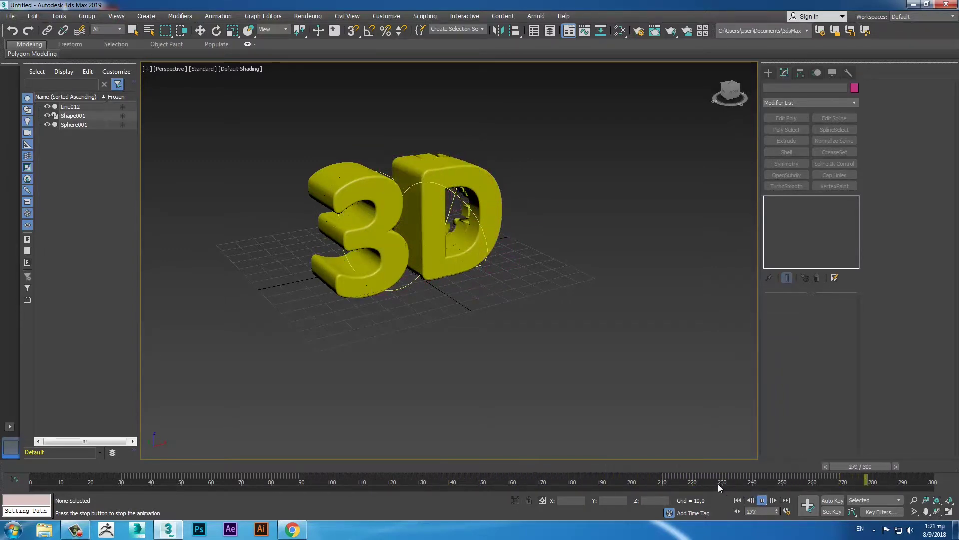
Stop playback and clone the sliced text Line012 as an instance
click(762, 500)
key(w)
click(434, 169)
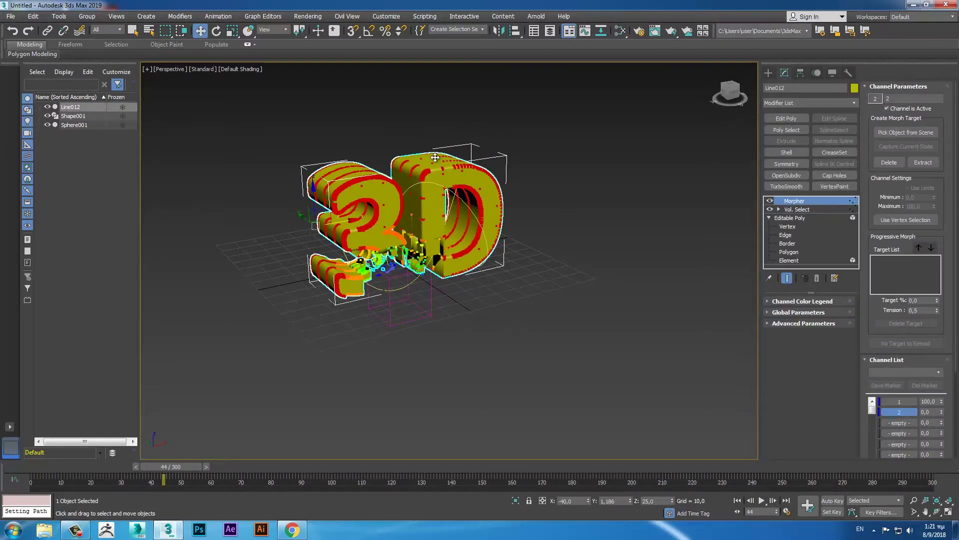
right_click(435, 175)
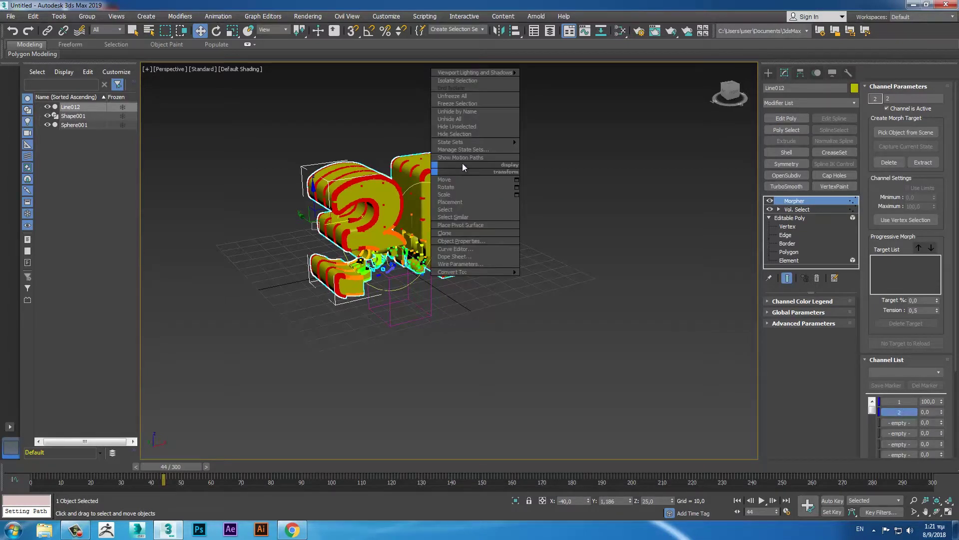
click(472, 231)
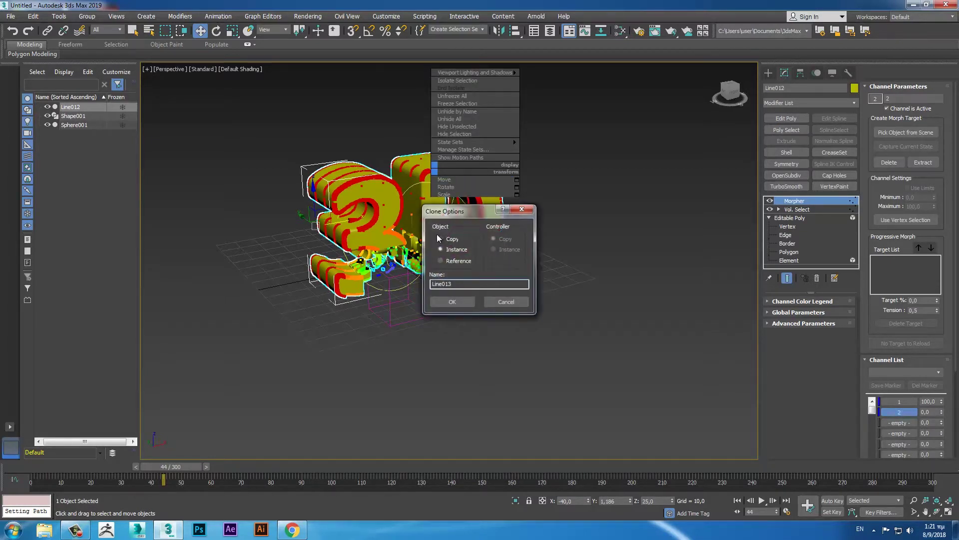
click(452, 301)
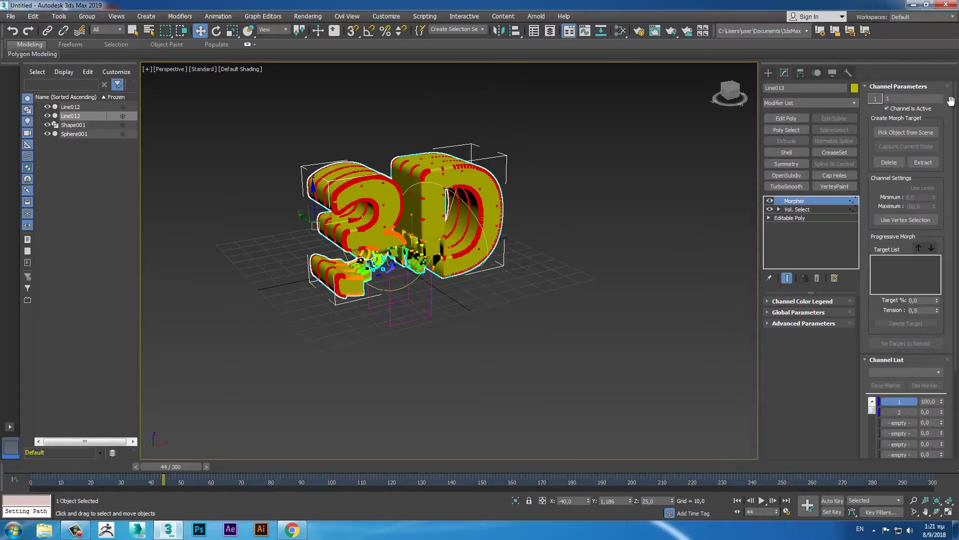
Rename the instance copy to '2' and the original text to '1'
right_click(75, 111)
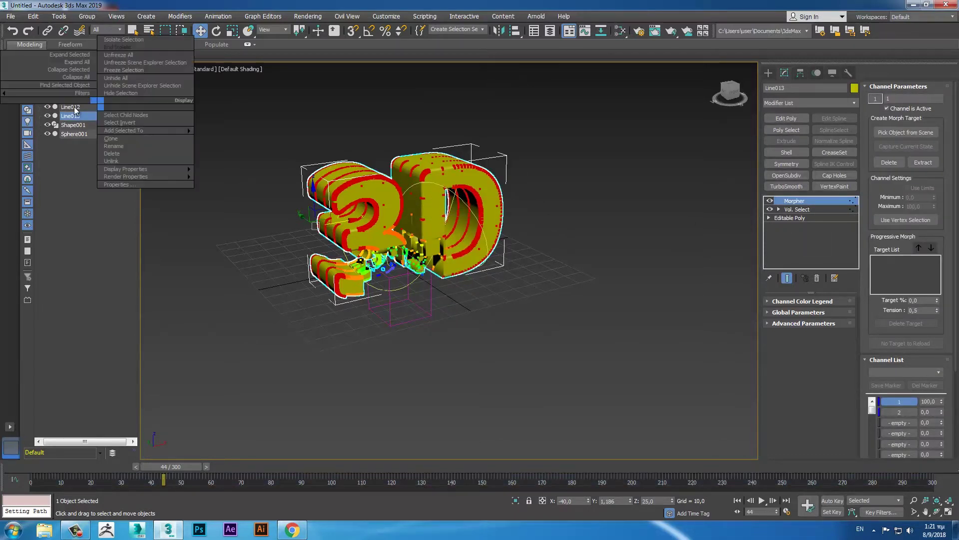
click(118, 146)
text(2)
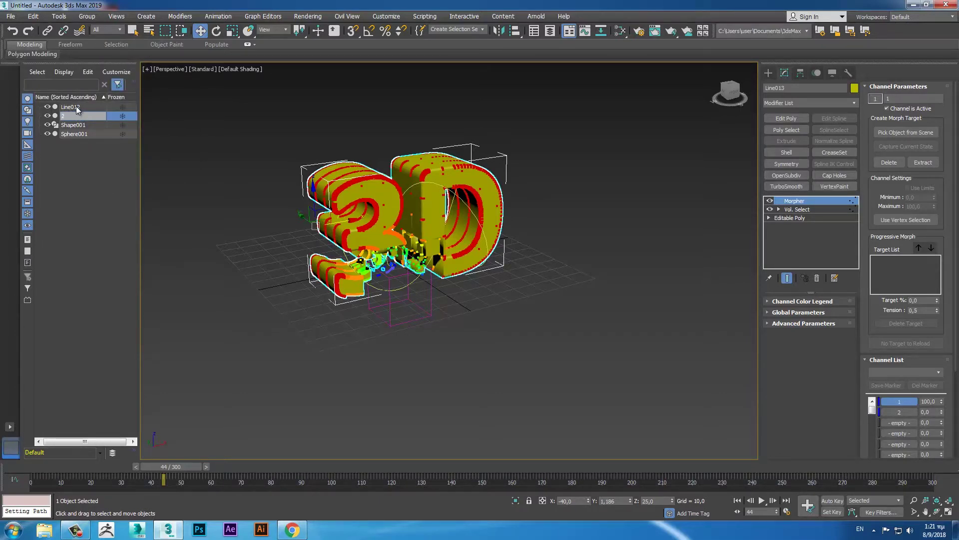
click(74, 108)
right_click(98, 106)
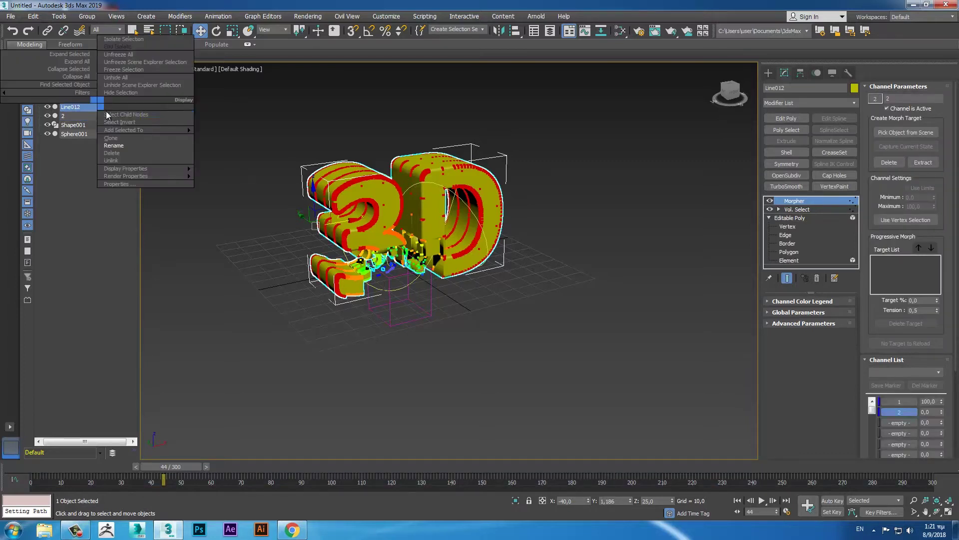
click(116, 146)
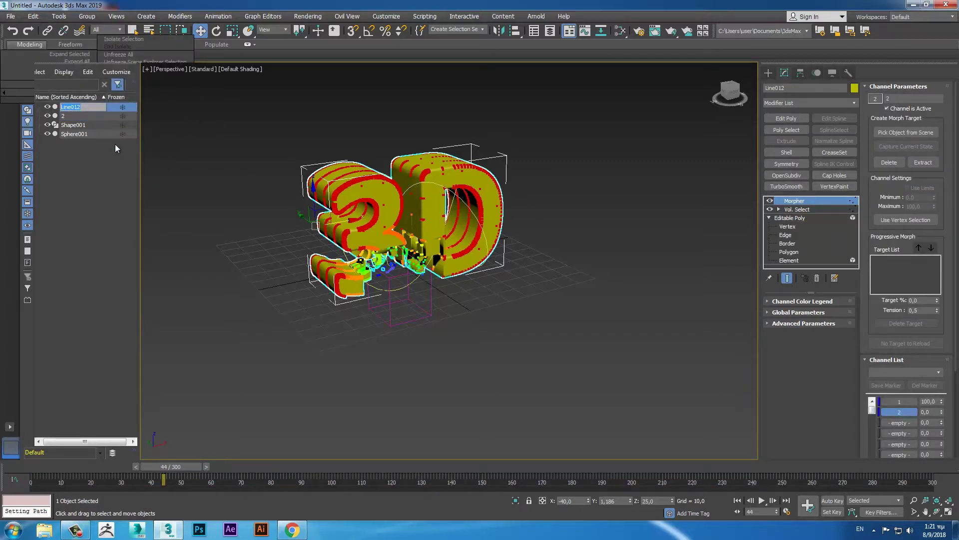
click(89, 106)
text(1)
key(Return)
Uncheck Invert in object 2's Vol. Select modifier and open the Slate Material Editor
click(84, 119)
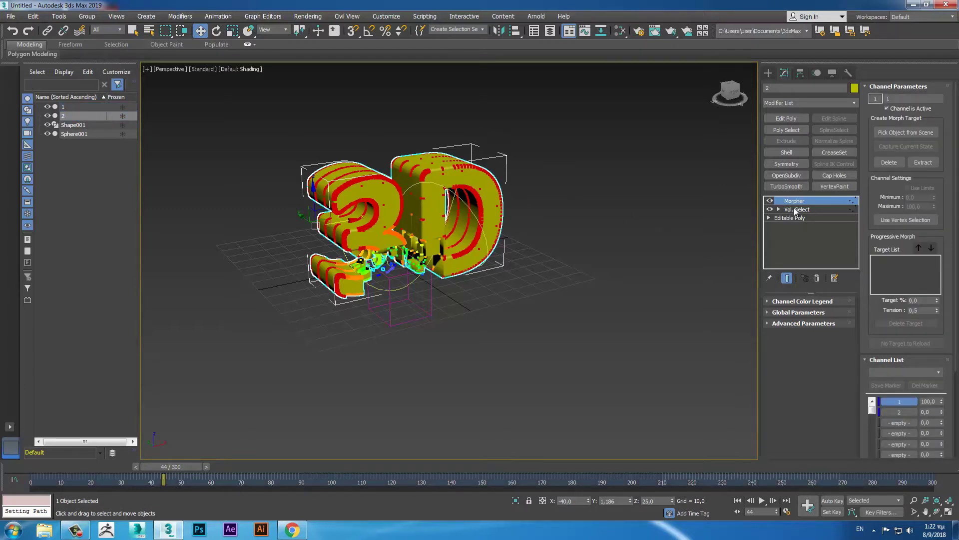
click(795, 210)
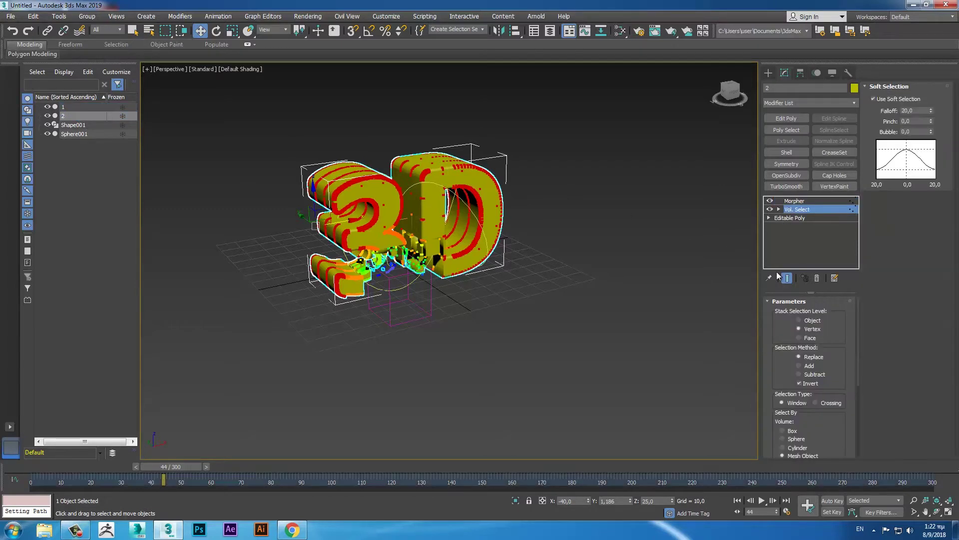
click(800, 385)
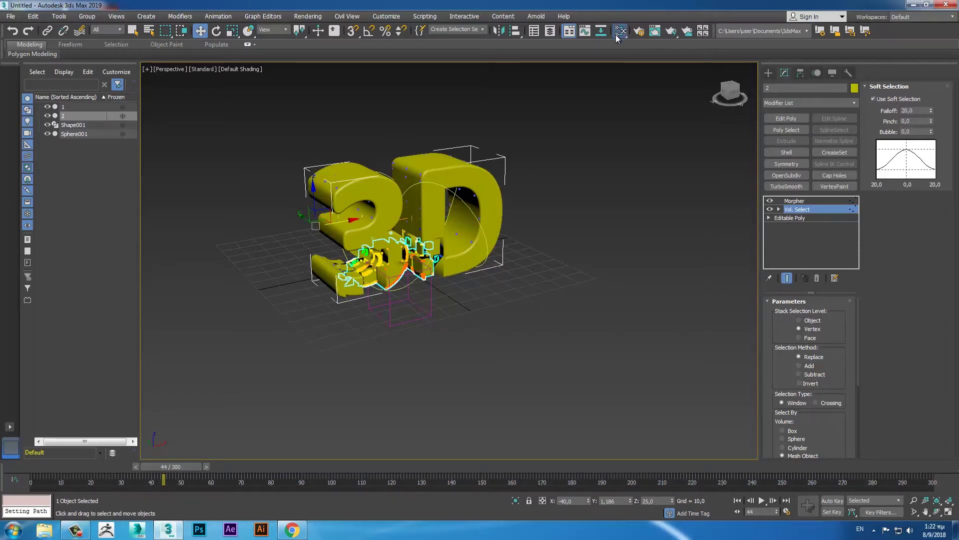
key(m)
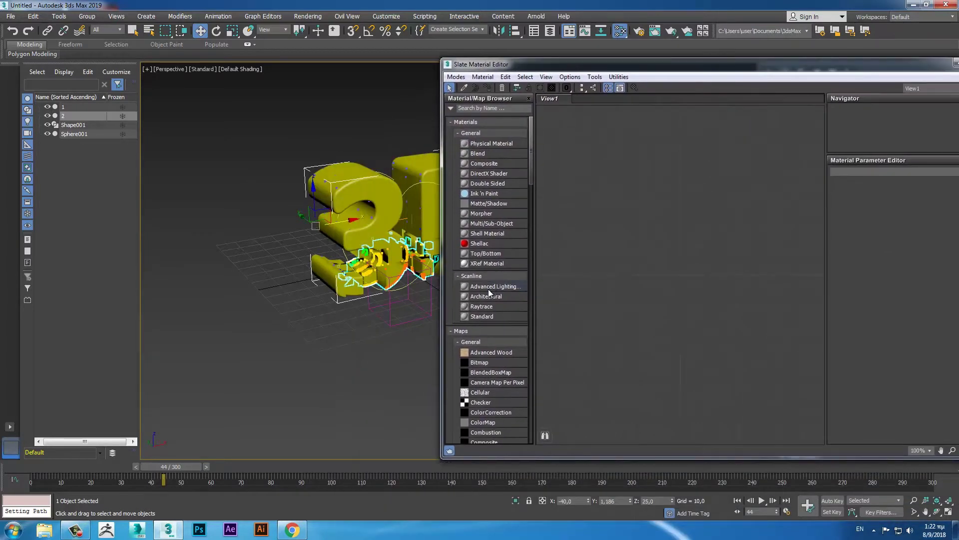
Create Standard Material #25 with a white diffuse colour and assign it to object 1
drag(479, 318, 699, 195)
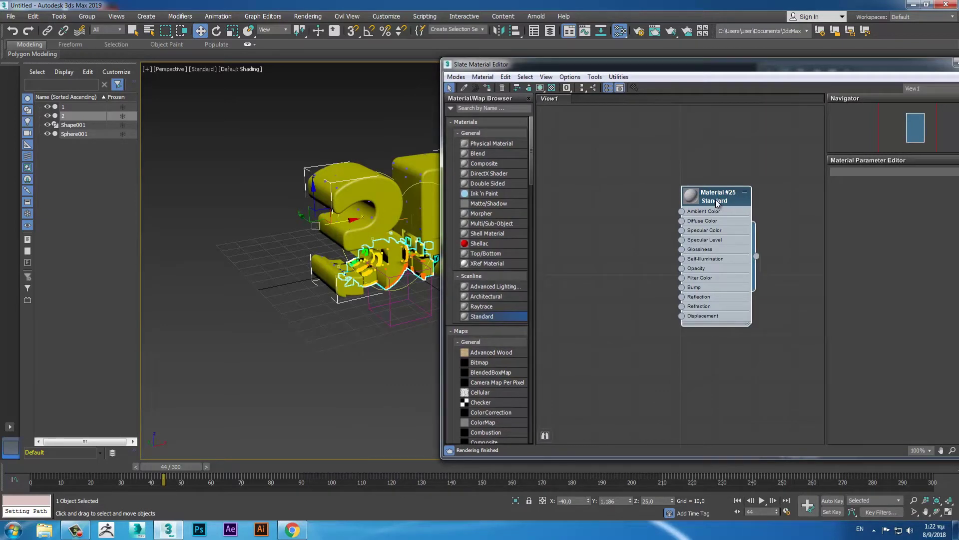
double_click(718, 201)
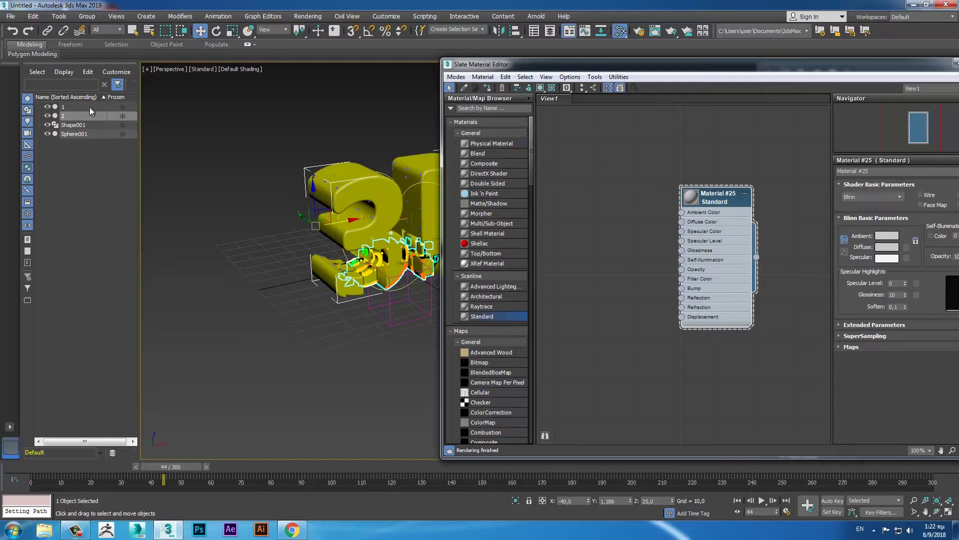
click(121, 109)
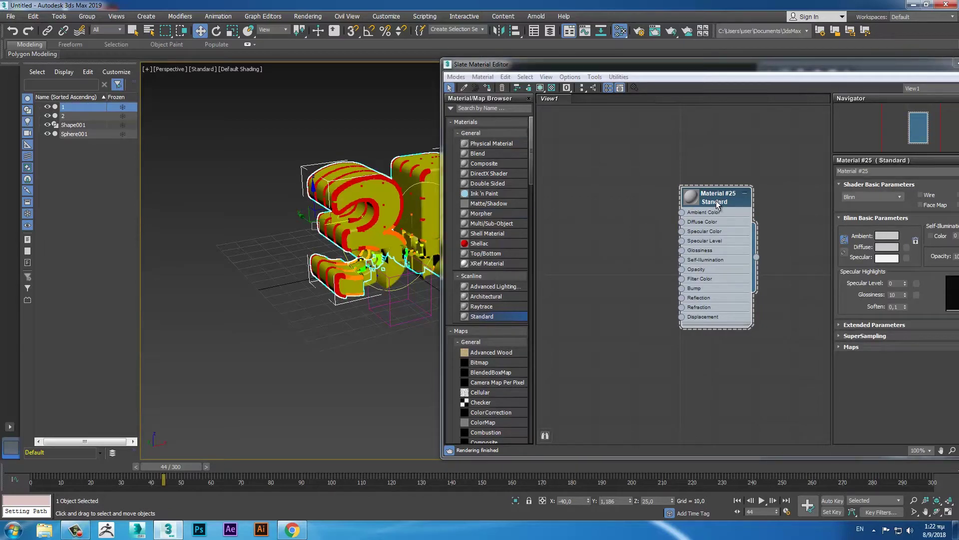
click(885, 249)
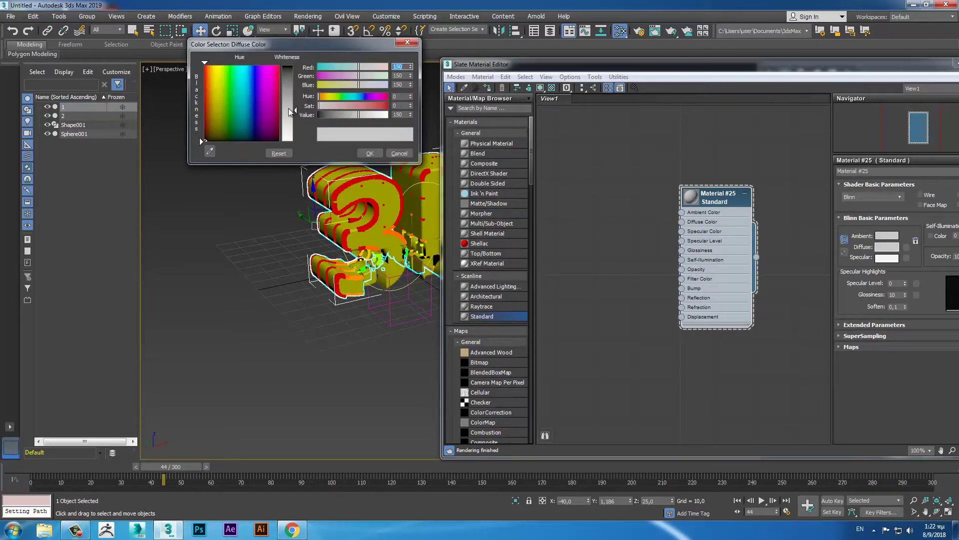
drag(287, 114, 286, 142)
click(370, 153)
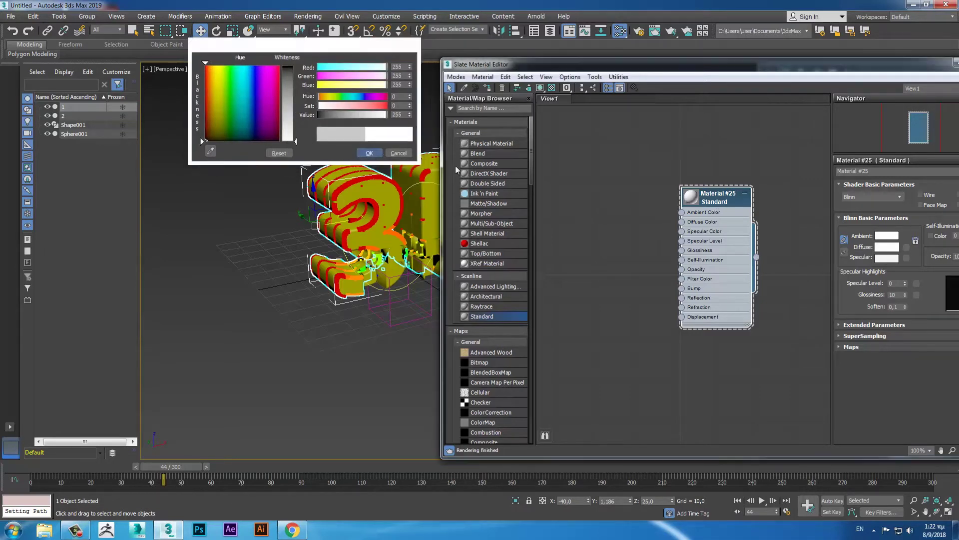
right_click(713, 200)
click(745, 212)
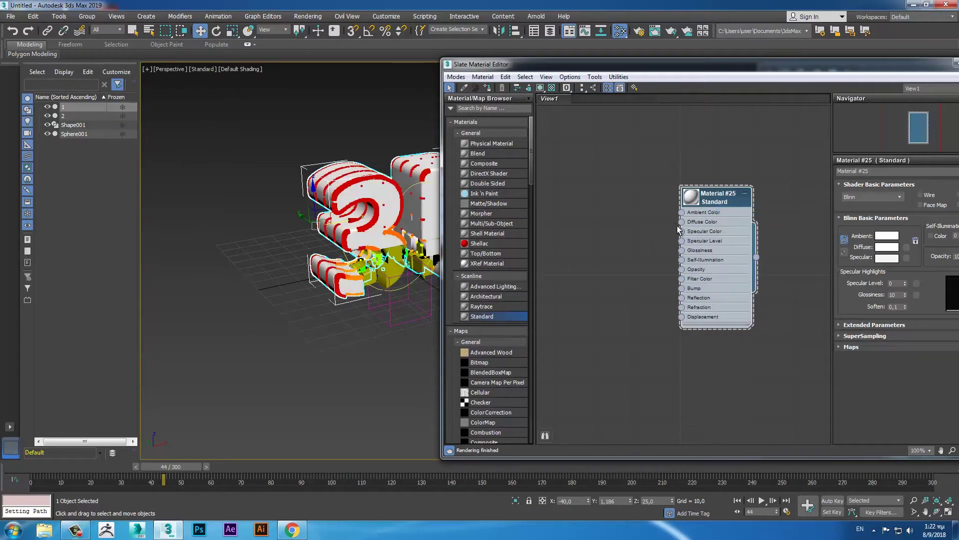
Duplicate it as Material #26 with red diffuse, assign it to object 2, and close the editor
shift+drag(713, 197, 583, 177)
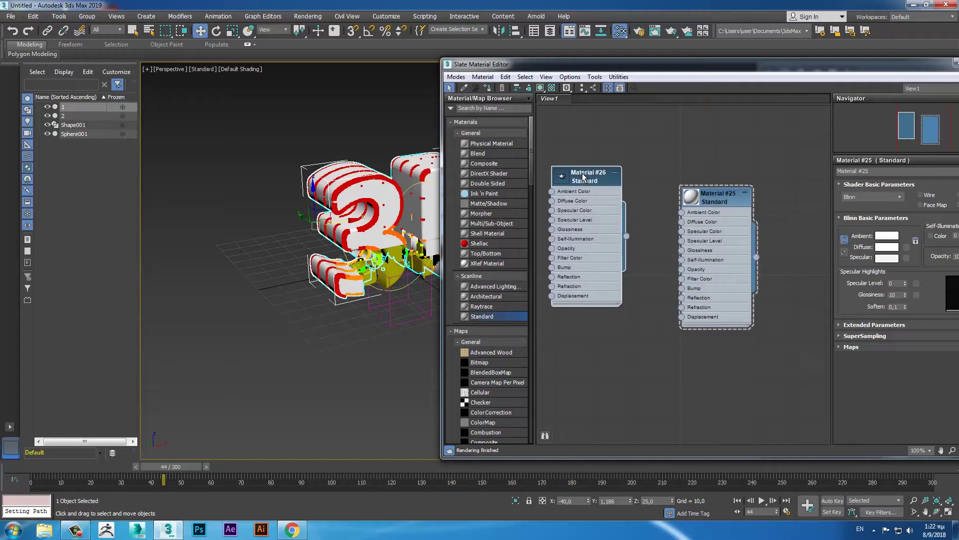
click(583, 176)
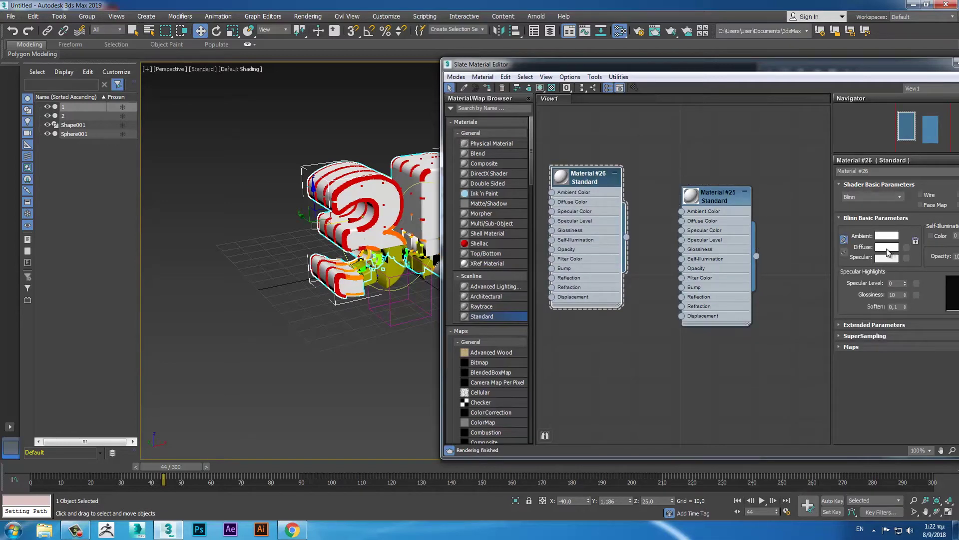
click(888, 247)
drag(370, 105, 400, 114)
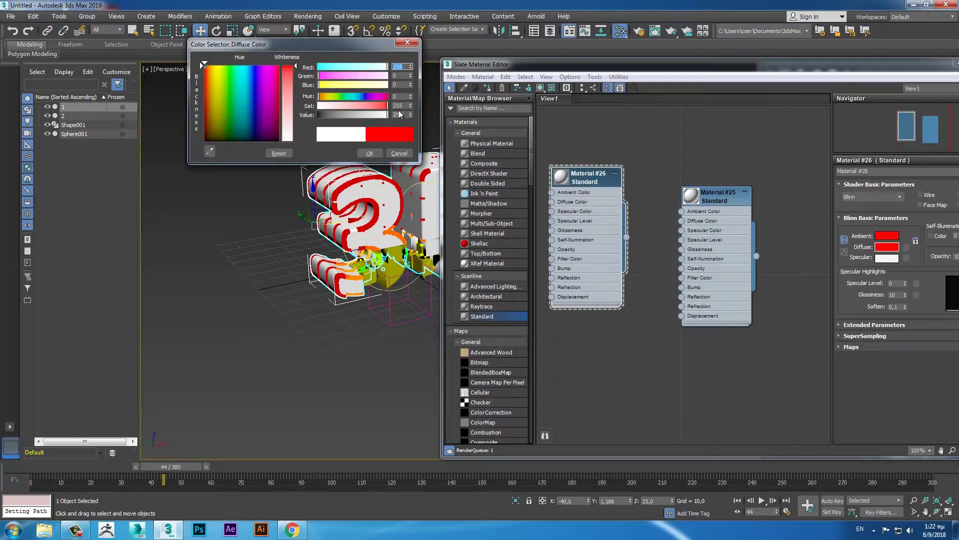
click(370, 153)
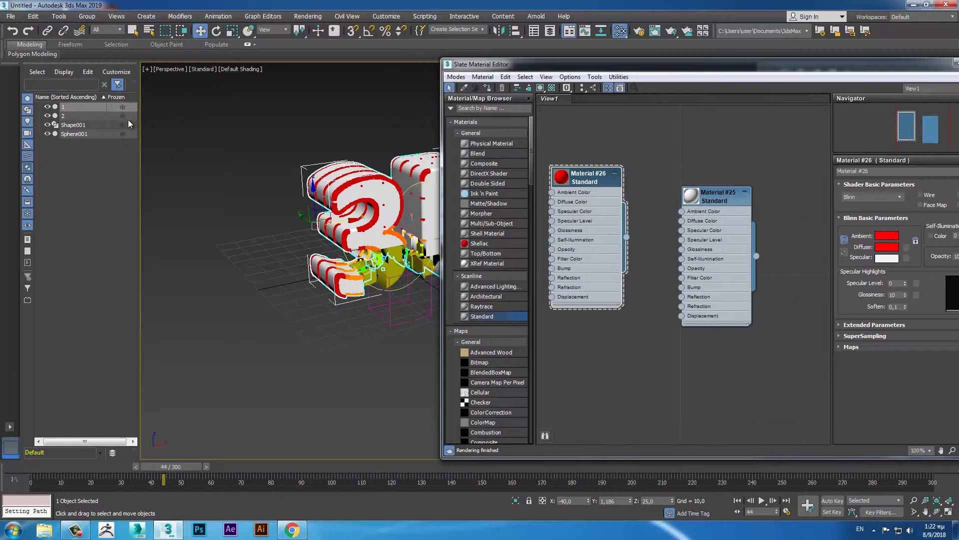
click(91, 116)
right_click(577, 182)
click(604, 202)
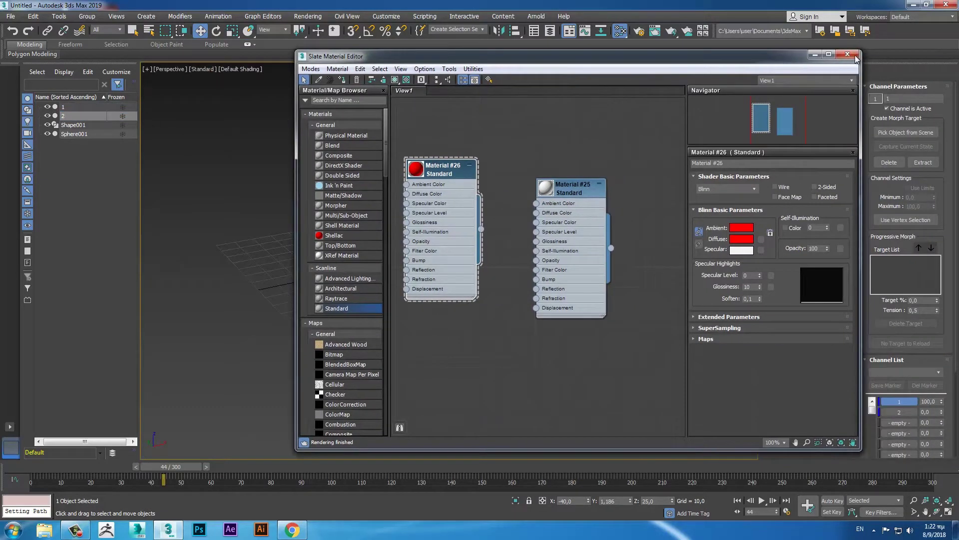
click(849, 56)
click(606, 215)
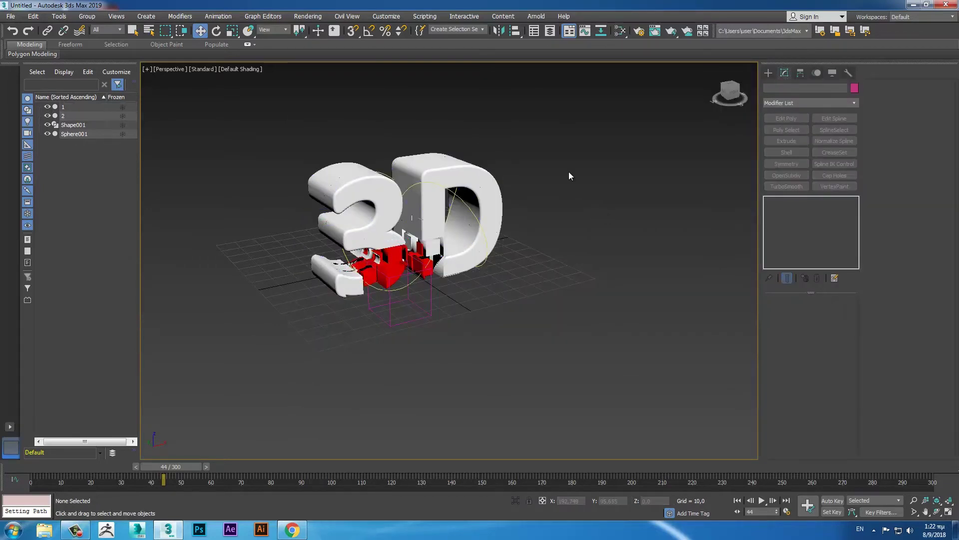
Hide Shapes by category in the Display panel, recentre the view, and play the animation
click(832, 73)
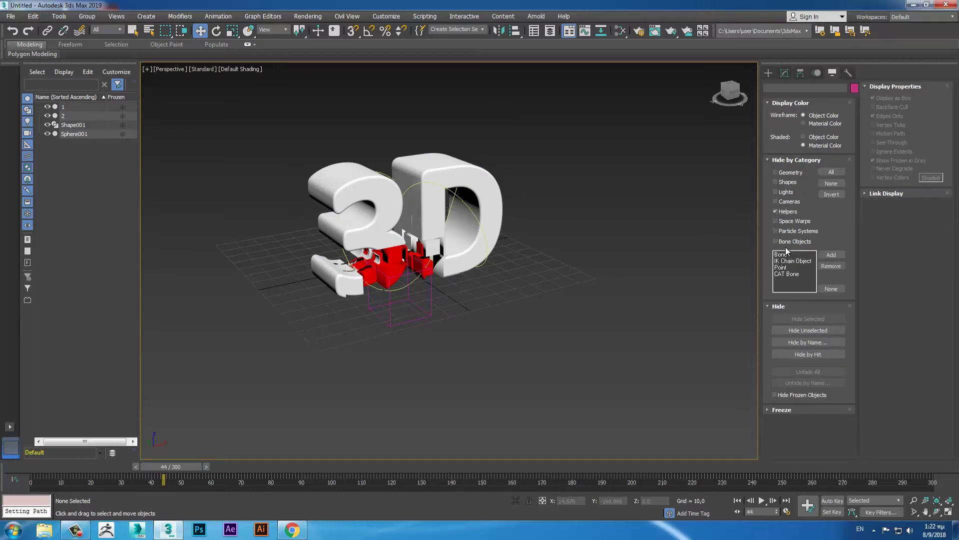
click(776, 182)
mouse_move(596, 272)
middle_down()
mouse_move(560, 272)
mouse_move(595, 268)
mouse_move(589, 288)
mouse_move(612, 297)
middle_up()
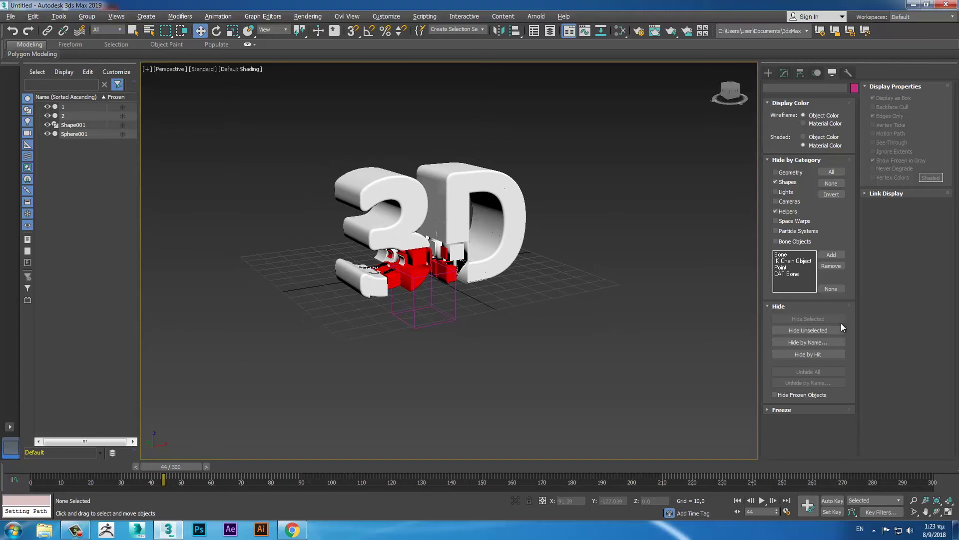
click(761, 501)
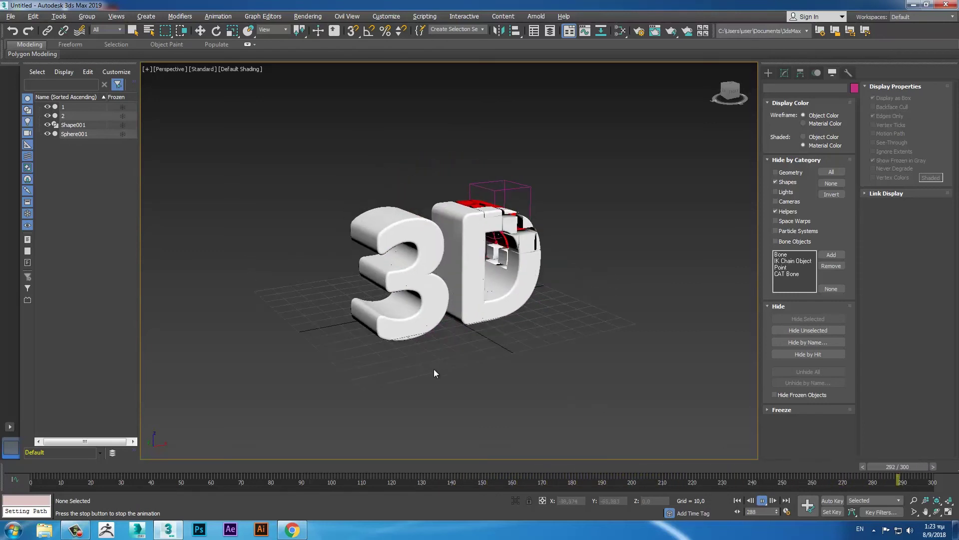
scroll(433, 367, up, 4)
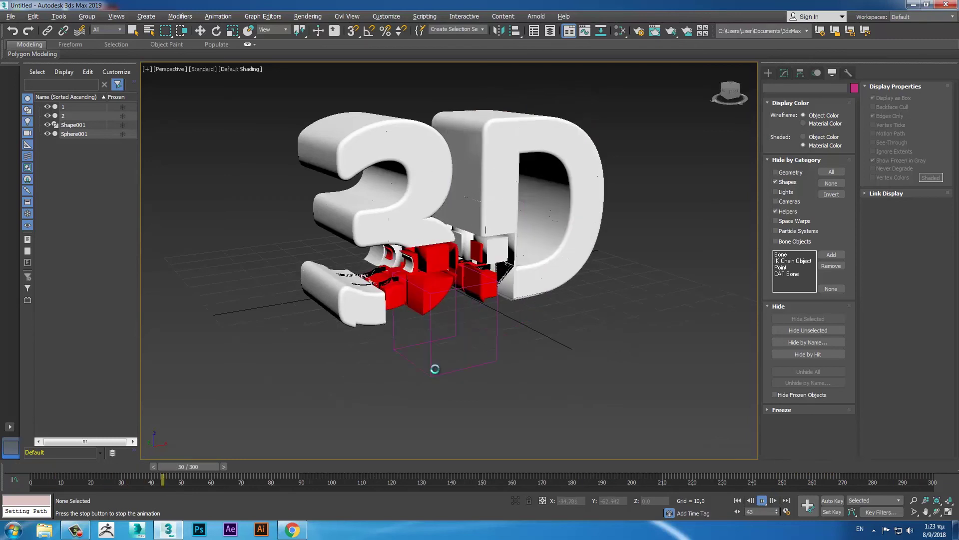
click(74, 530)
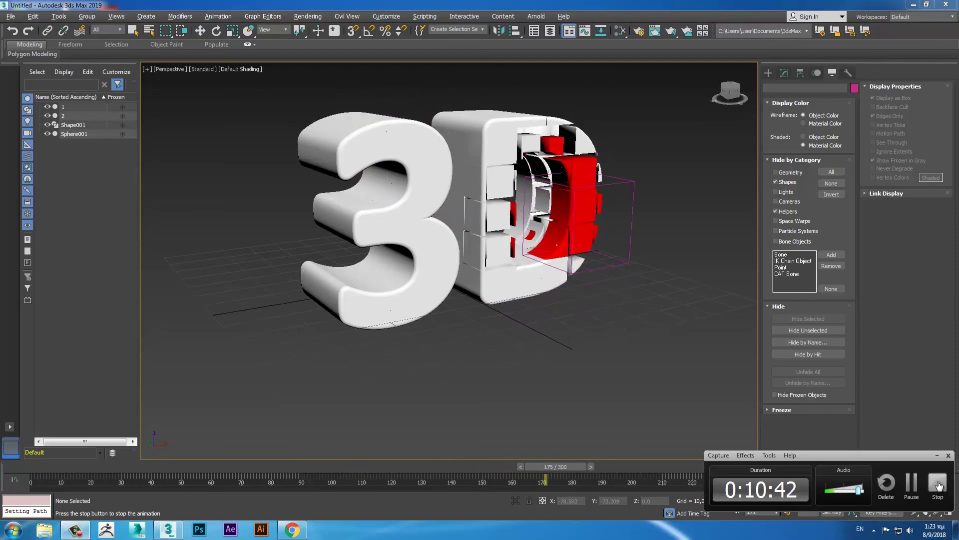